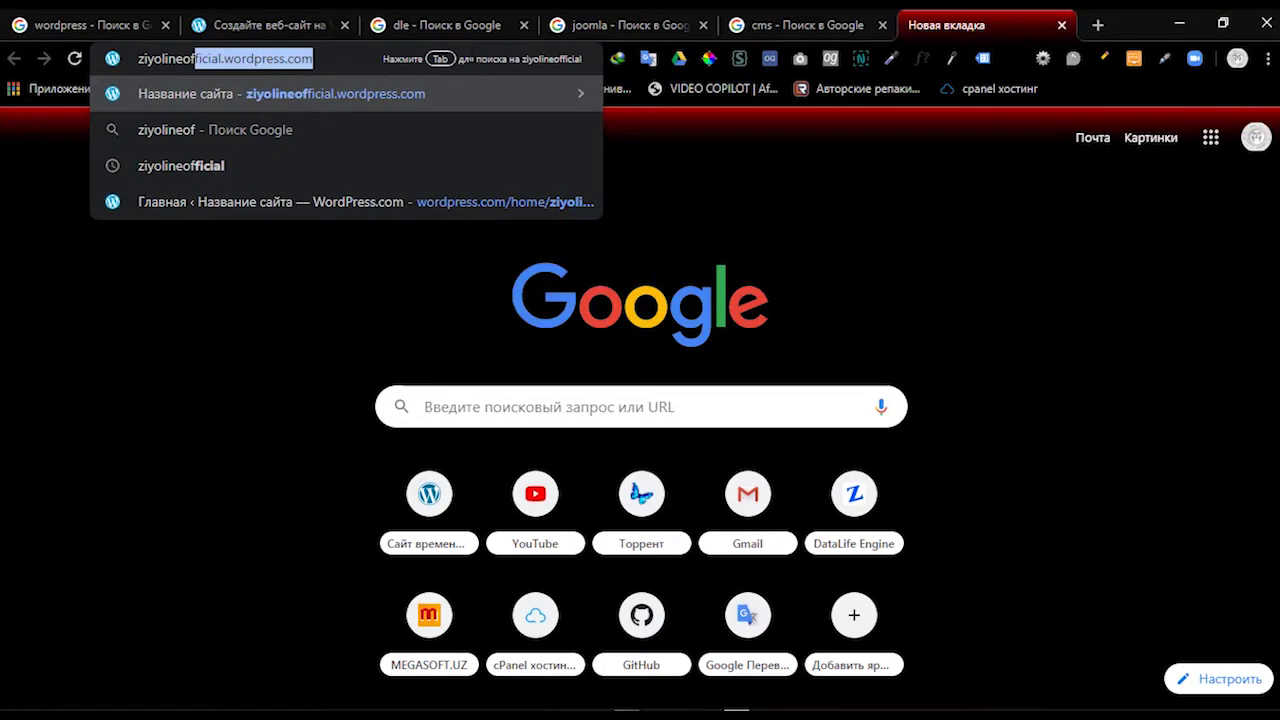
Step: Open ziyolineofficial.wordpress.com and start launching the site with 'Запустить сайт'
{"action": "key", "text": "Return"}
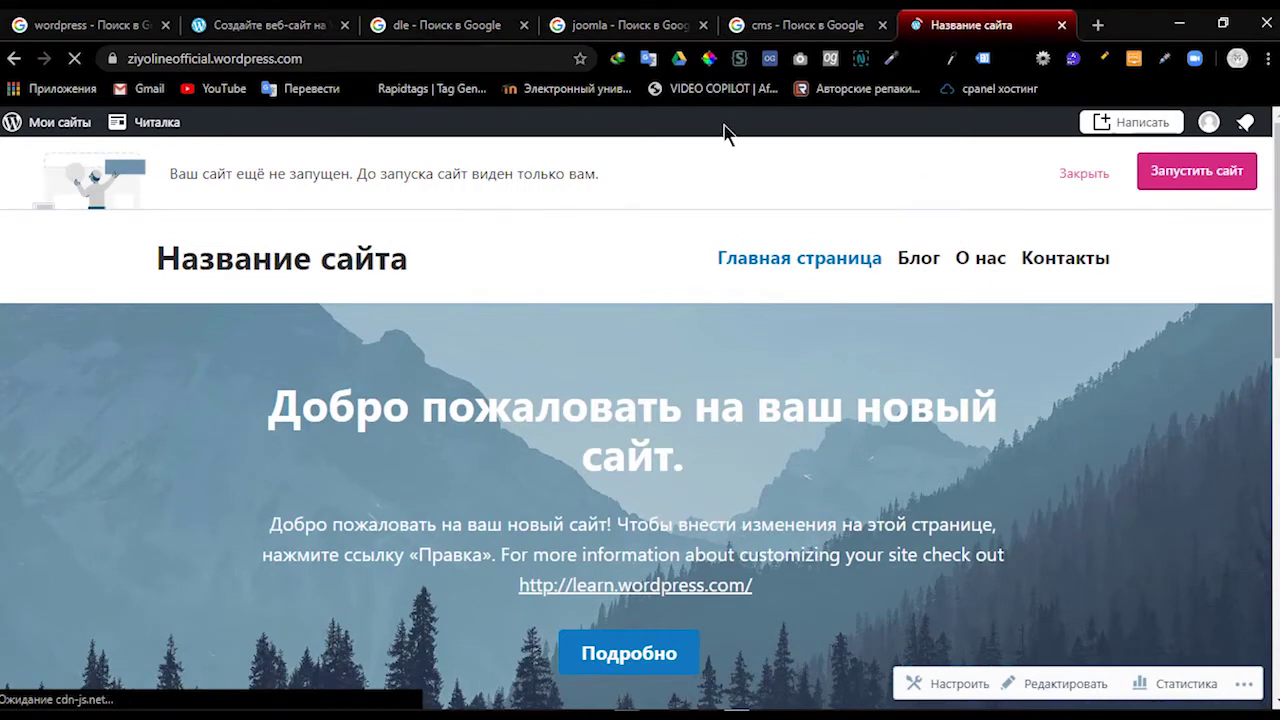
{"action": "left_click", "coordinate": [1186, 174]}
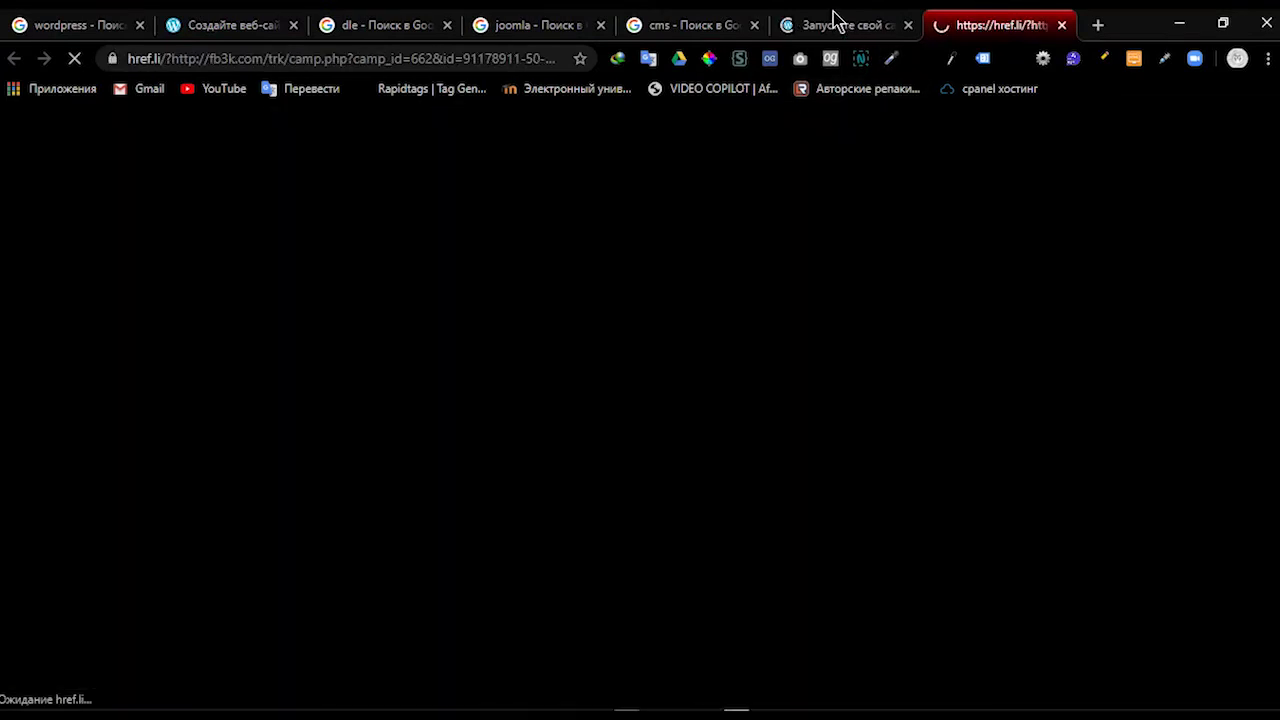
{"action": "left_click", "coordinate": [836, 25]}
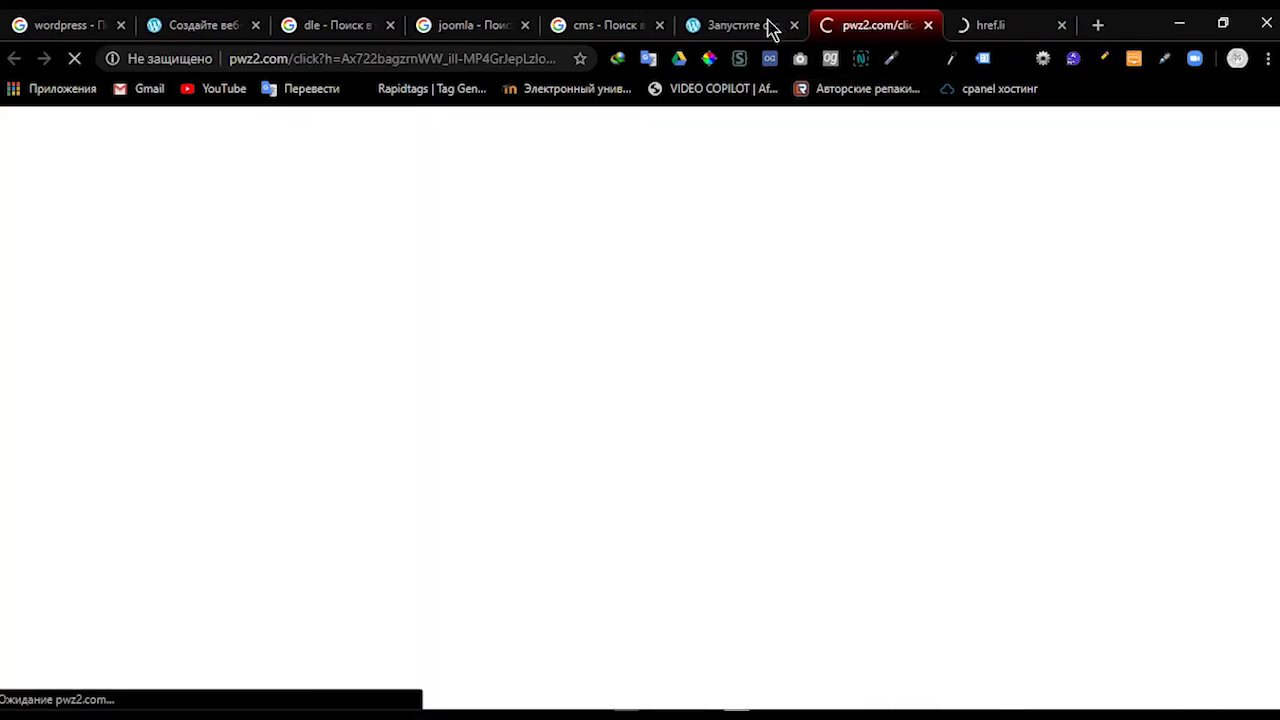
{"action": "left_click", "coordinate": [765, 25]}
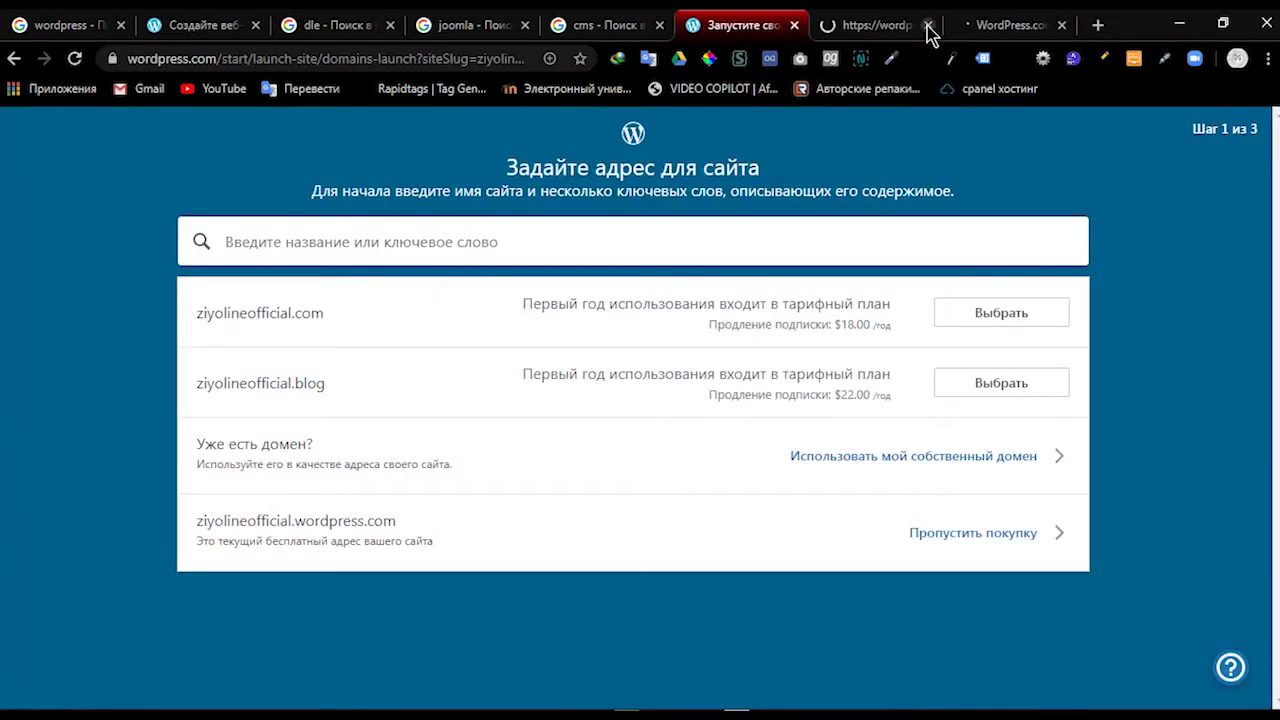
Step: Close both ad popup tabs and skip buying a domain to keep the free address
{"action": "left_click", "coordinate": [928, 25]}
{"action": "left_click", "coordinate": [928, 25]}
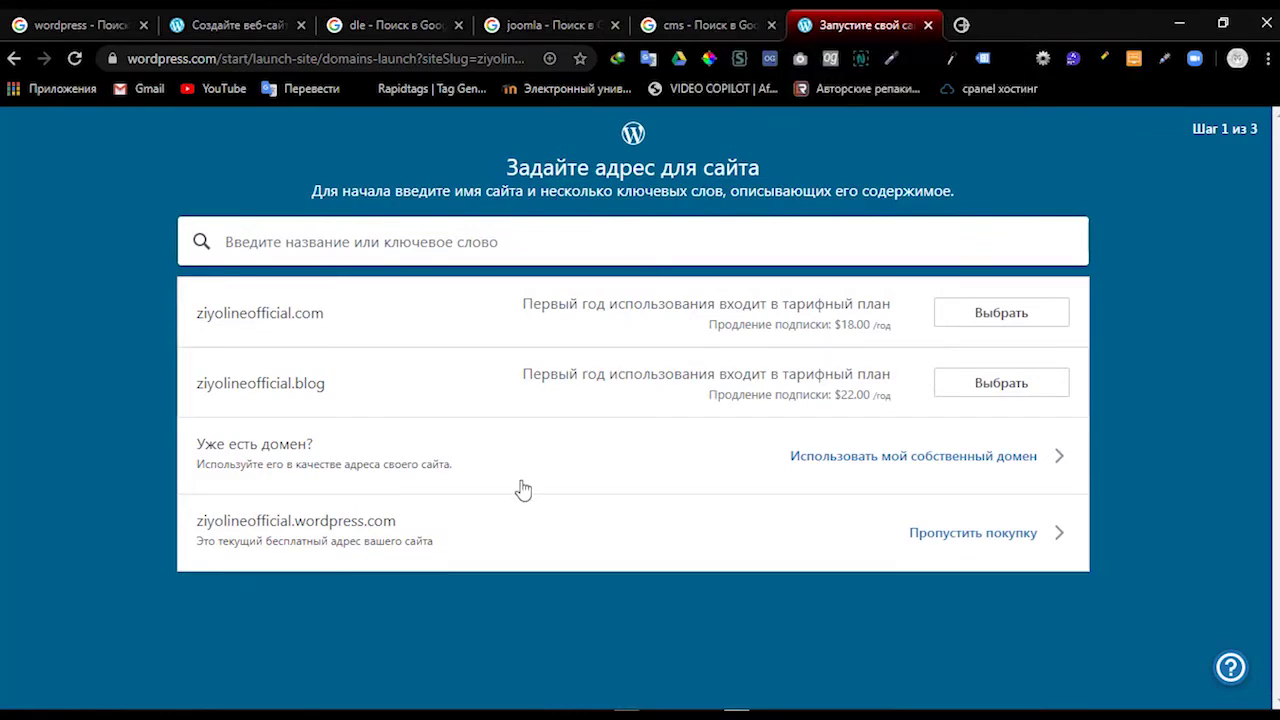
{"action": "left_click", "coordinate": [958, 533]}
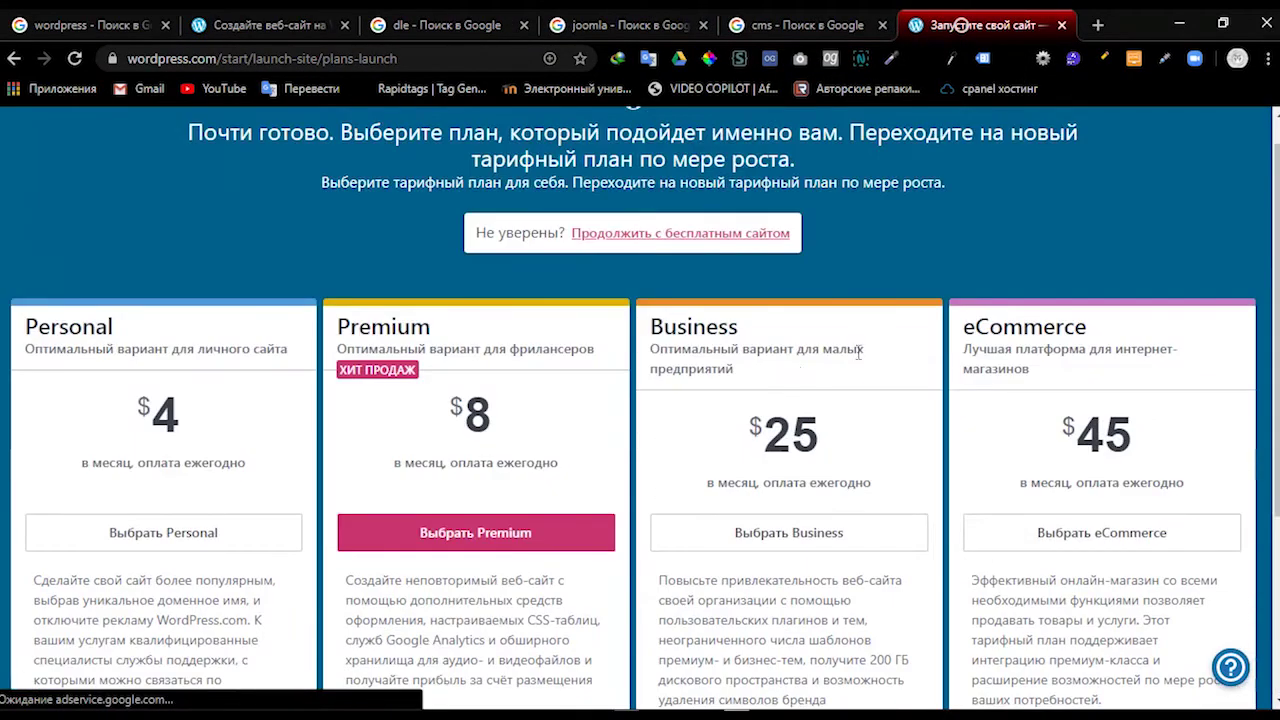
Step: Review the Personal, Premium, Business and eCommerce plan cards, then continue with the free site
{"action": "scroll", "coordinate": [858, 352], "scroll_direction": "down", "scroll_amount": 2}
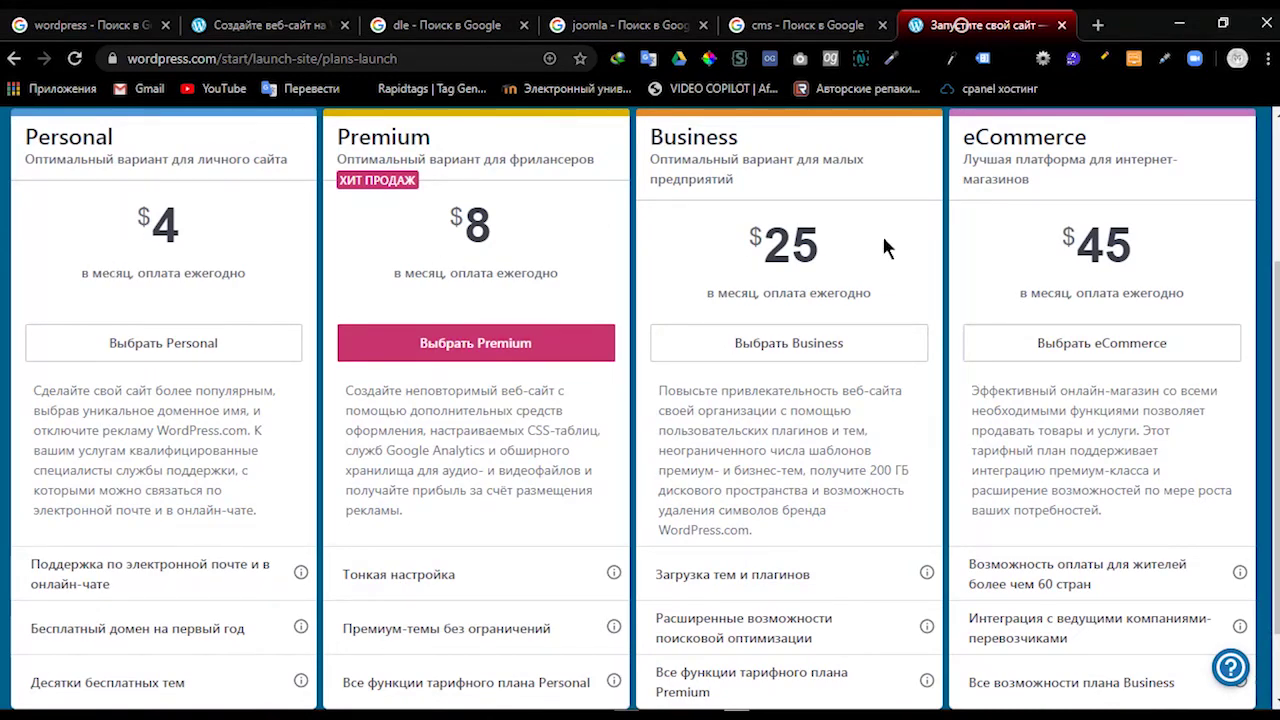
{"action": "scroll", "coordinate": [1124, 266], "scroll_direction": "down", "scroll_amount": 2}
{"action": "scroll", "coordinate": [1124, 266], "scroll_direction": "up", "scroll_amount": 3}
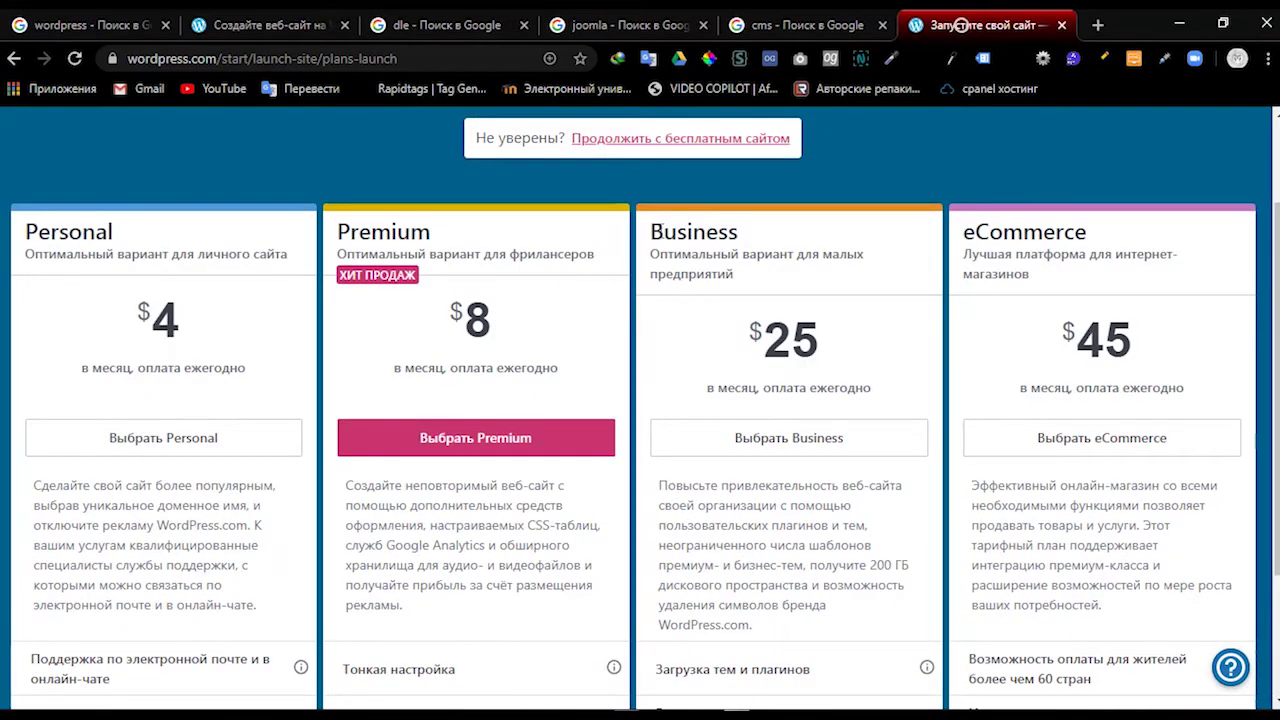
{"action": "scroll", "coordinate": [200, 246], "scroll_direction": "up", "scroll_amount": 1}
{"action": "scroll", "coordinate": [271, 243], "scroll_direction": "down", "scroll_amount": 4}
{"action": "scroll", "coordinate": [357, 272], "scroll_direction": "up", "scroll_amount": 4}
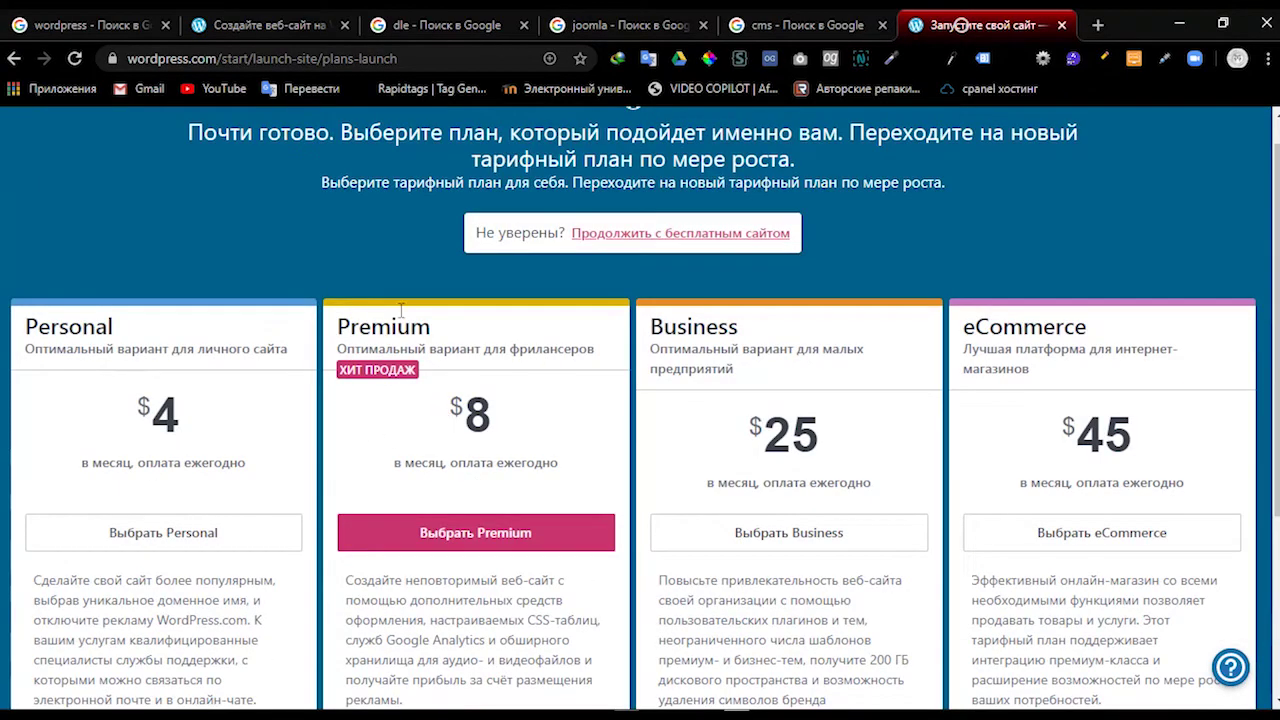
{"action": "scroll", "coordinate": [404, 414], "scroll_direction": "down", "scroll_amount": 3}
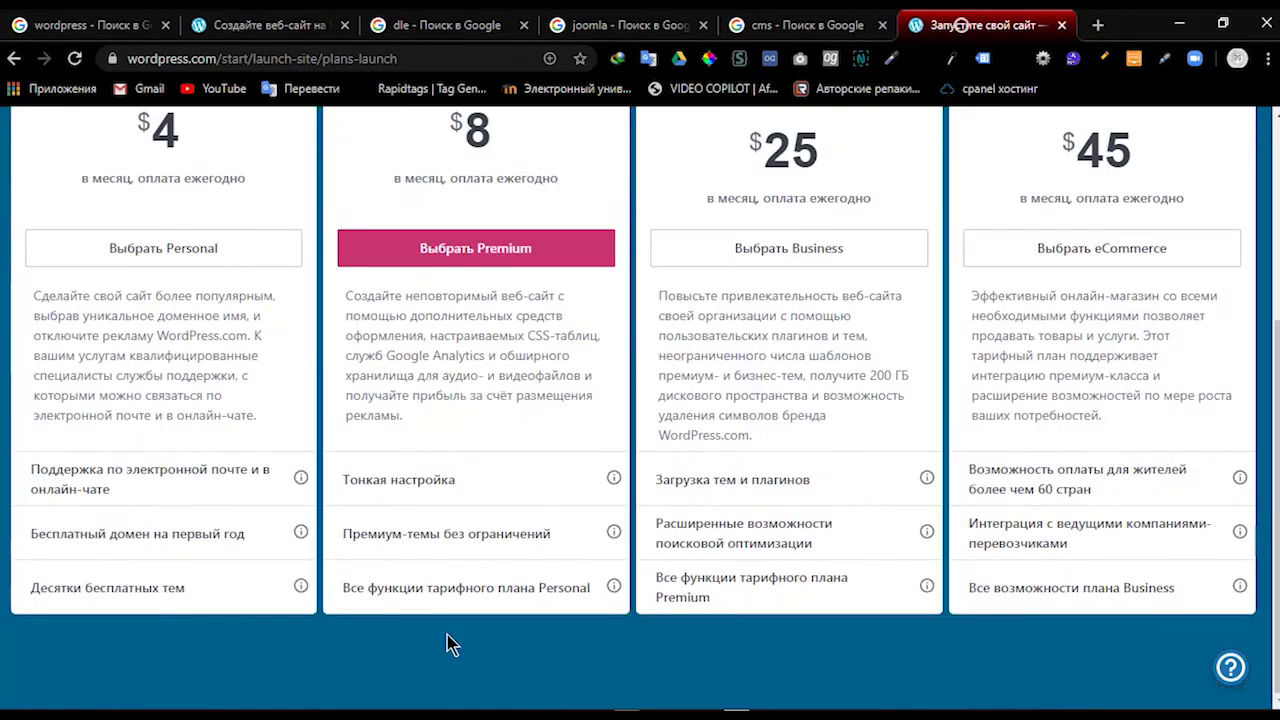
{"action": "scroll", "coordinate": [755, 504], "scroll_direction": "up", "scroll_amount": 3}
{"action": "scroll", "coordinate": [529, 453], "scroll_direction": "down", "scroll_amount": 3}
{"action": "scroll", "coordinate": [519, 428], "scroll_direction": "up", "scroll_amount": 3}
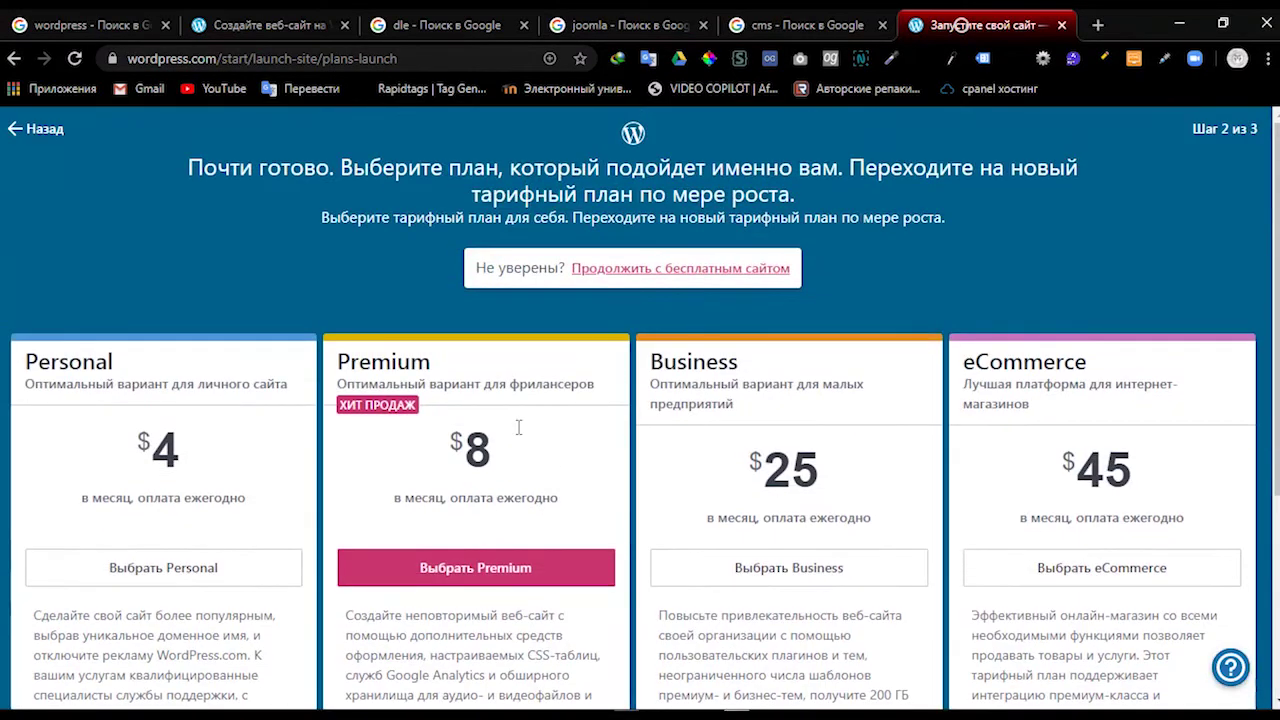
{"action": "left_click", "coordinate": [627, 270]}
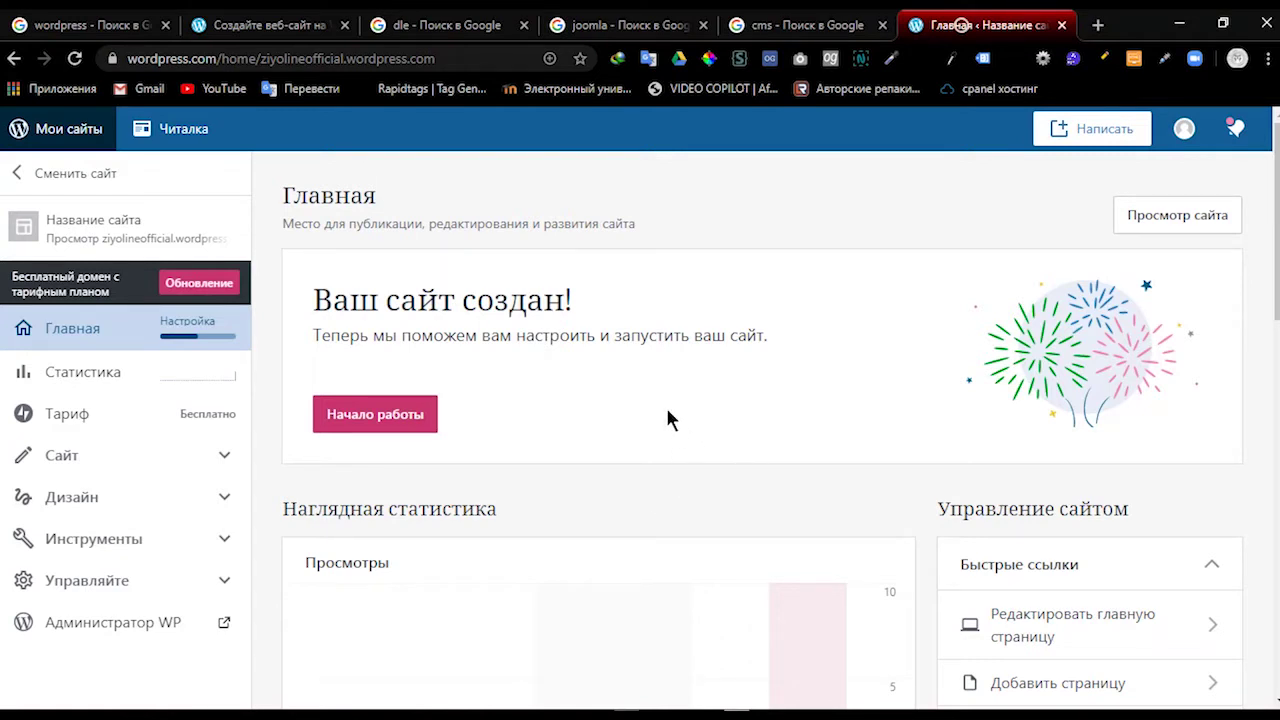
Step: Minimize Chrome once the dashboard confirms the site is created, and refresh the desktop
{"action": "scroll", "coordinate": [665, 682], "scroll_direction": "down", "scroll_amount": 1}
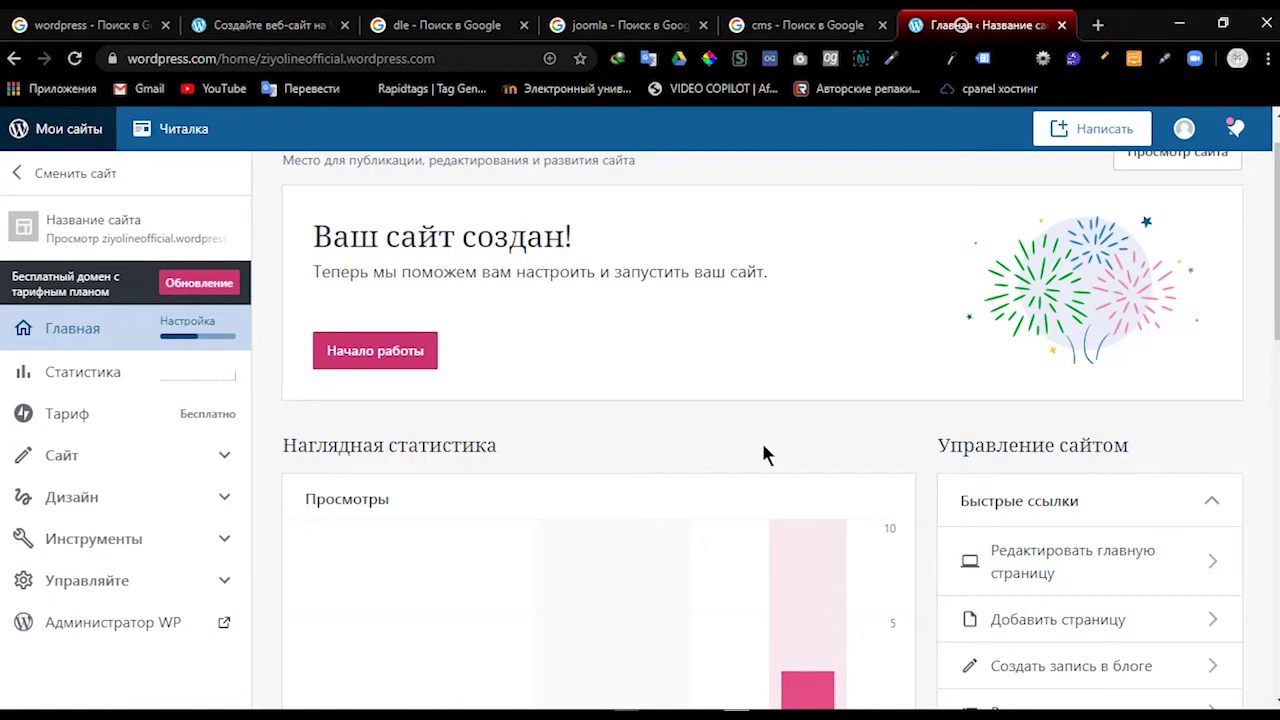
{"action": "left_click", "coordinate": [1179, 24]}
{"action": "right_click", "coordinate": [652, 180]}
{"action": "left_click", "coordinate": [683, 238]}
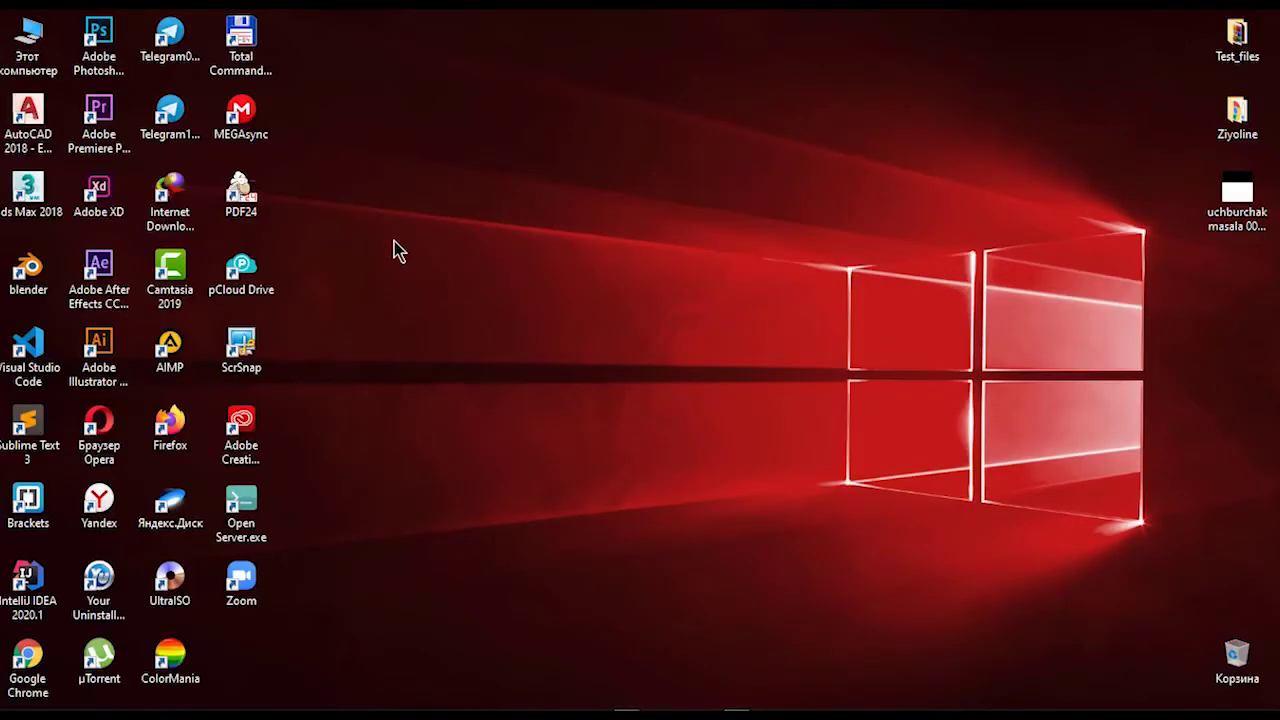
Step: Launch Open Server.exe and locate its icon in the system tray
{"action": "left_click", "coordinate": [250, 510]}
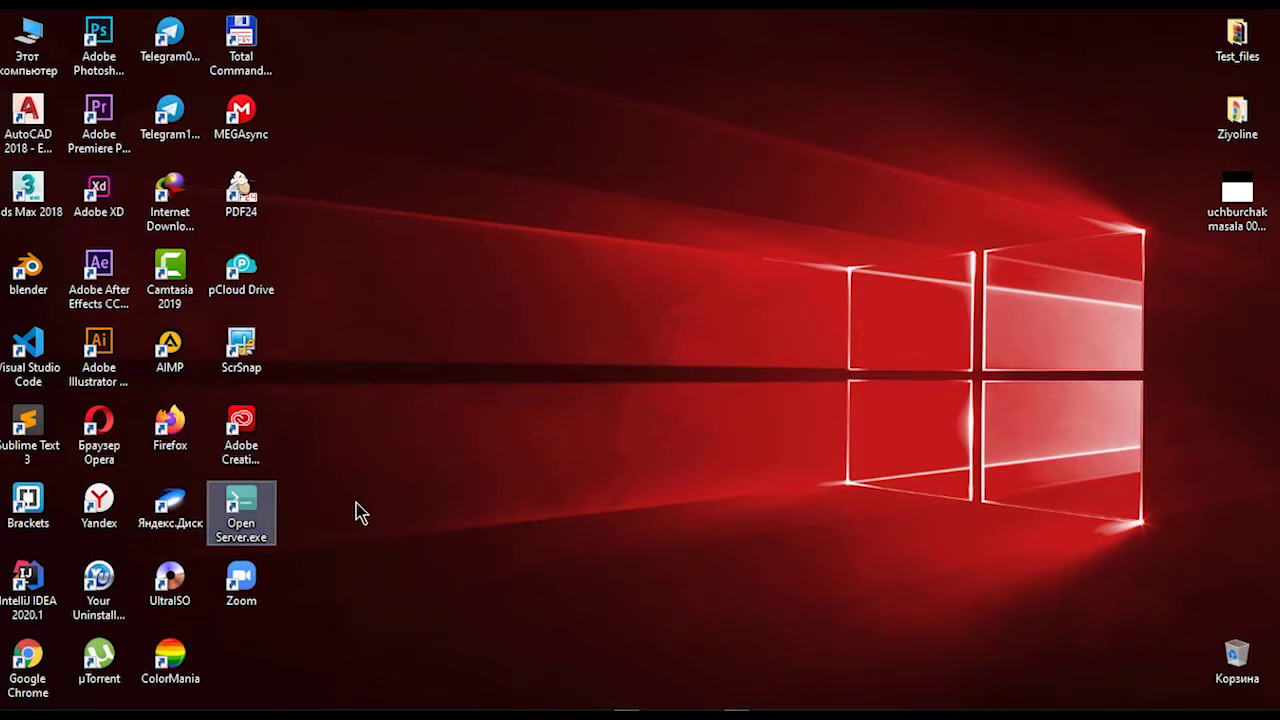
{"action": "left_click", "coordinate": [1059, 716]}
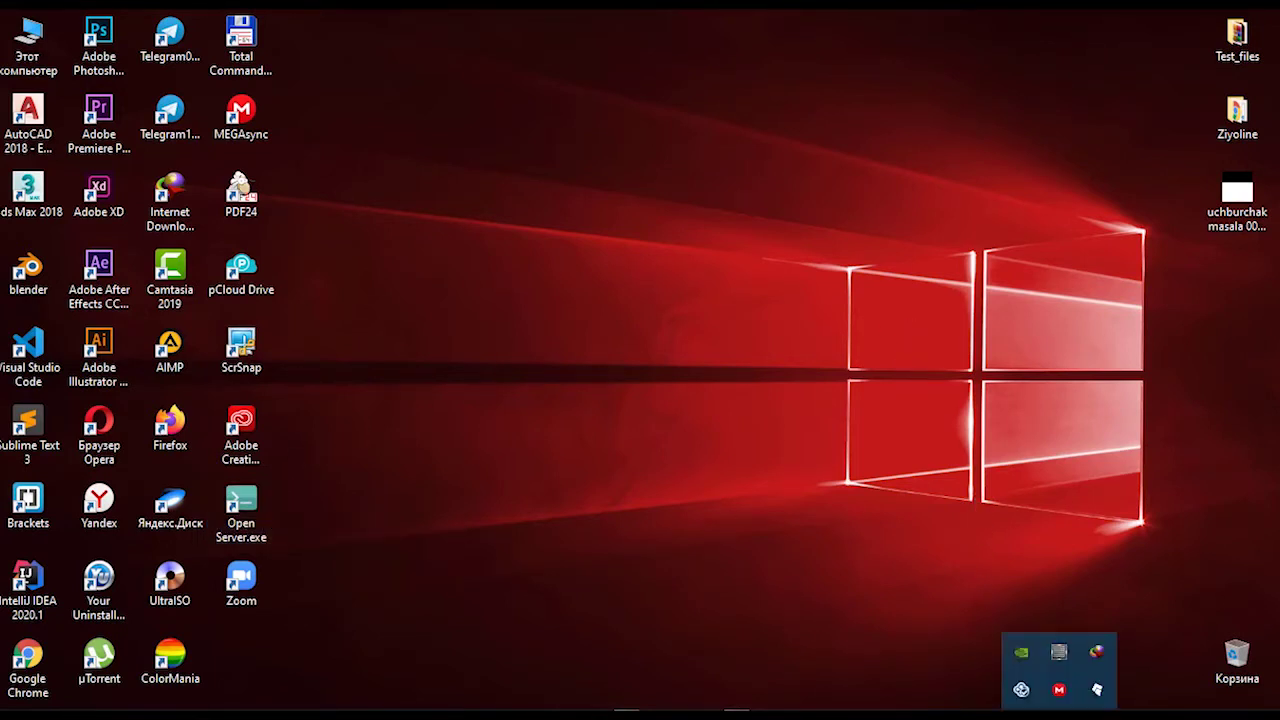
{"action": "left_click", "coordinate": [549, 417]}
{"action": "right_click", "coordinate": [539, 258]}
{"action": "left_click", "coordinate": [583, 313]}
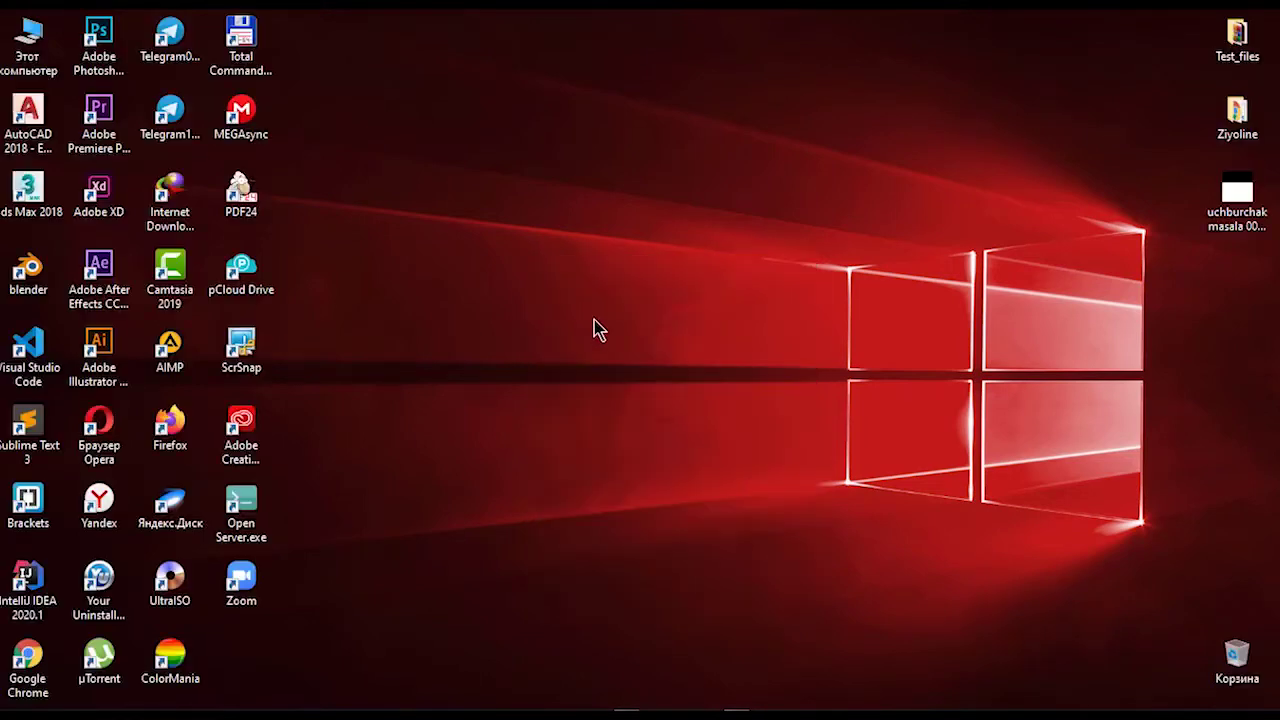
Step: Start the local server from Open Server's tray menu and open its projects folder
{"action": "left_click", "coordinate": [1078, 716]}
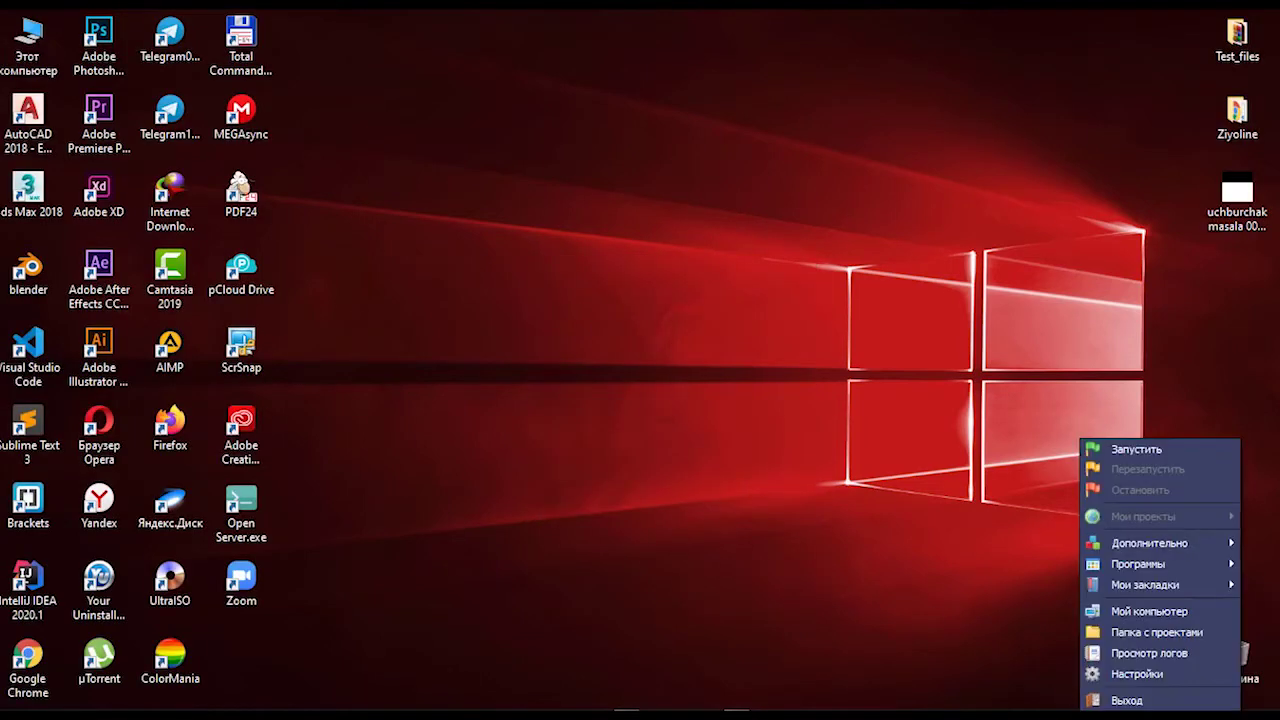
{"action": "left_click", "coordinate": [1127, 452]}
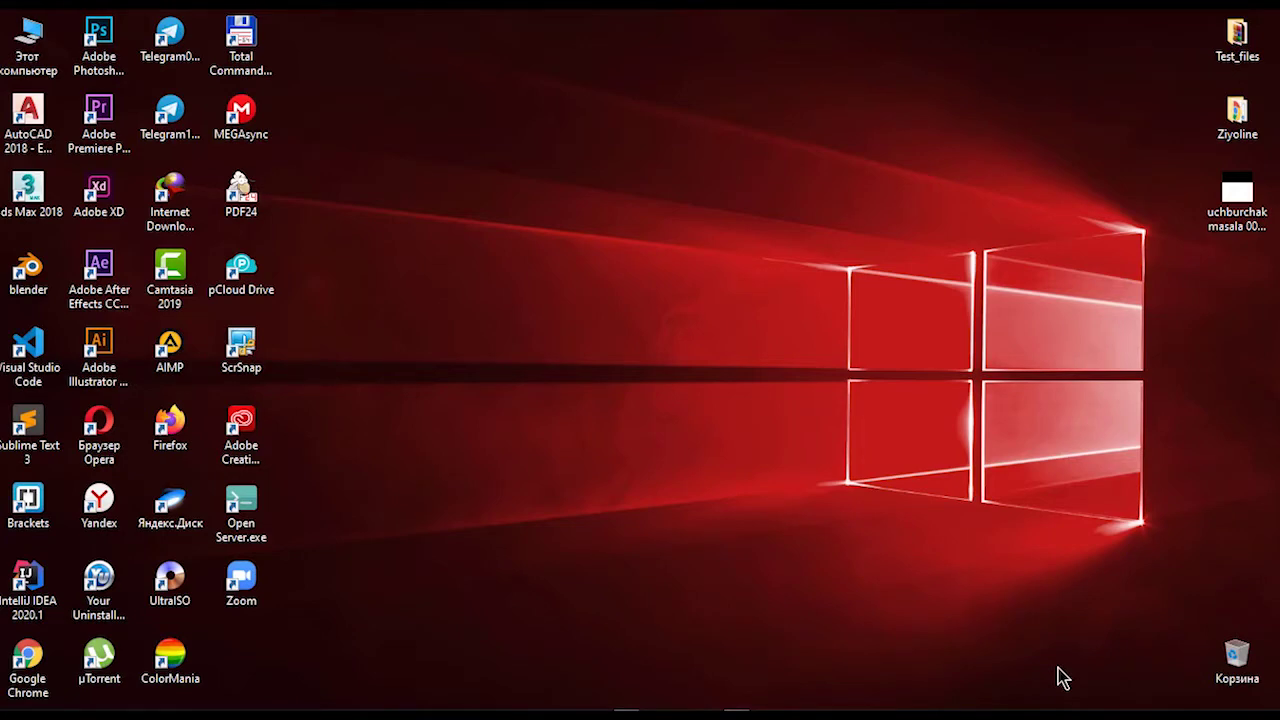
{"action": "key", "text": "super+plus"}
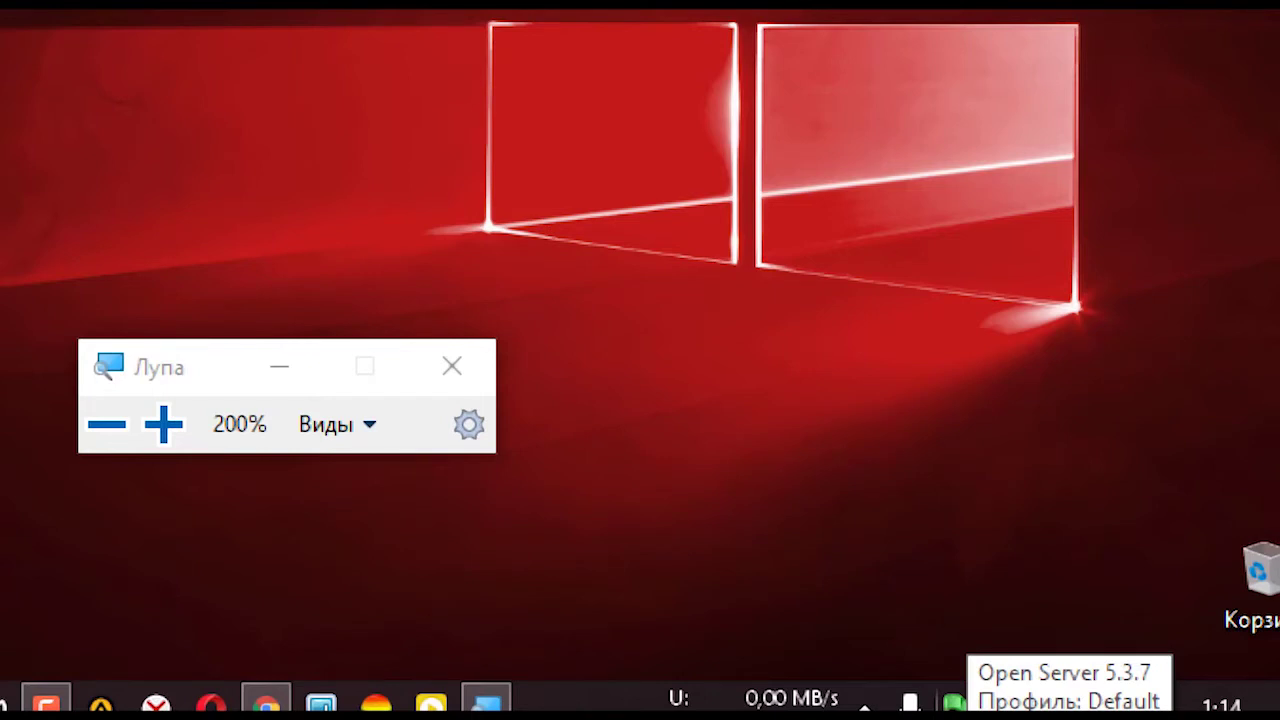
{"action": "left_click", "coordinate": [953, 703]}
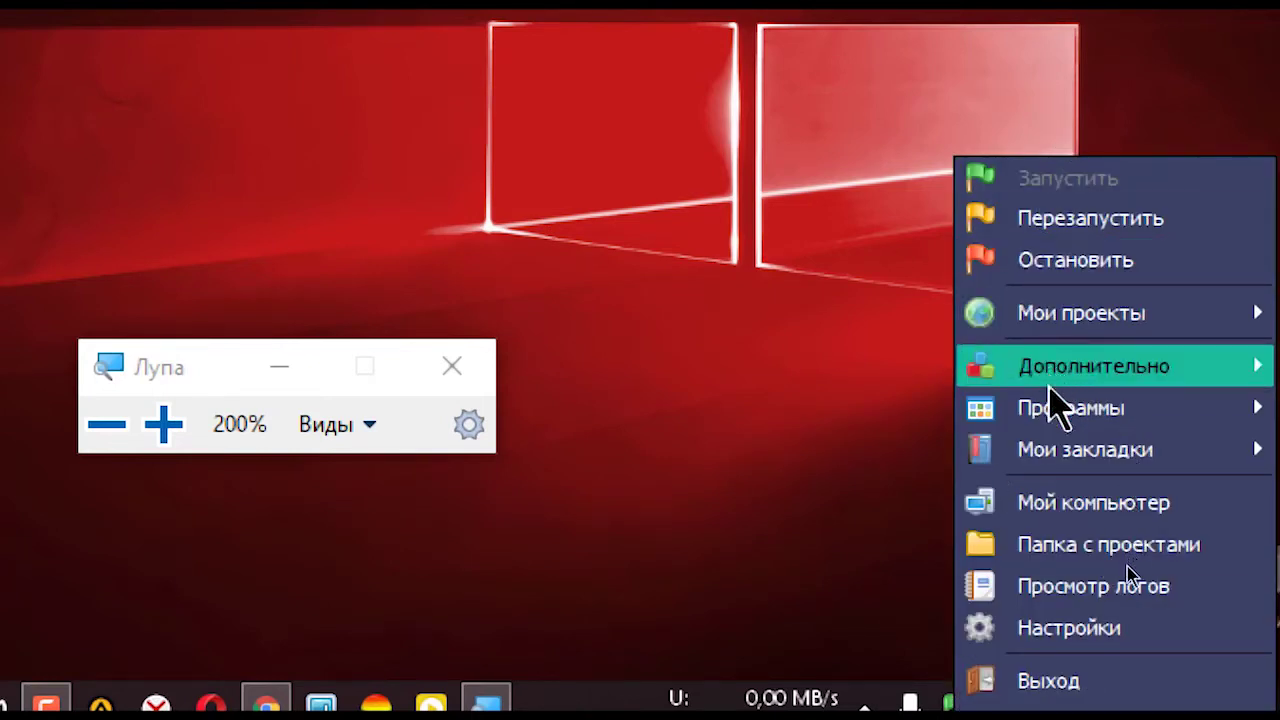
{"action": "left_click", "coordinate": [1045, 548]}
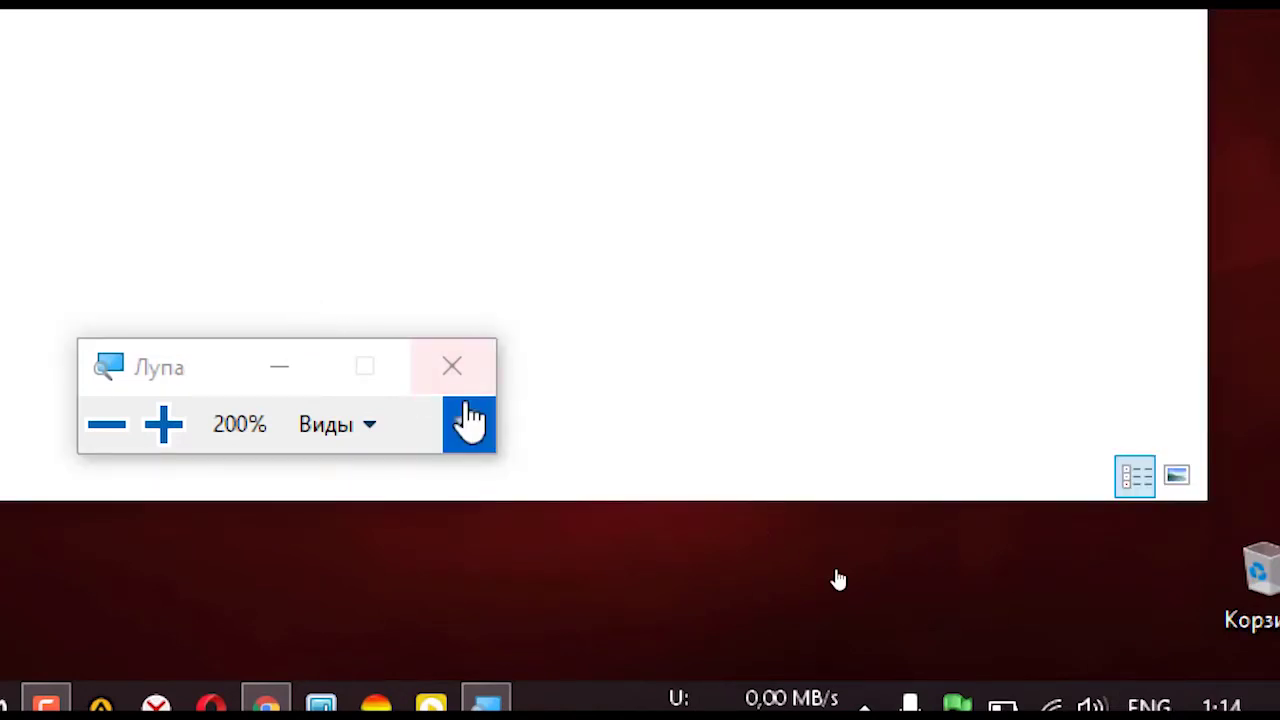
{"action": "left_click", "coordinate": [455, 370]}
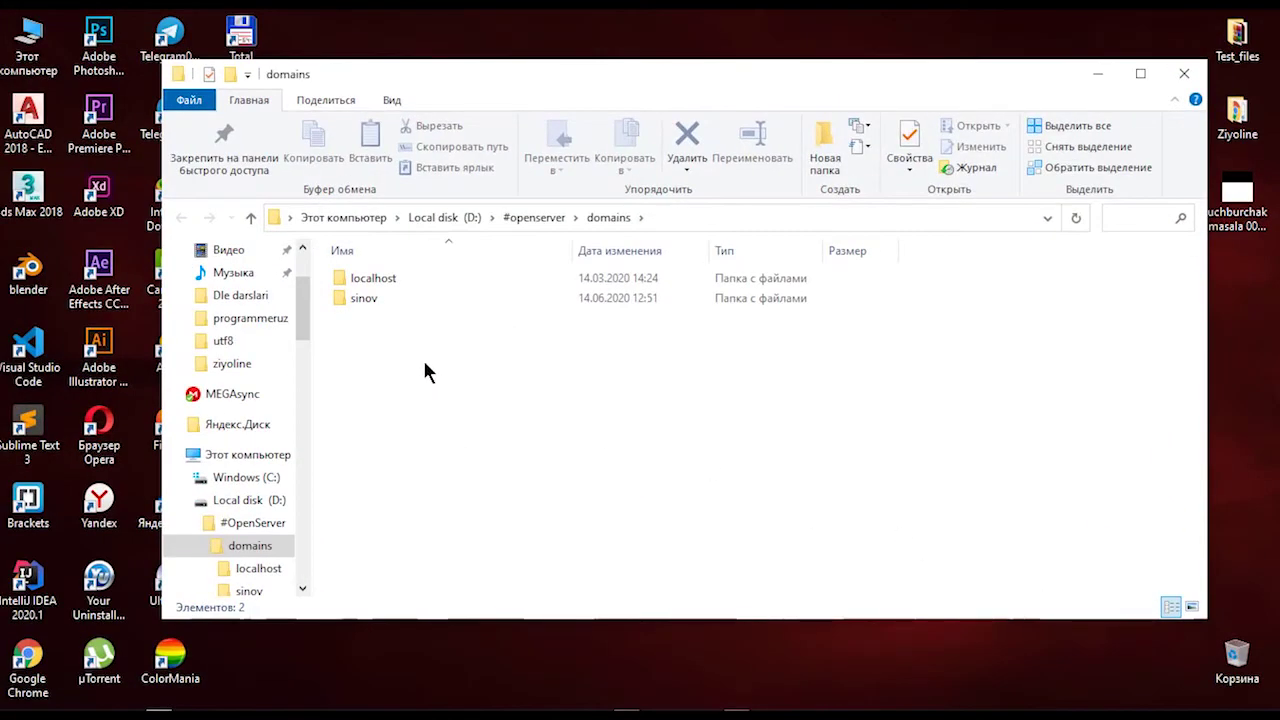
Step: Create a new folder named 'wordpresstest' inside domains and open it
{"action": "right_click", "coordinate": [424, 370]}
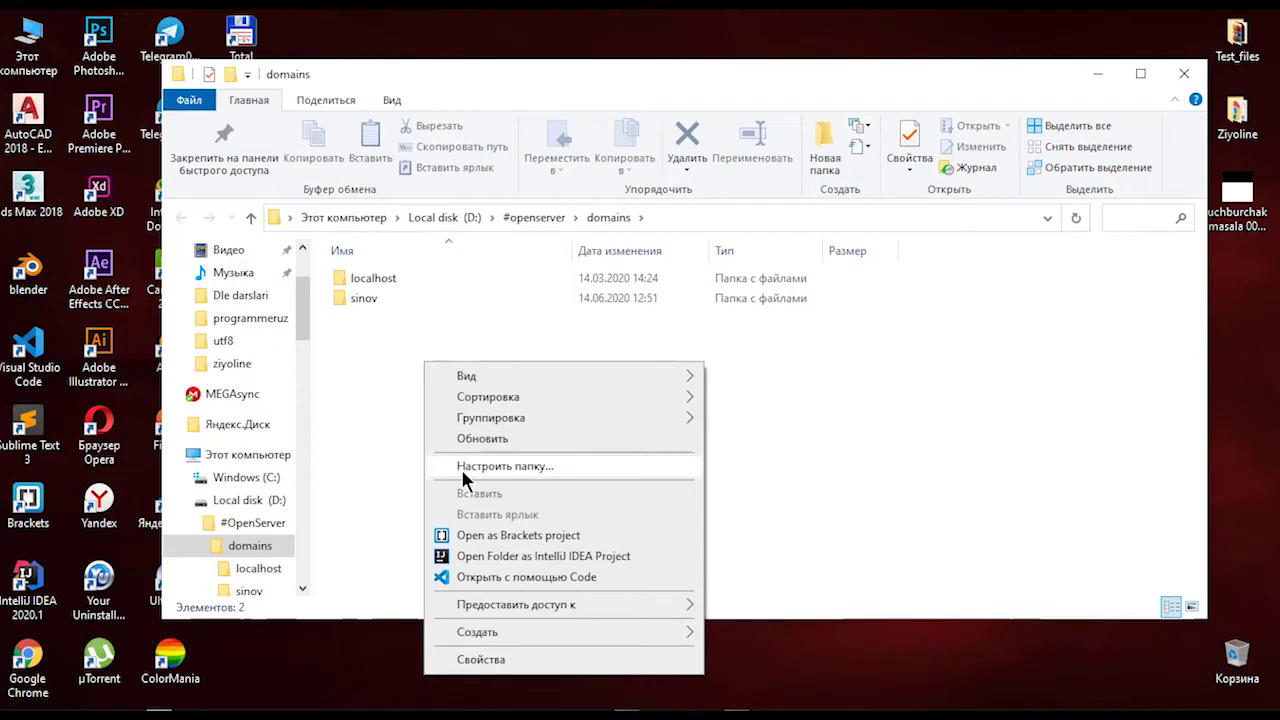
{"action": "left_click", "coordinate": [818, 148]}
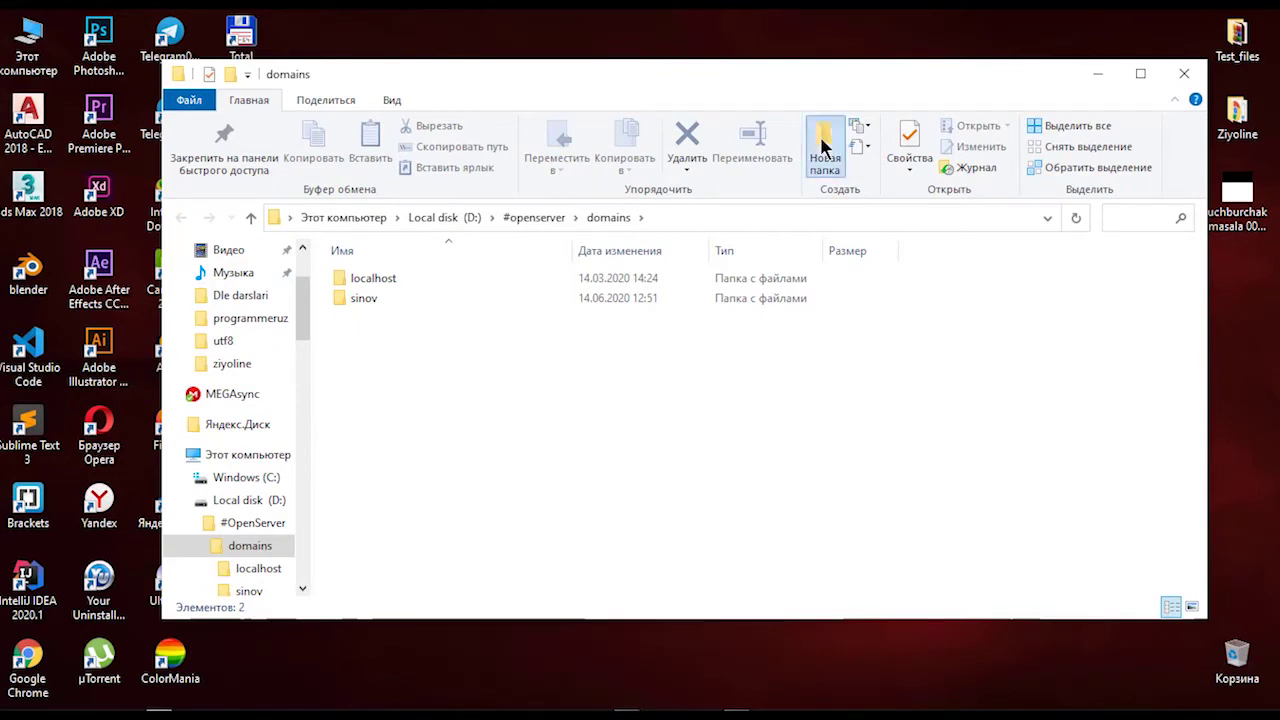
{"action": "type", "text": "wo"}
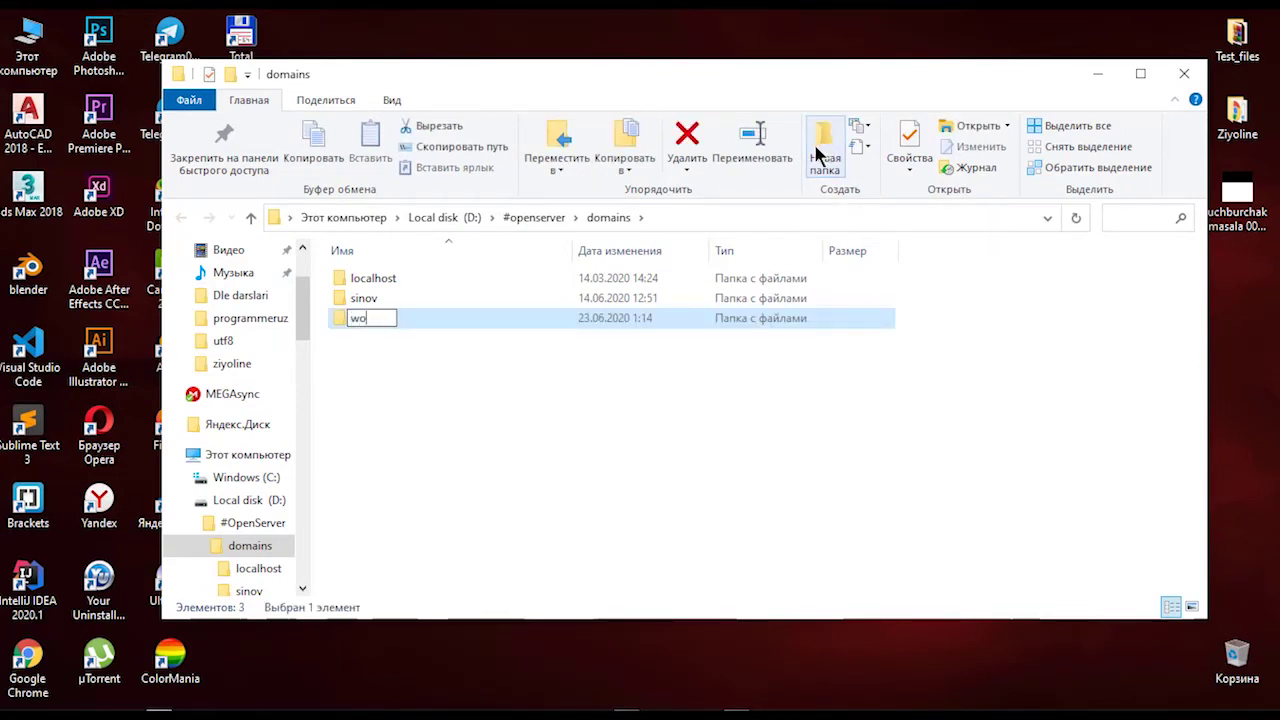
{"action": "type", "text": "rdpresstest"}
{"action": "key", "text": "Return"}
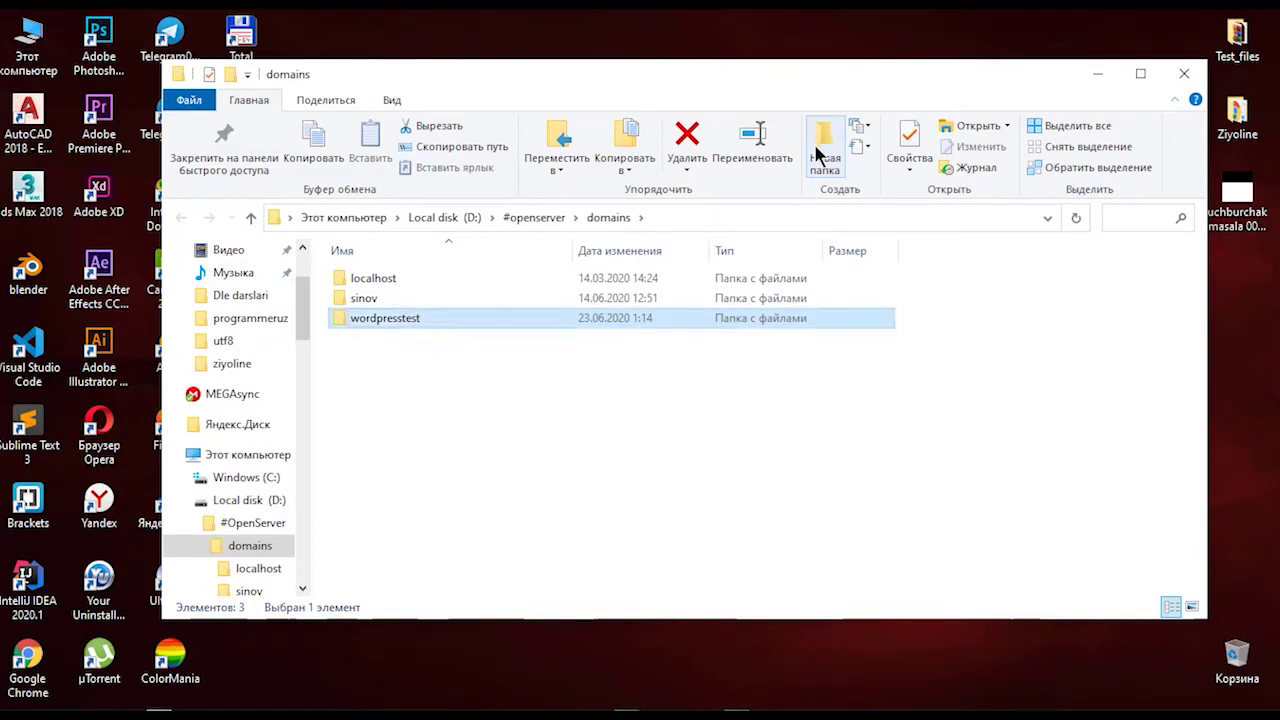
{"action": "double_click", "coordinate": [361, 314]}
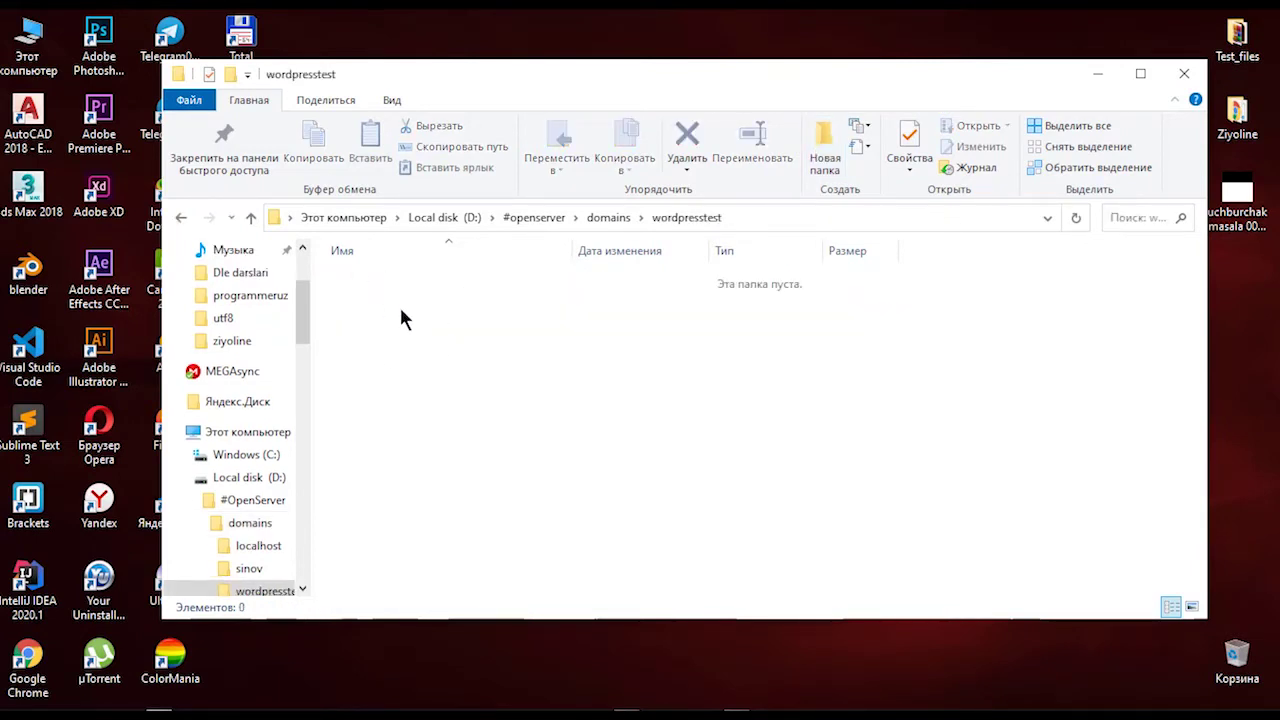
Step: Refresh the empty wordpresstest folder several times
{"action": "right_click", "coordinate": [379, 336]}
{"action": "left_click", "coordinate": [425, 418]}
{"action": "right_click", "coordinate": [428, 337]}
{"action": "left_click", "coordinate": [450, 422]}
{"action": "right_click", "coordinate": [454, 346]}
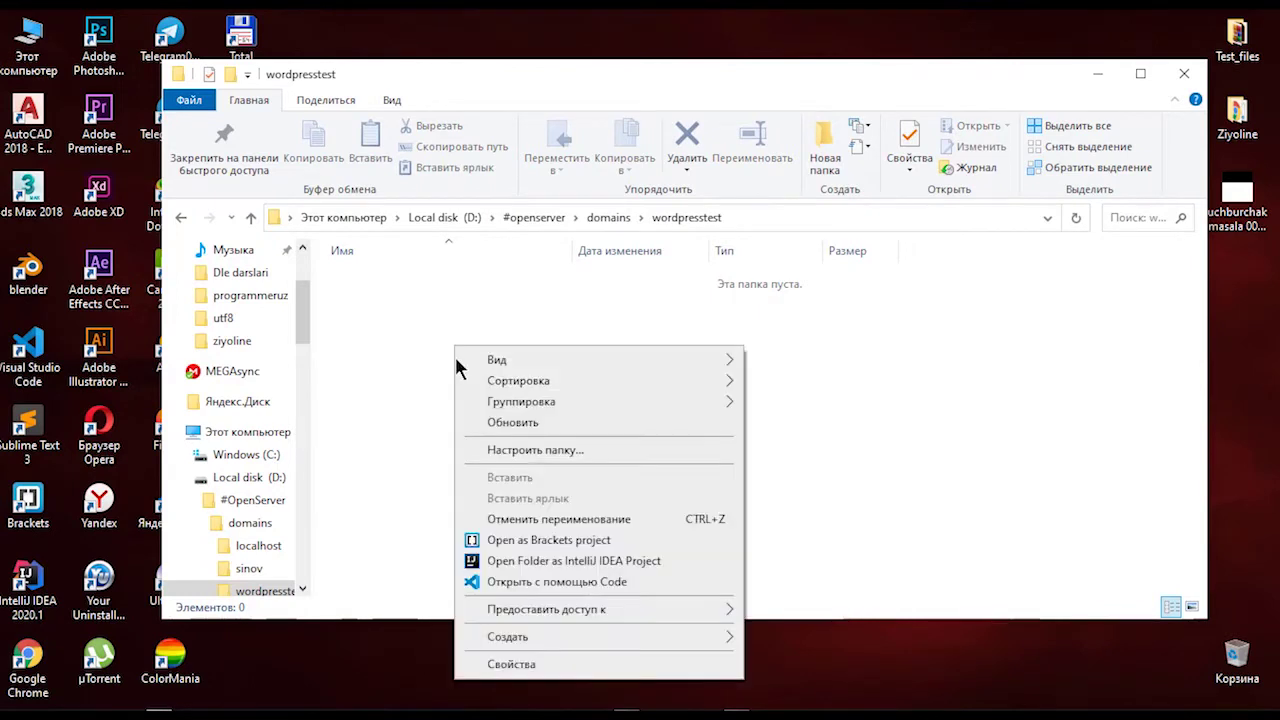
{"action": "left_click", "coordinate": [494, 423]}
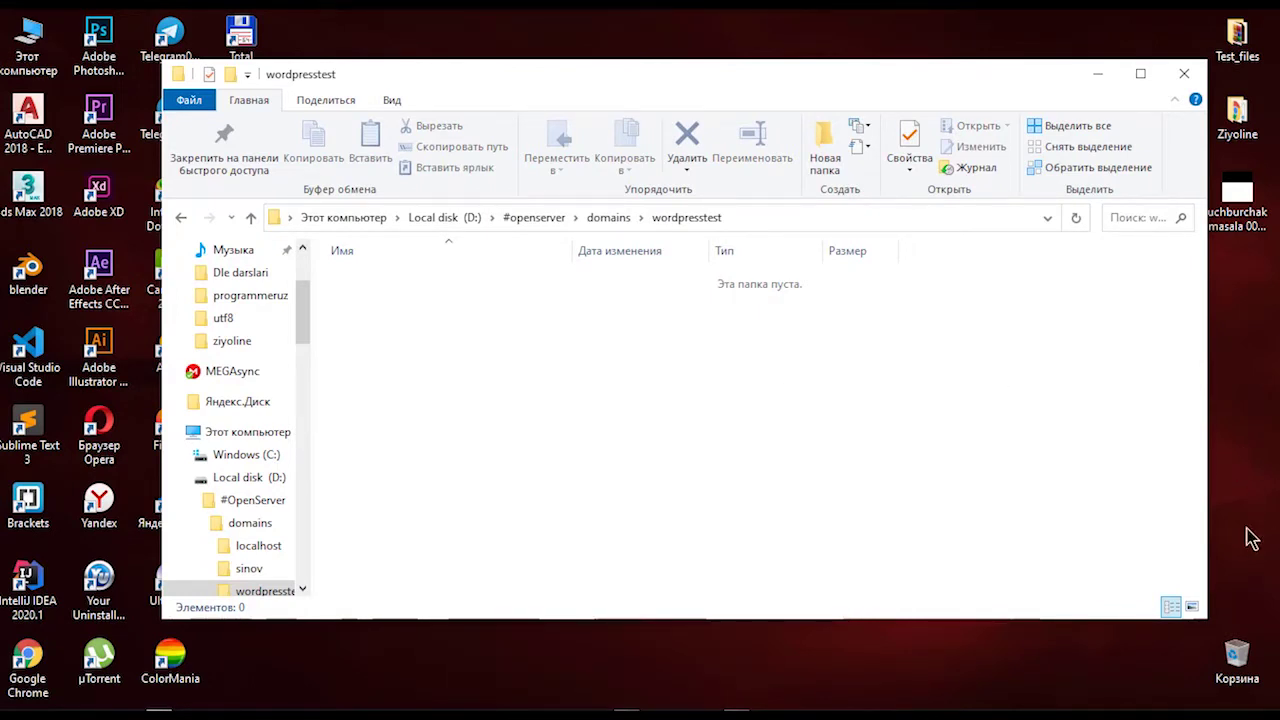
Step: Restart the local server via Open Server, refresh the folder, and minimize Explorer
{"action": "left_click", "coordinate": [1100, 712]}
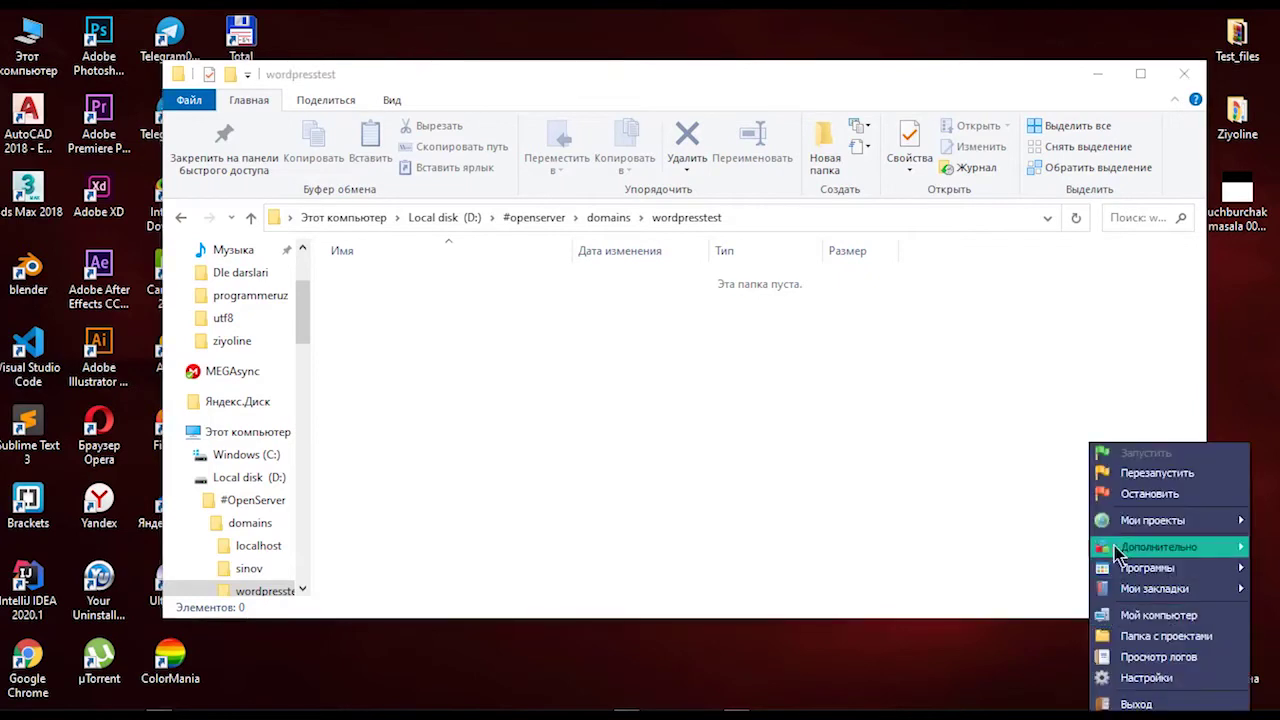
{"action": "left_click", "coordinate": [1145, 478]}
{"action": "right_click", "coordinate": [655, 380]}
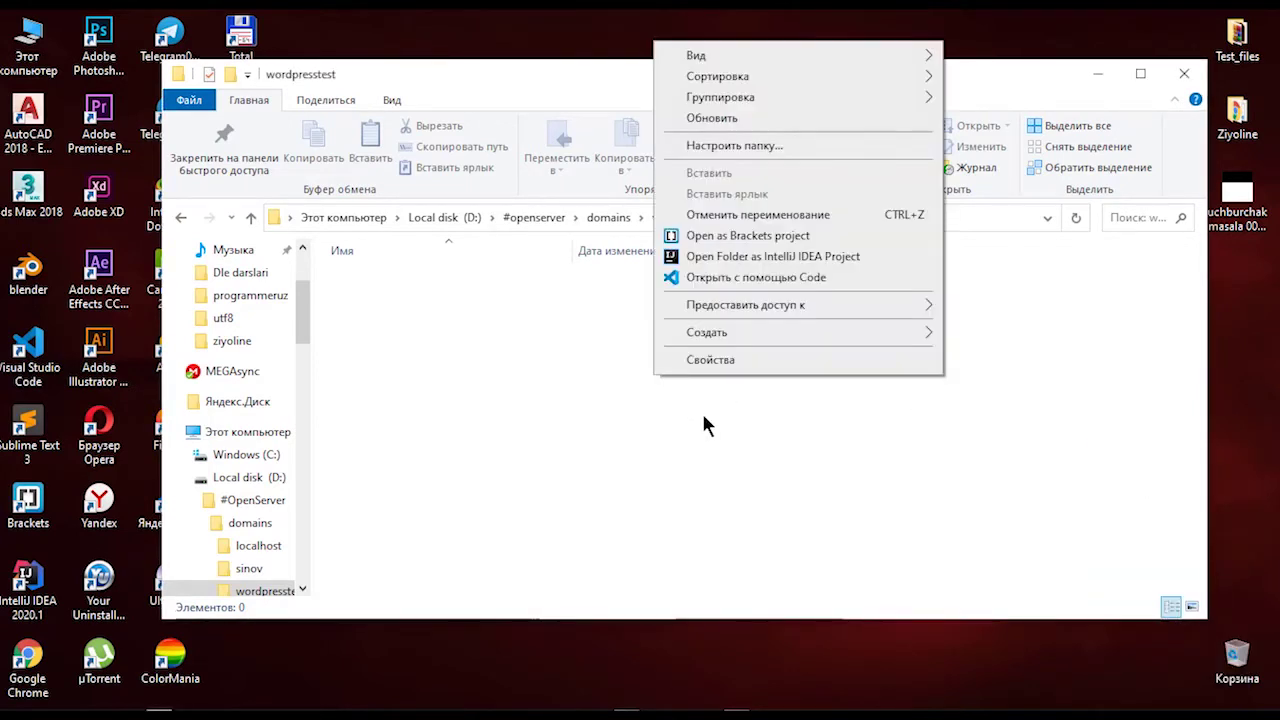
{"action": "left_click", "coordinate": [736, 123]}
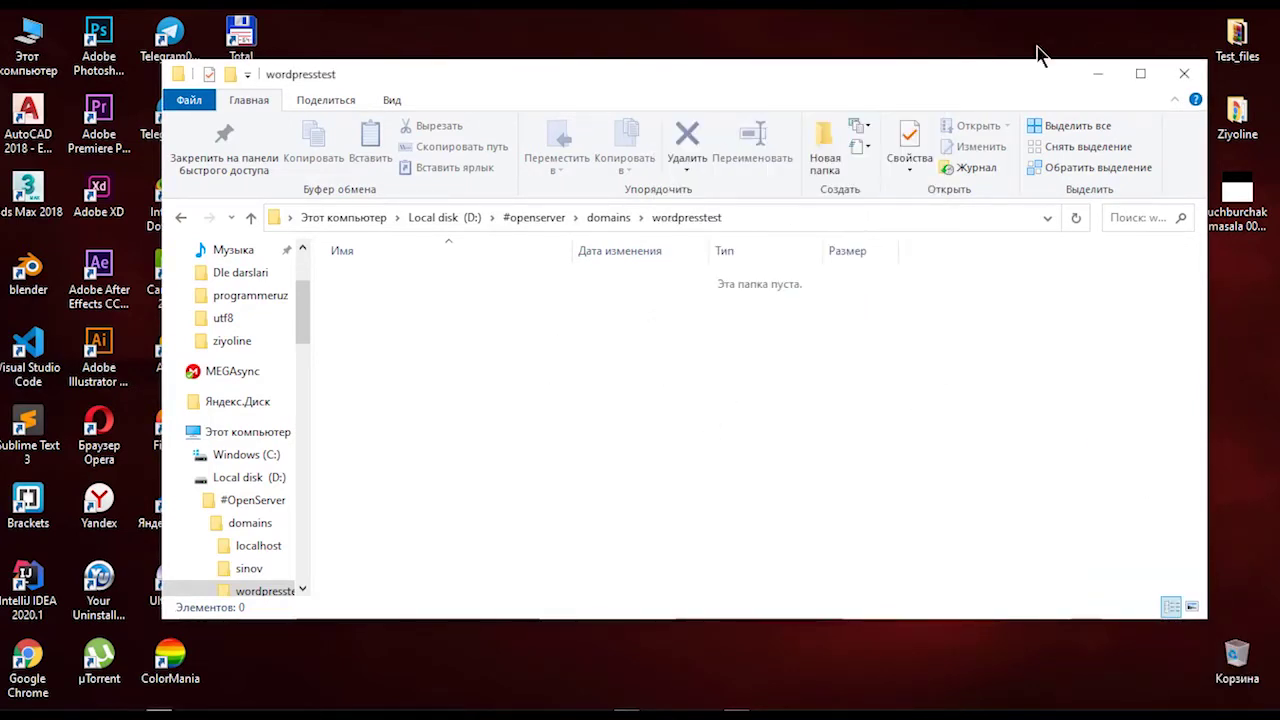
{"action": "left_click", "coordinate": [1097, 74]}
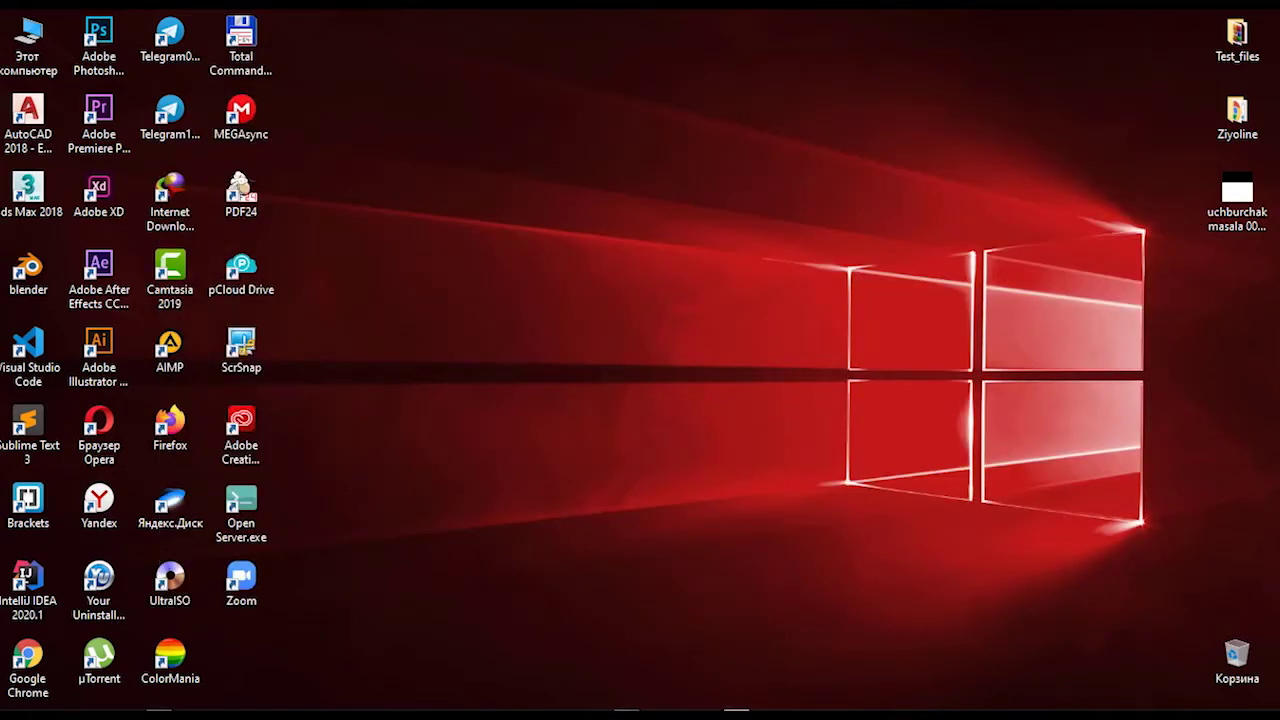
Step: Search Google for 'wordpress скачать' in a new Chrome tab, then switch back to the wordpresstest folder
{"action": "left_click", "coordinate": [736, 714]}
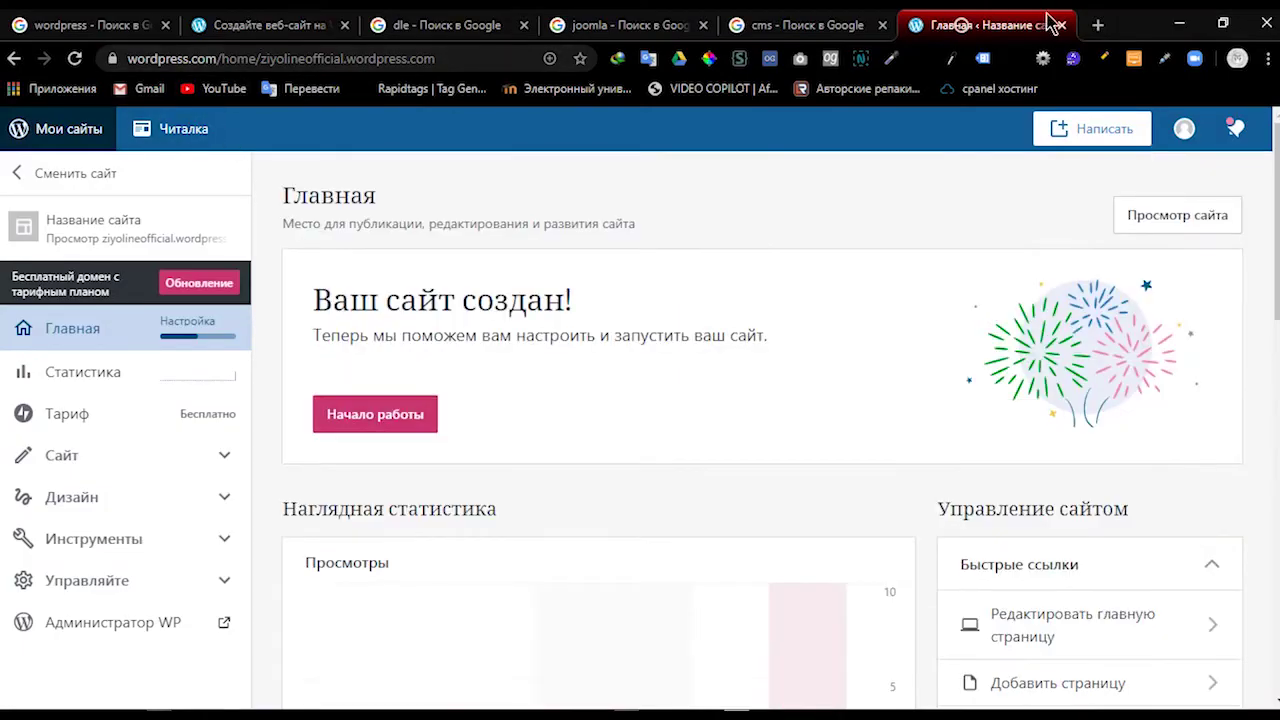
{"action": "left_click", "coordinate": [1098, 25]}
{"action": "left_click", "coordinate": [489, 55]}
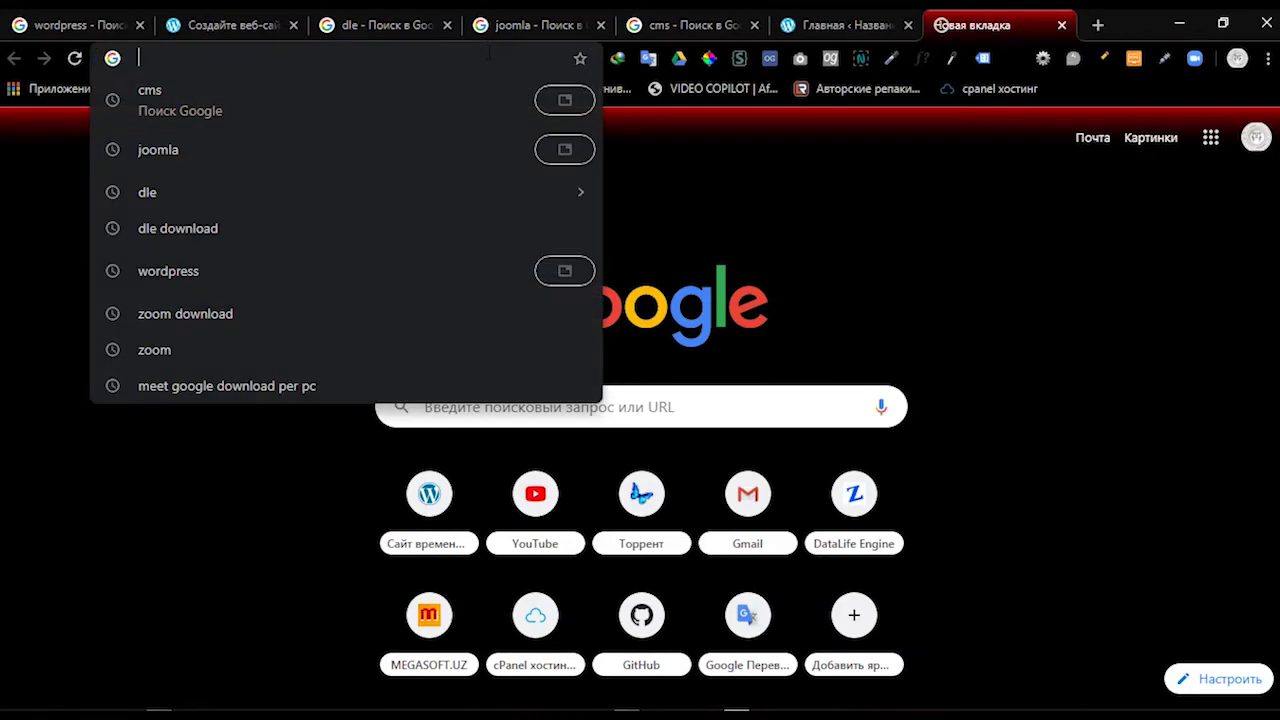
{"action": "type", "text": "wordpres"}
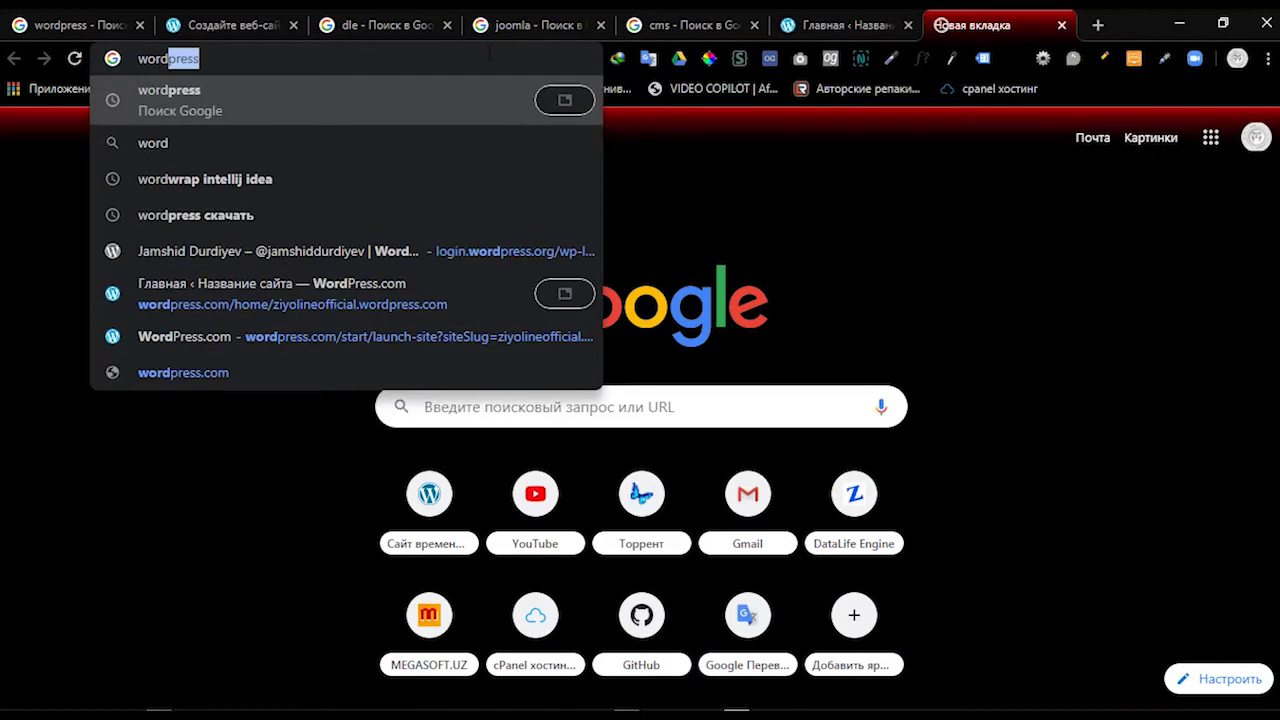
{"action": "type", "text": "s"}
{"action": "key", "text": "Down"}
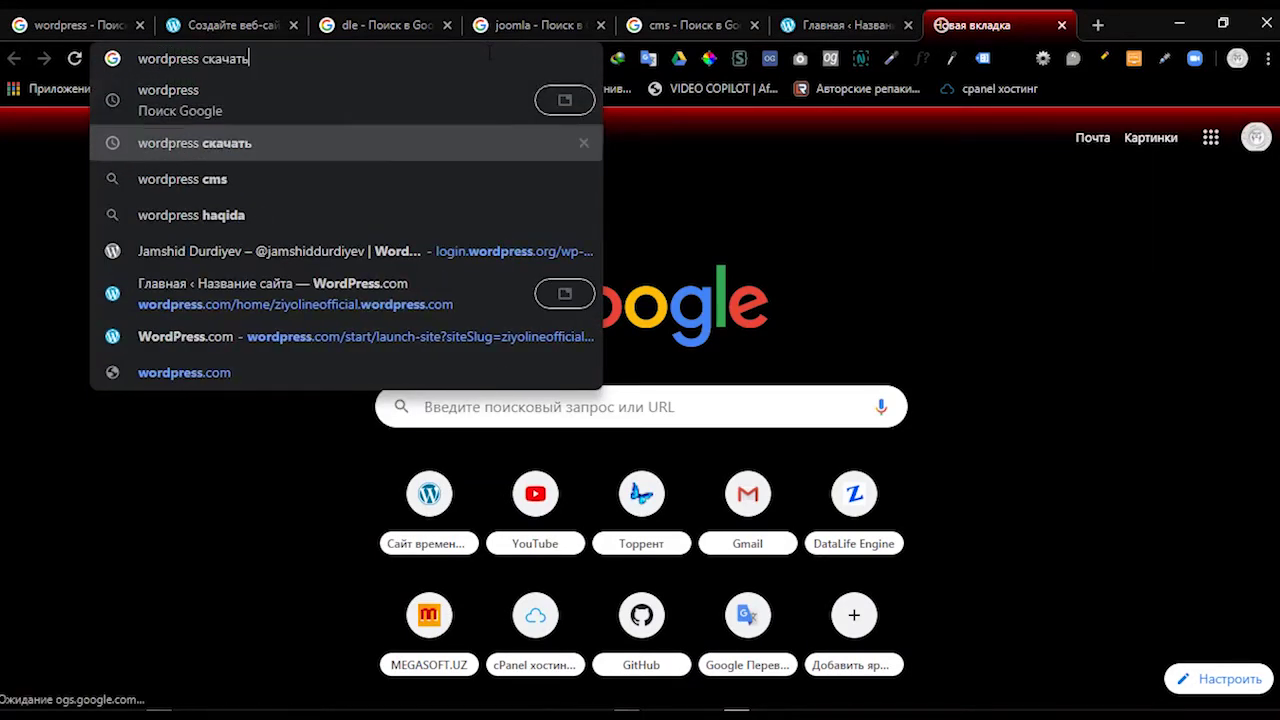
{"action": "key", "text": "Return"}
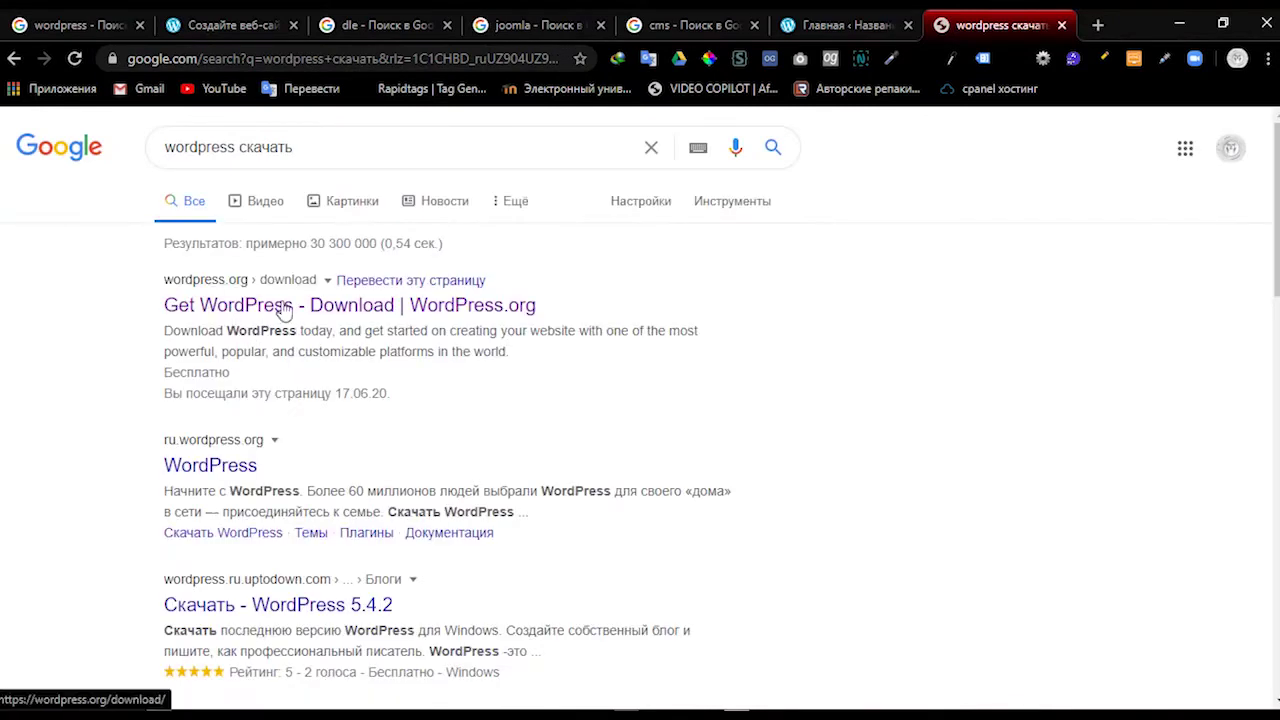
{"action": "left_click", "coordinate": [360, 308]}
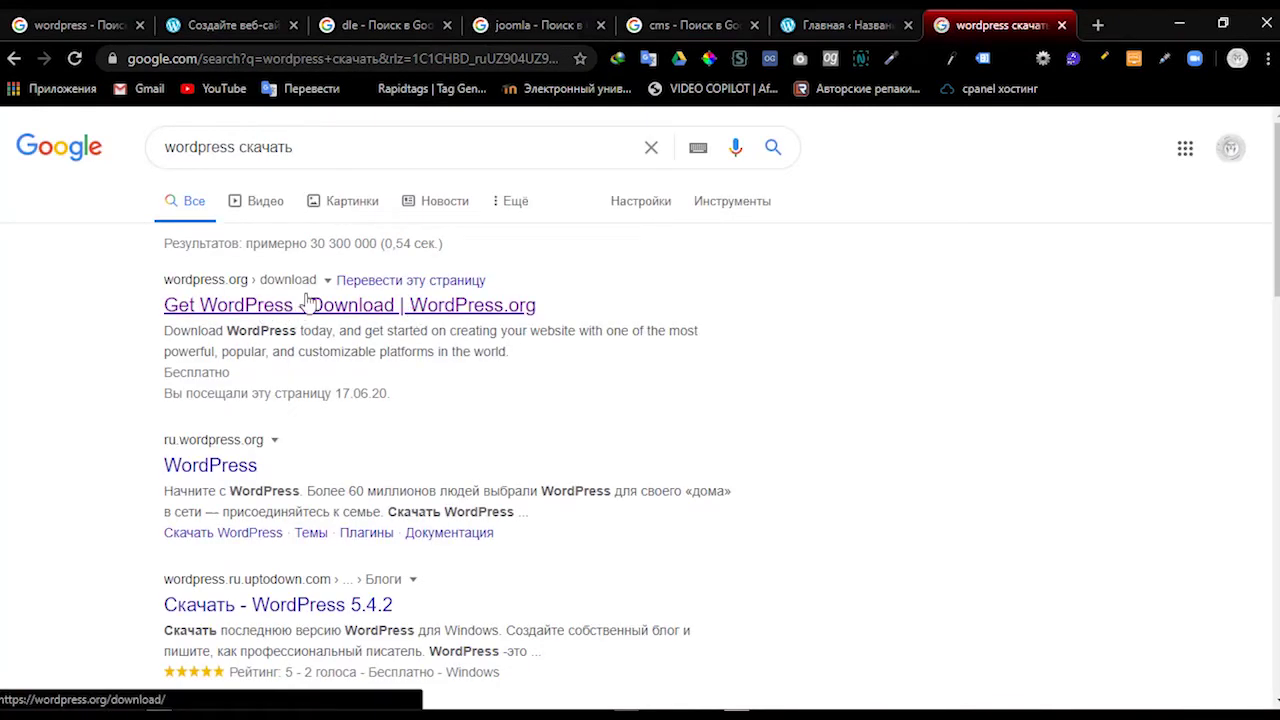
{"action": "left_click", "coordinate": [262, 298]}
{"action": "key", "text": "alt+Tab"}
Step: Browse the Programs, Compressed and Documents folders inside Downloads, then minimize Explorer
{"action": "scroll", "coordinate": [234, 300], "scroll_direction": "up", "scroll_amount": 3}
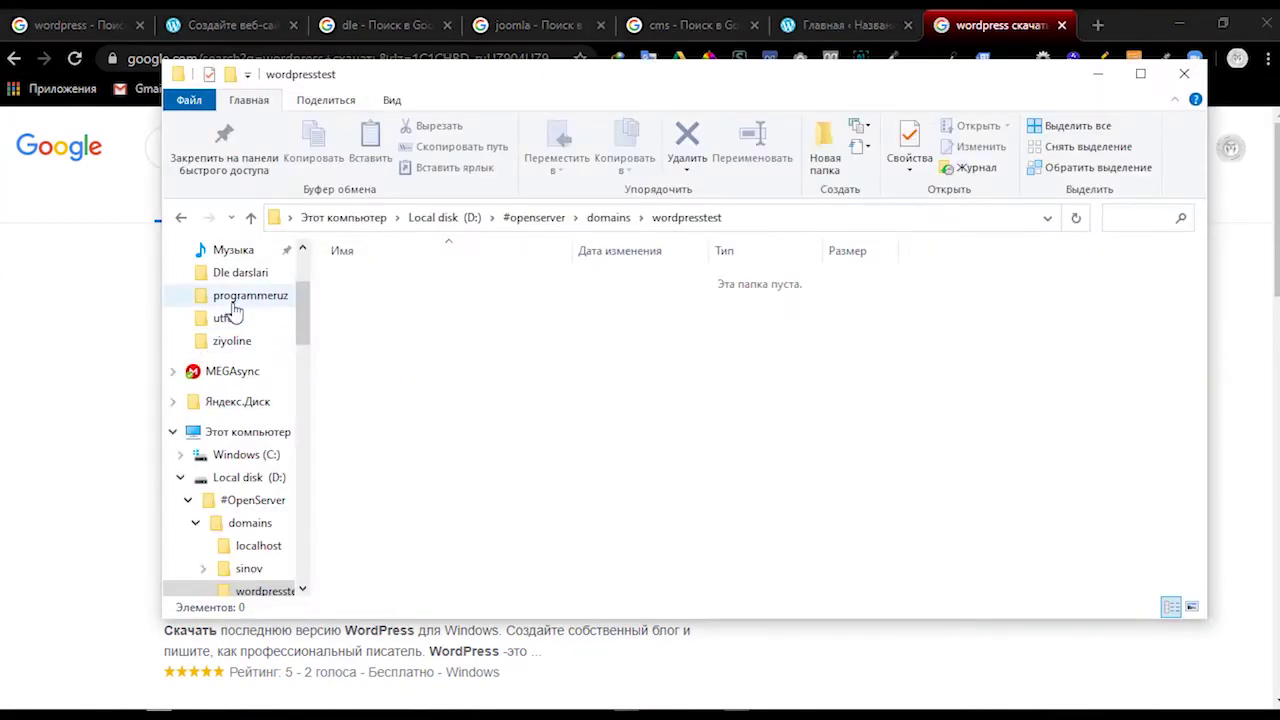
{"action": "left_click", "coordinate": [236, 310]}
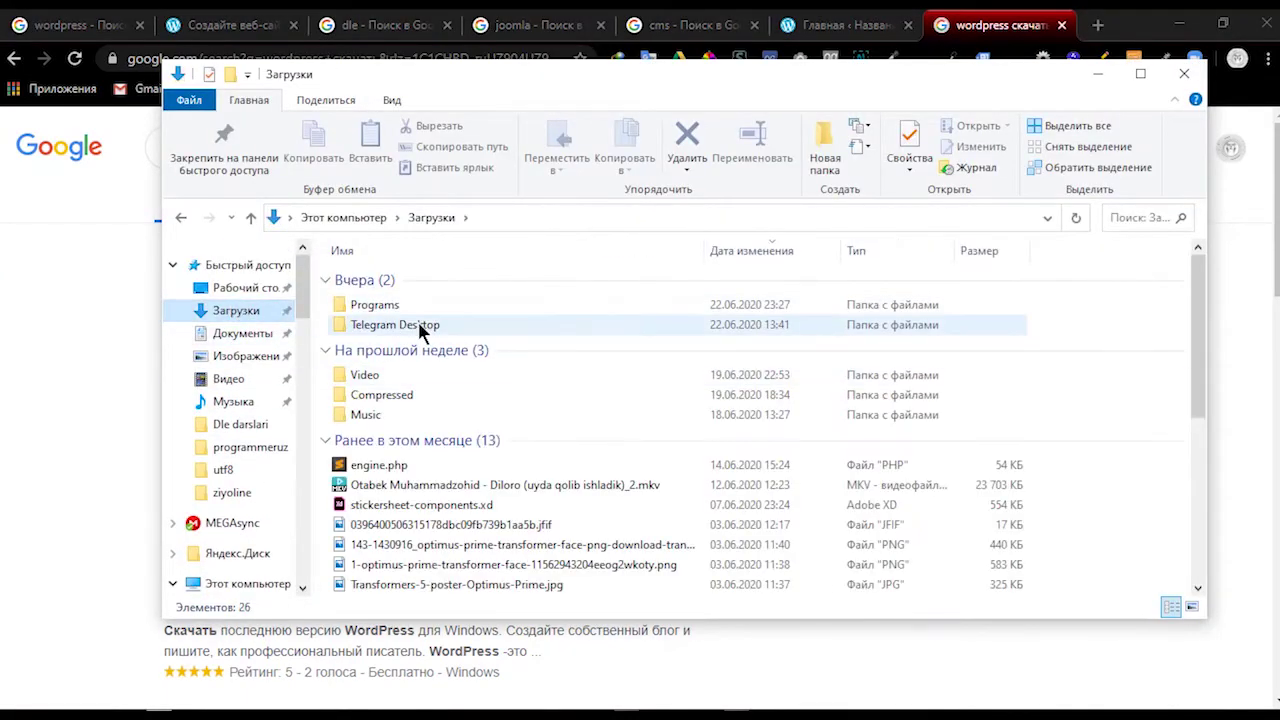
{"action": "double_click", "coordinate": [416, 304]}
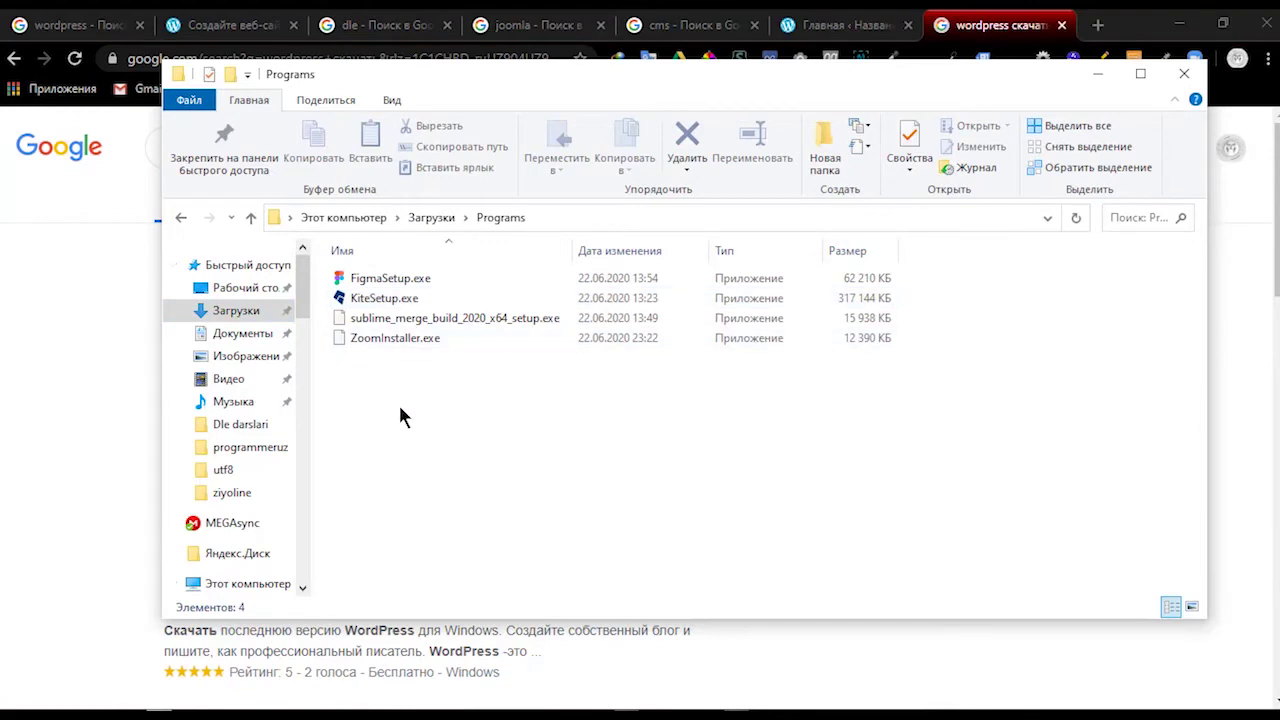
{"action": "key", "text": "alt+Left"}
{"action": "double_click", "coordinate": [392, 394]}
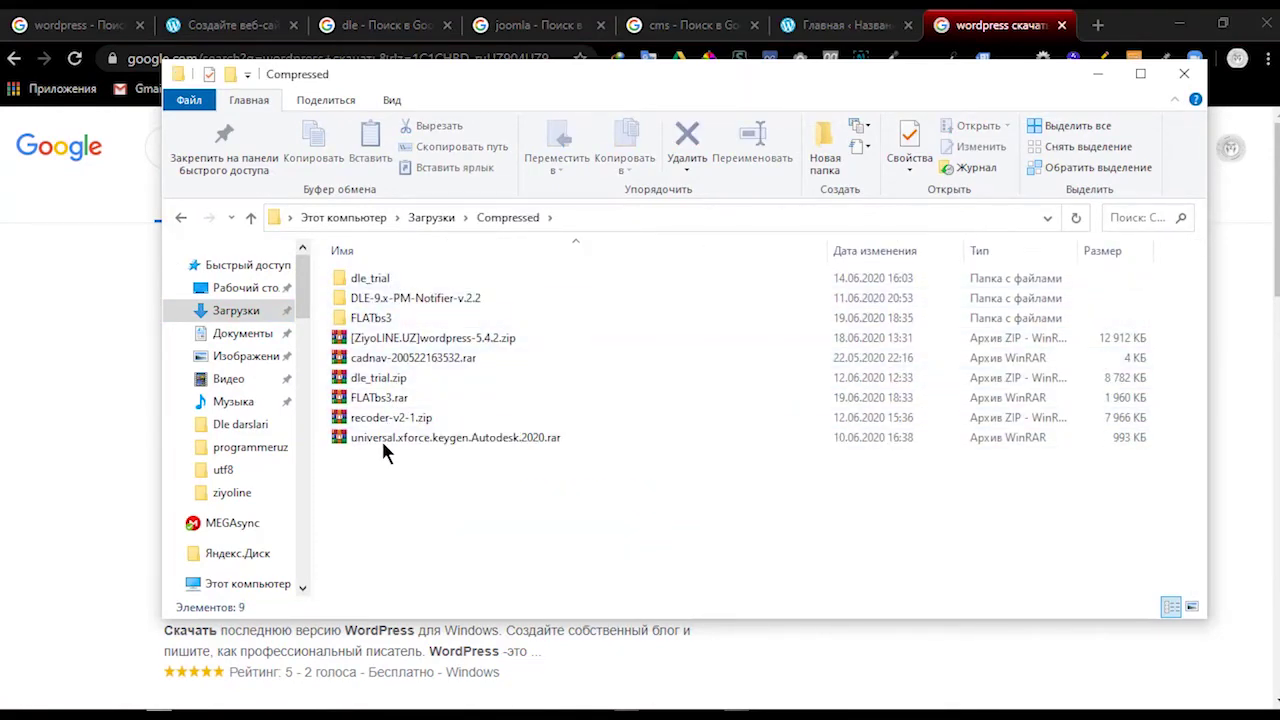
{"action": "key", "text": "alt+Left"}
{"action": "scroll", "coordinate": [380, 430], "scroll_direction": "down", "scroll_amount": 3}
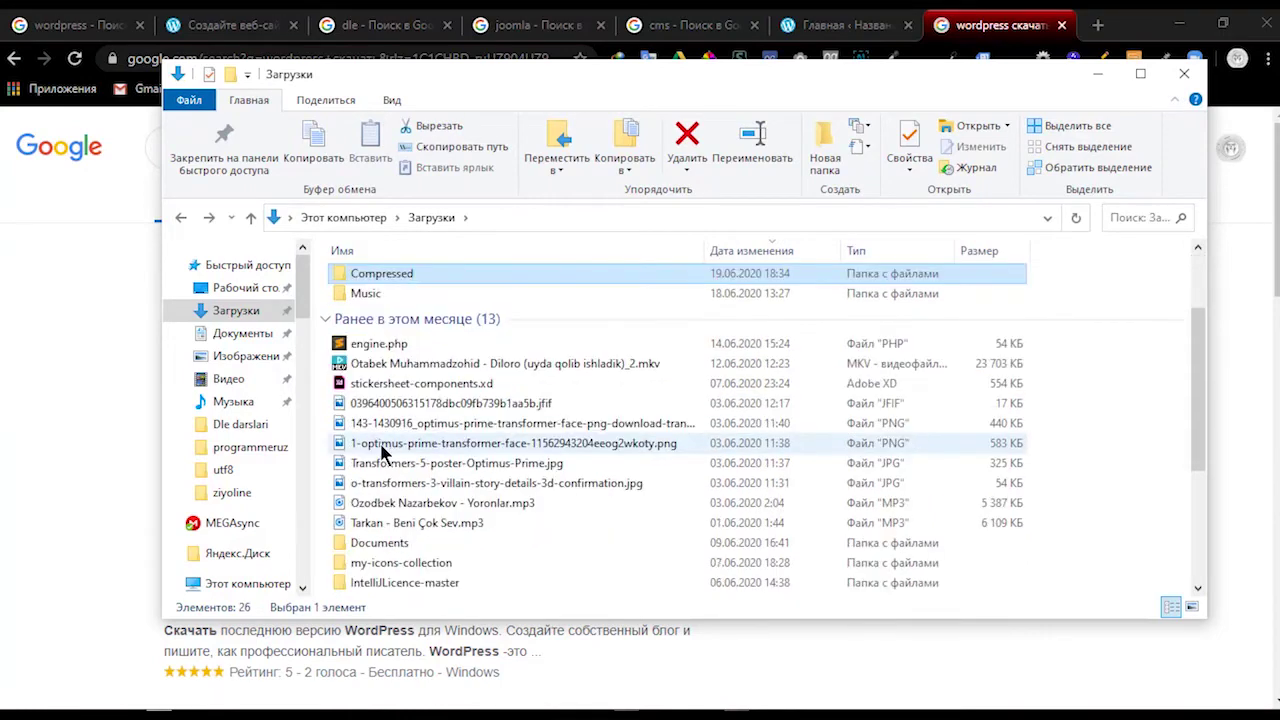
{"action": "left_click", "coordinate": [405, 474]}
{"action": "double_click", "coordinate": [405, 474]}
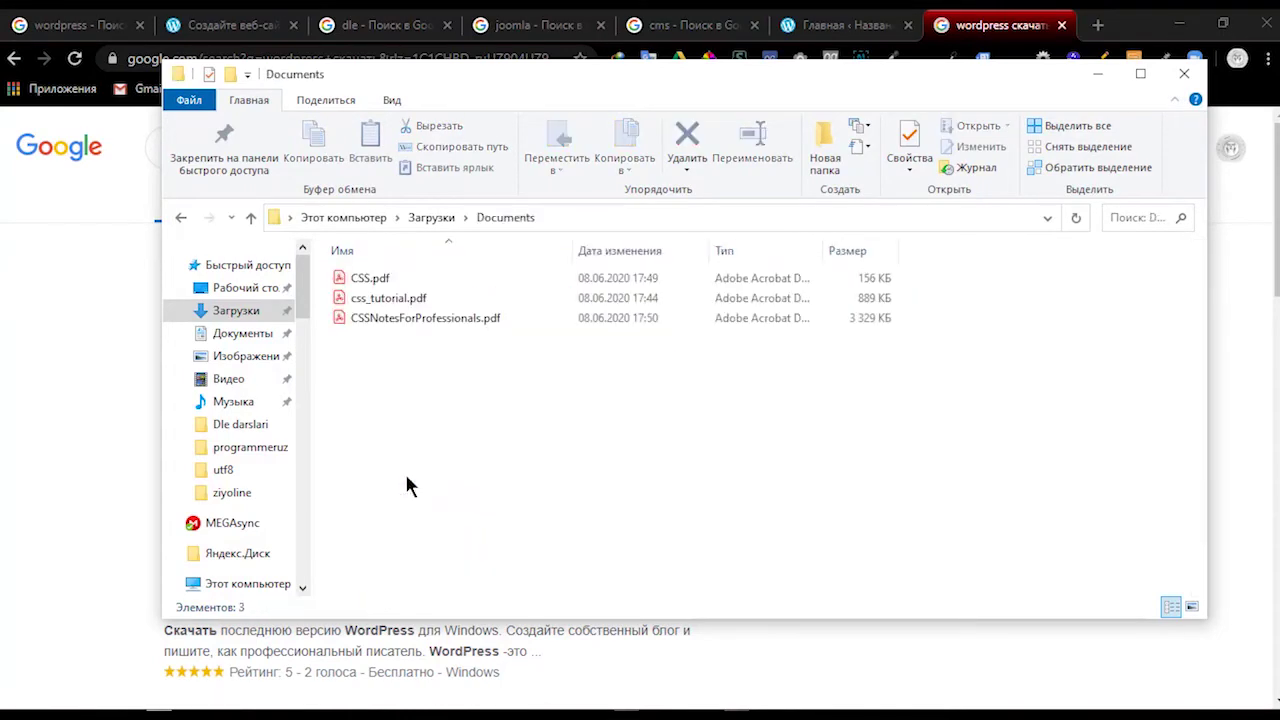
{"action": "left_click", "coordinate": [1109, 71]}
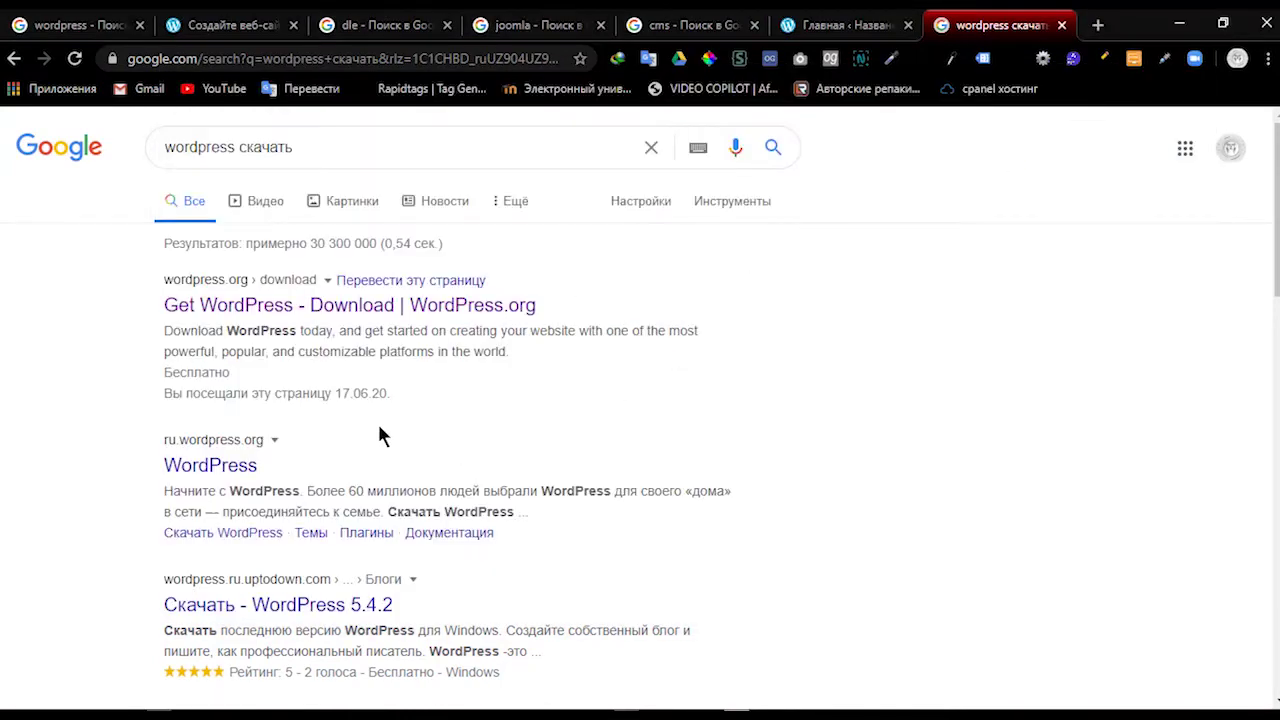
Step: Download the WordPress 5.4.2 zip, confirming the IDM duplicate prompt and closing the Hooray popup
{"action": "left_click", "coordinate": [243, 308]}
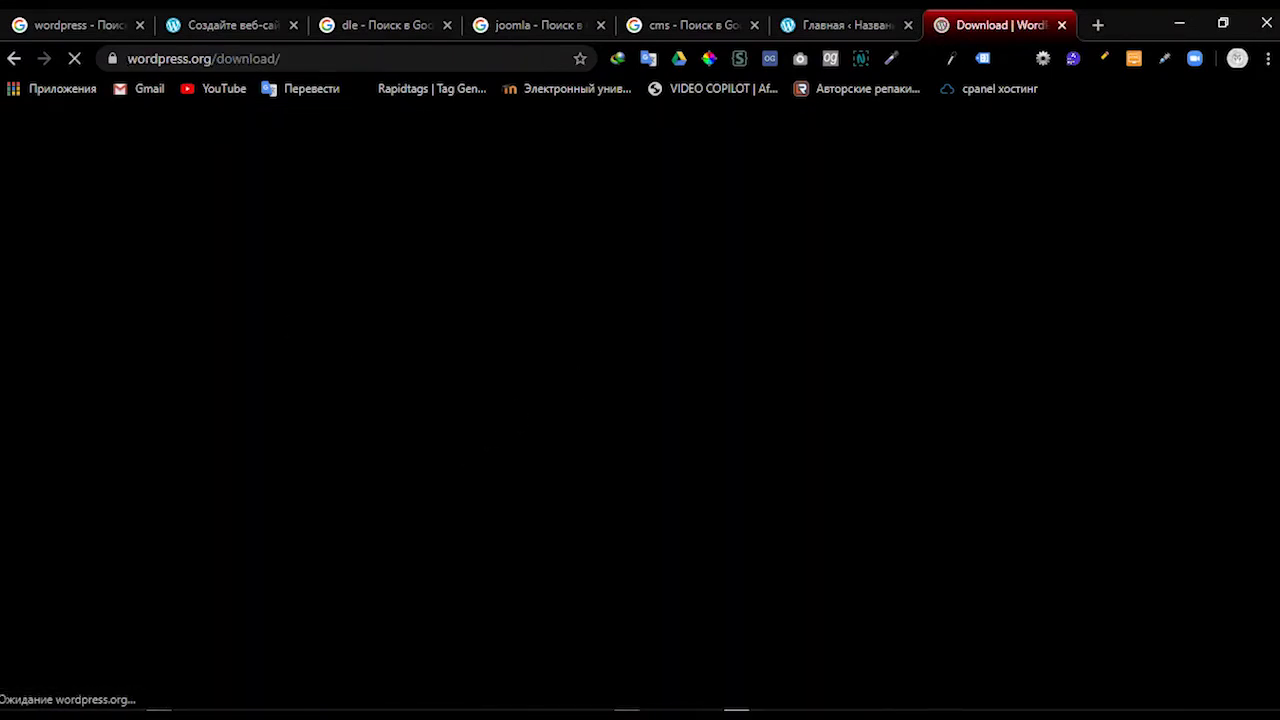
{"action": "scroll", "coordinate": [423, 271], "scroll_direction": "down", "scroll_amount": 2}
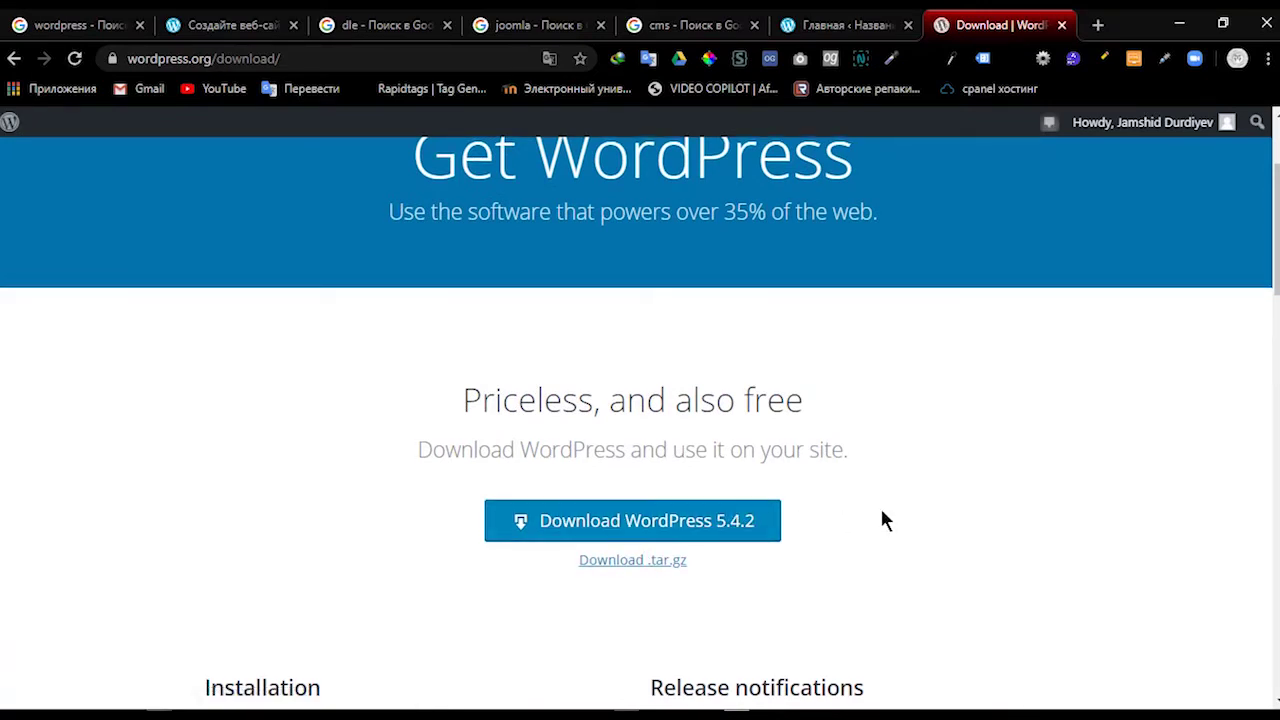
{"action": "left_click", "coordinate": [660, 521]}
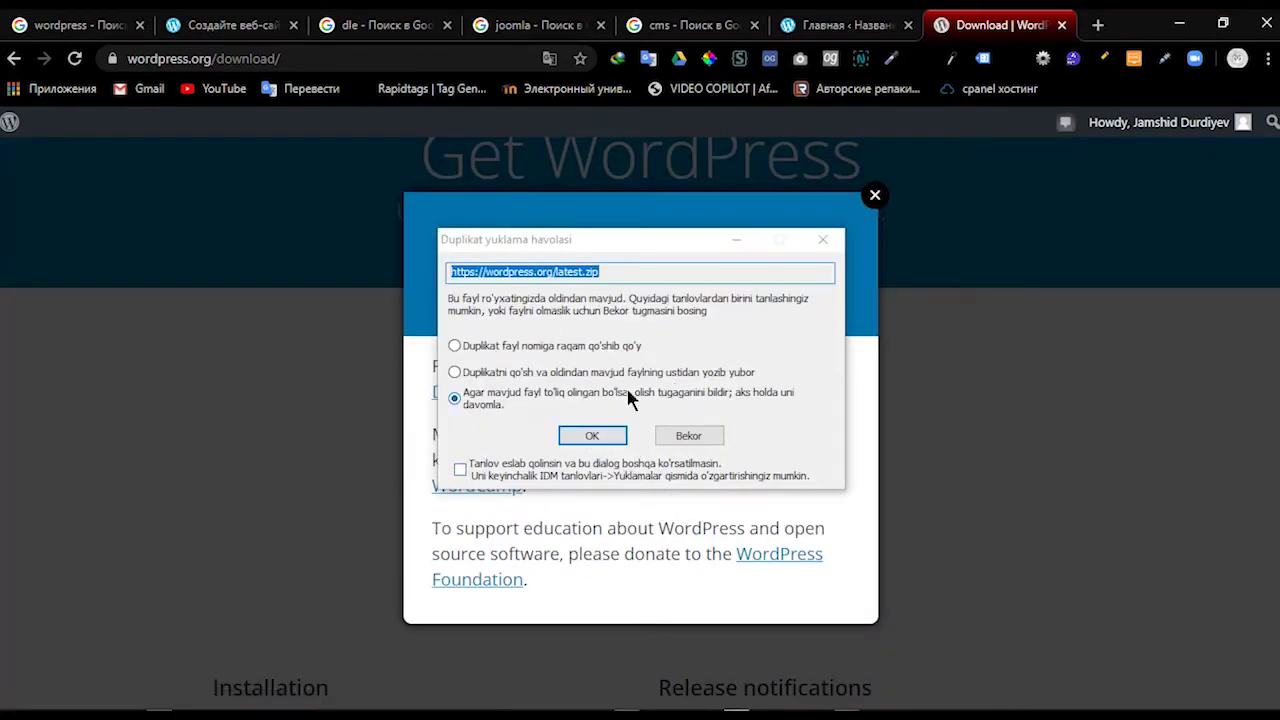
{"action": "left_click", "coordinate": [590, 435]}
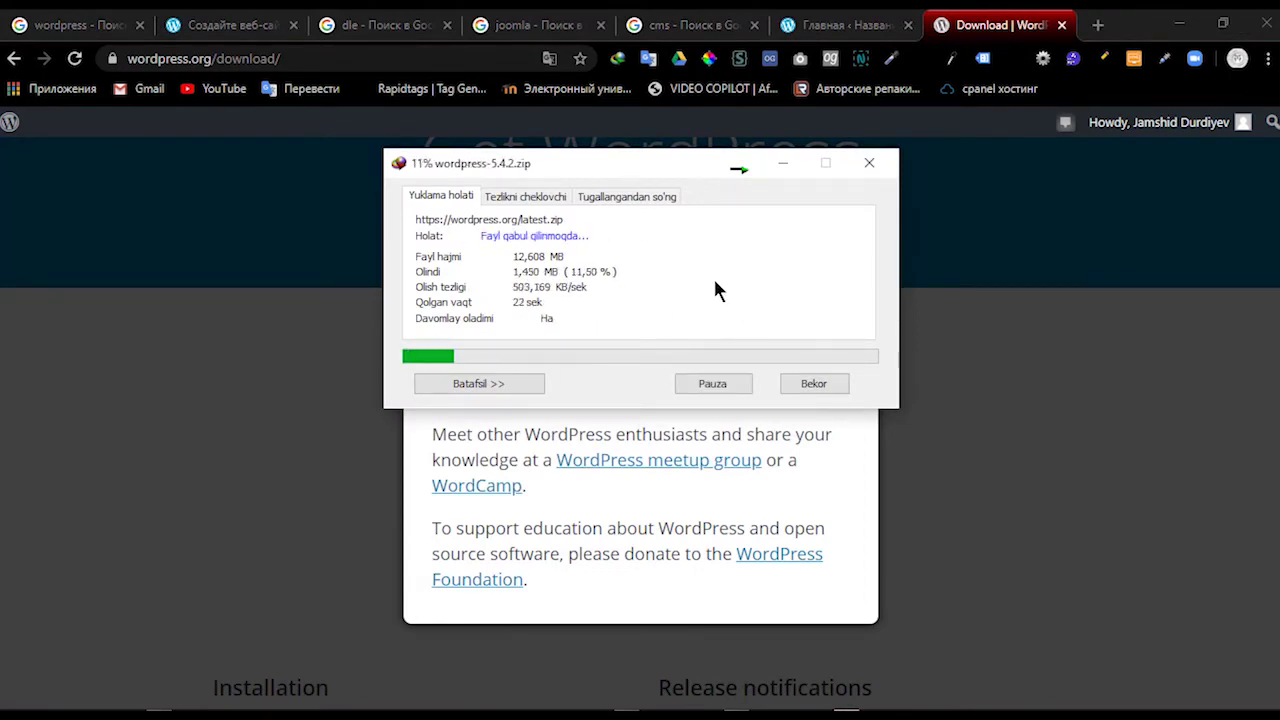
{"action": "left_click", "coordinate": [783, 164]}
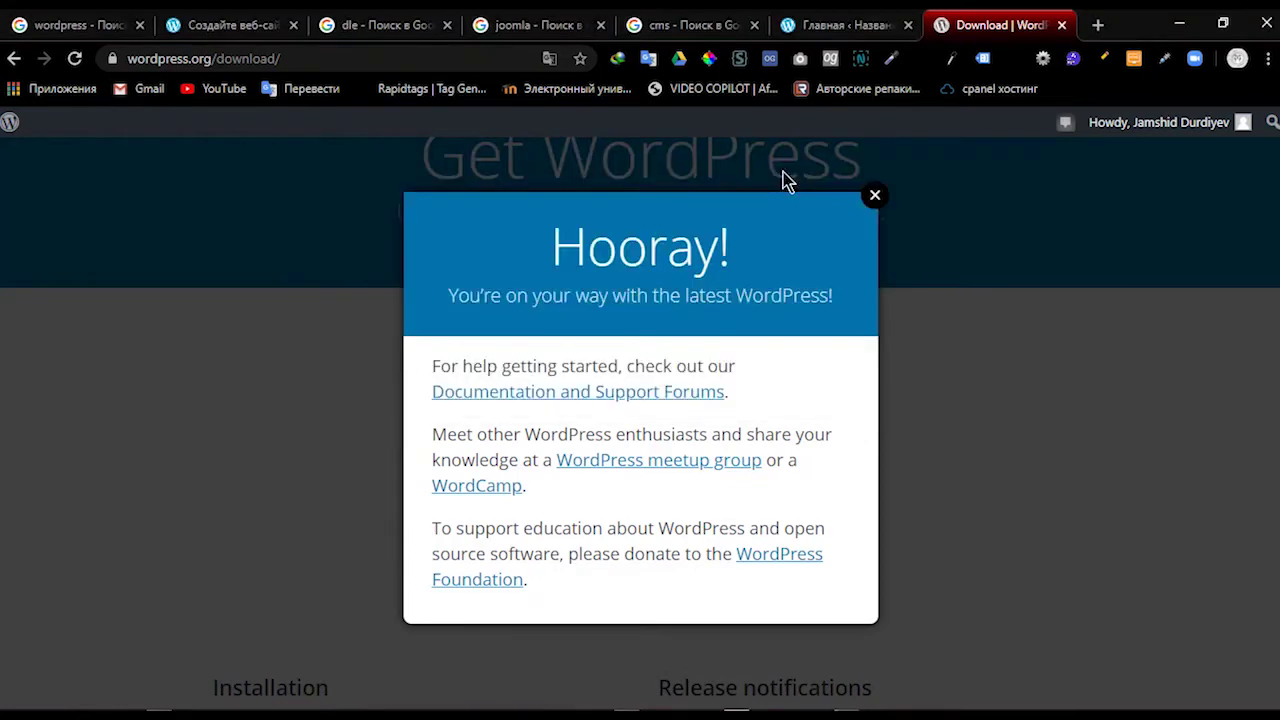
{"action": "left_click", "coordinate": [870, 198]}
{"action": "scroll", "coordinate": [668, 257], "scroll_direction": "up", "scroll_amount": 3}
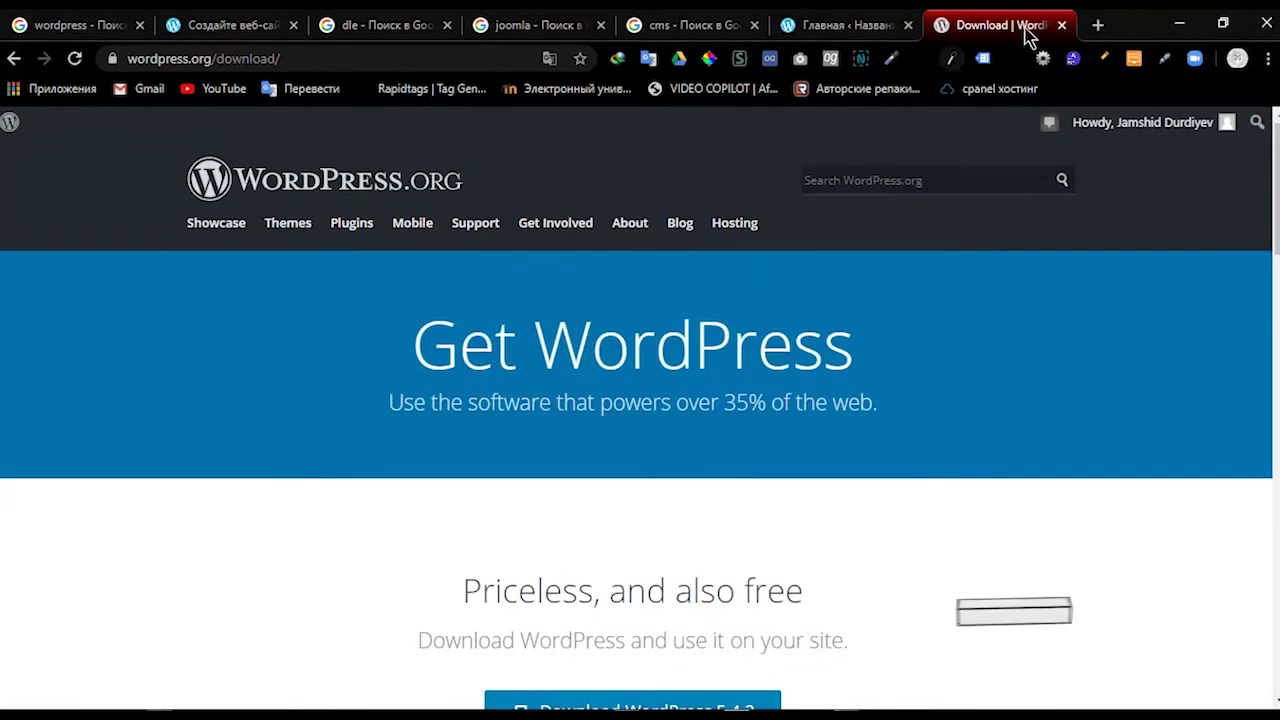
Step: Minimize Chrome, reposition the IDM download window, and dismiss it once the download finishes
{"action": "left_click", "coordinate": [1178, 23]}
{"action": "right_click", "coordinate": [906, 223]}
{"action": "left_click", "coordinate": [672, 274]}
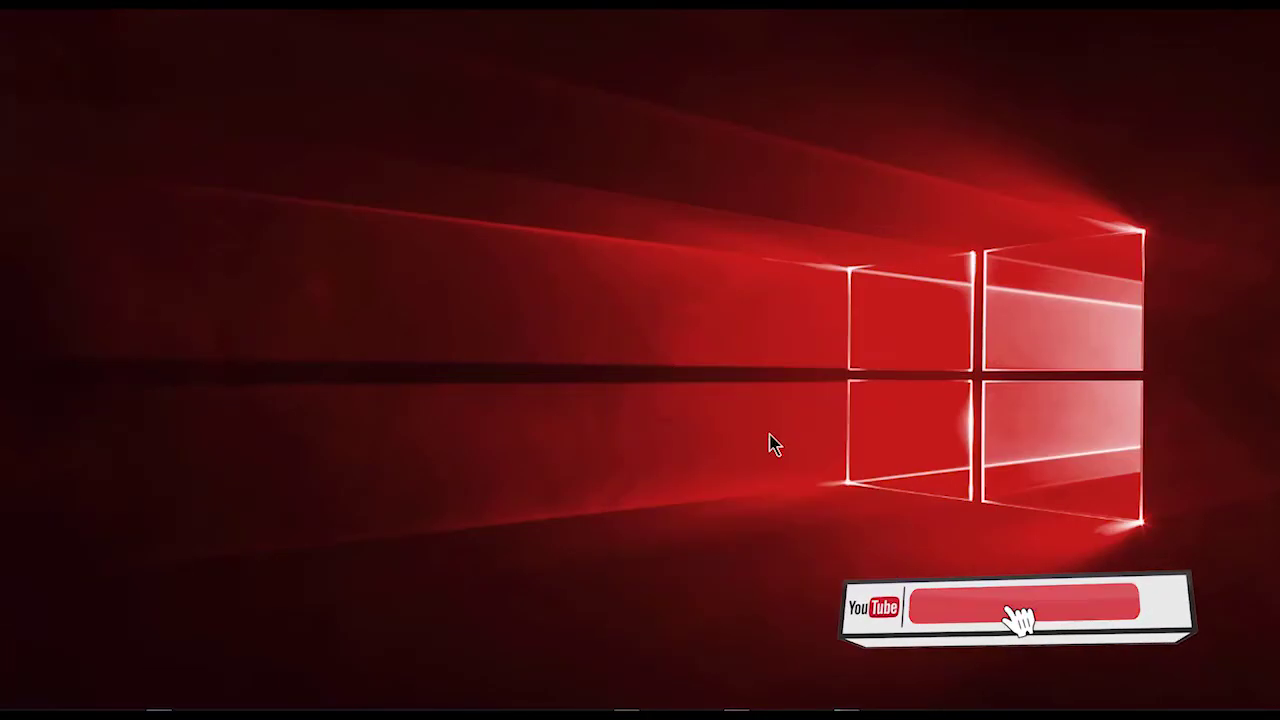
{"action": "left_click", "coordinate": [824, 708]}
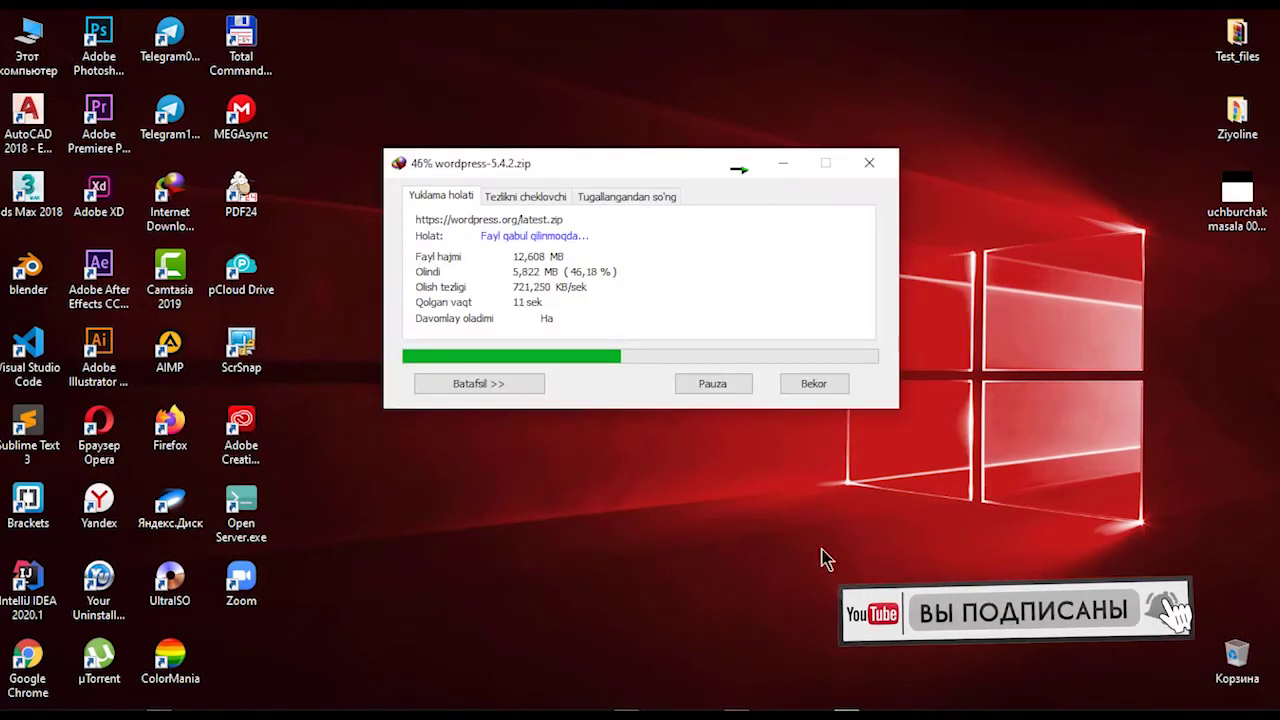
{"action": "left_click_drag", "start_coordinate": [640, 166], "coordinate": [660, 113]}
{"action": "right_click", "coordinate": [319, 246]}
{"action": "left_click", "coordinate": [370, 299]}
{"action": "left_click", "coordinate": [1078, 712]}
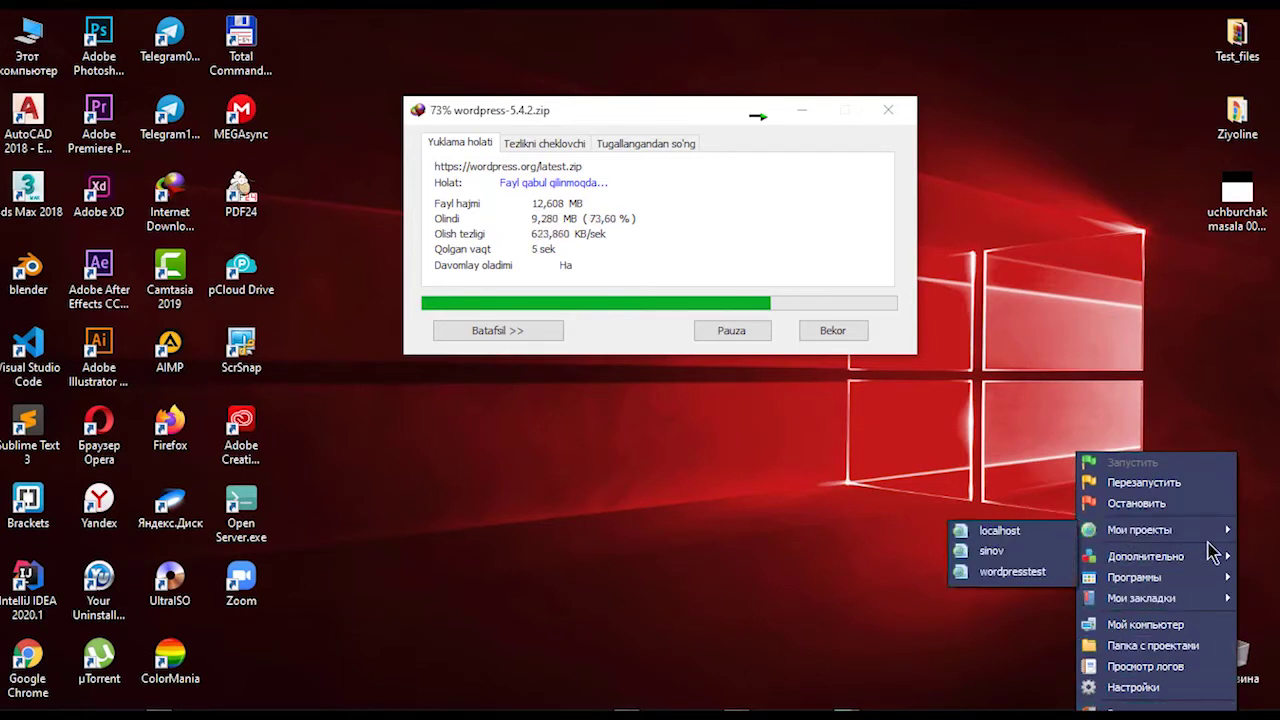
{"action": "mouse_move", "coordinate": [1210, 542]}
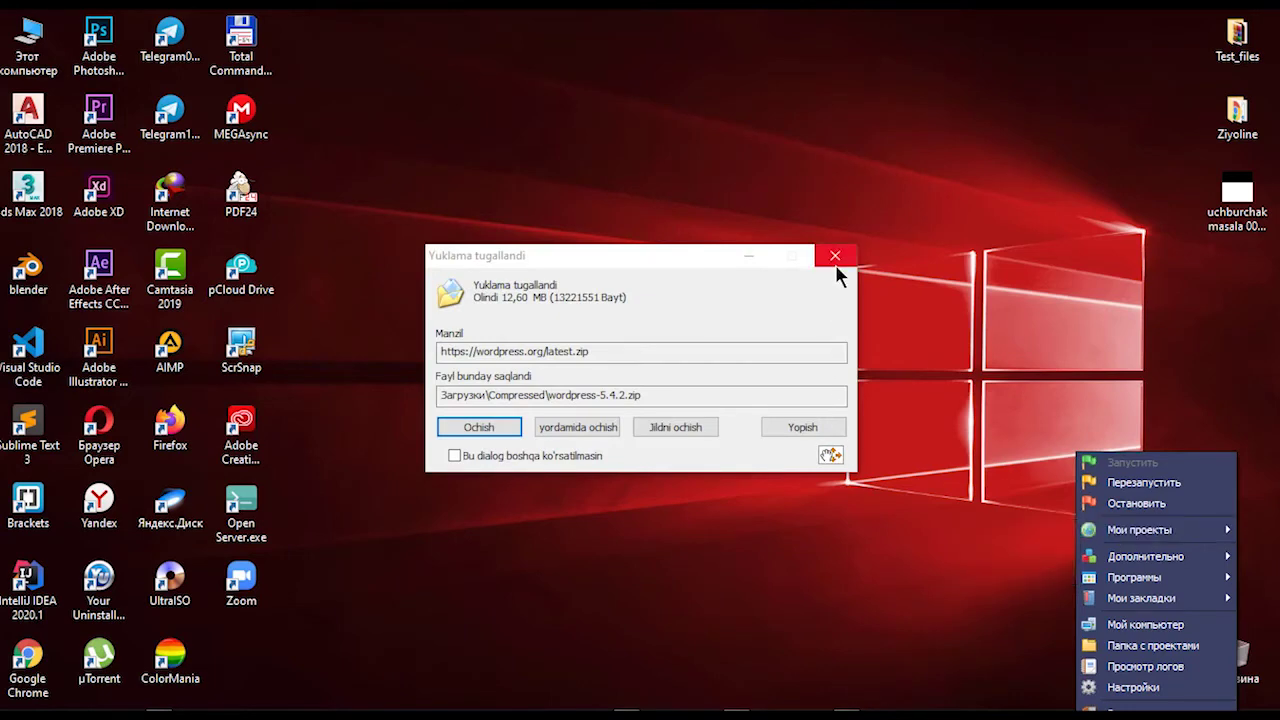
{"action": "left_click", "coordinate": [743, 256]}
Step: Refresh the desktop repeatedly, then bring up Open Server's projects menu
{"action": "right_click", "coordinate": [566, 202]}
{"action": "left_click", "coordinate": [618, 250]}
{"action": "right_click", "coordinate": [577, 212]}
{"action": "left_click", "coordinate": [617, 261]}
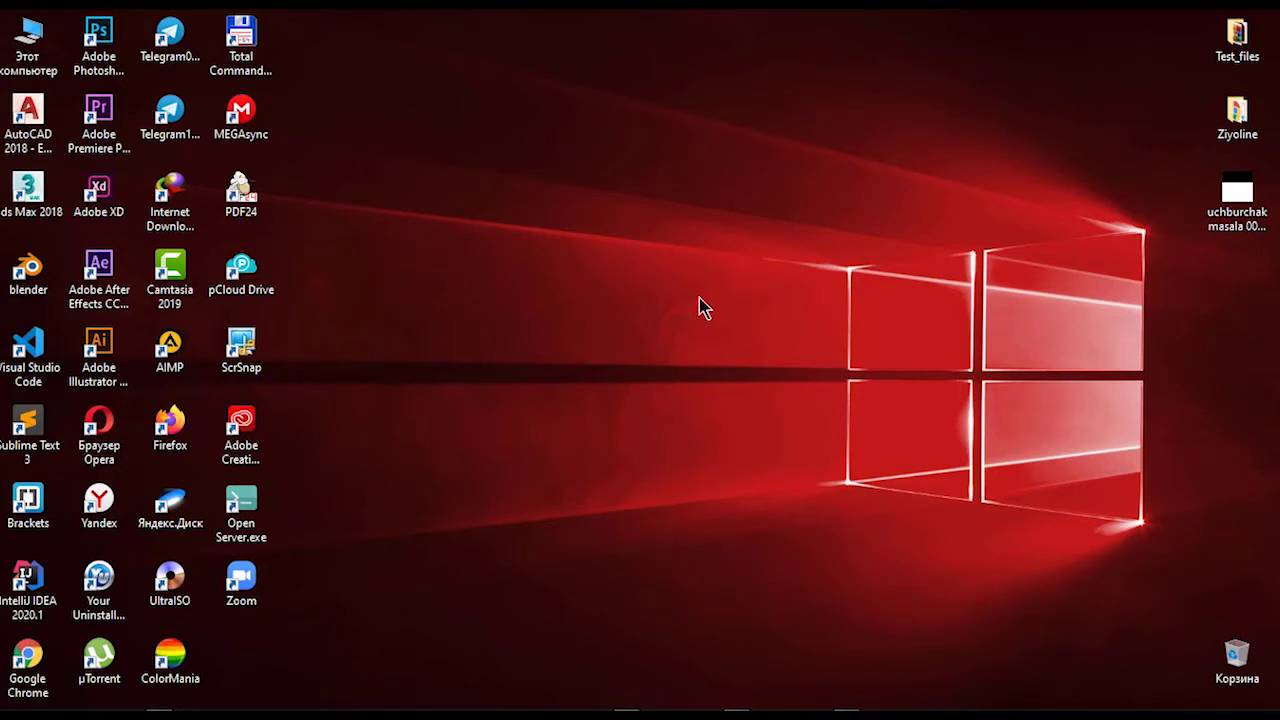
{"action": "right_click", "coordinate": [542, 220]}
{"action": "left_click", "coordinate": [566, 276]}
{"action": "right_click", "coordinate": [674, 43]}
{"action": "left_click", "coordinate": [714, 100]}
{"action": "right_click", "coordinate": [650, 109]}
{"action": "left_click", "coordinate": [696, 168]}
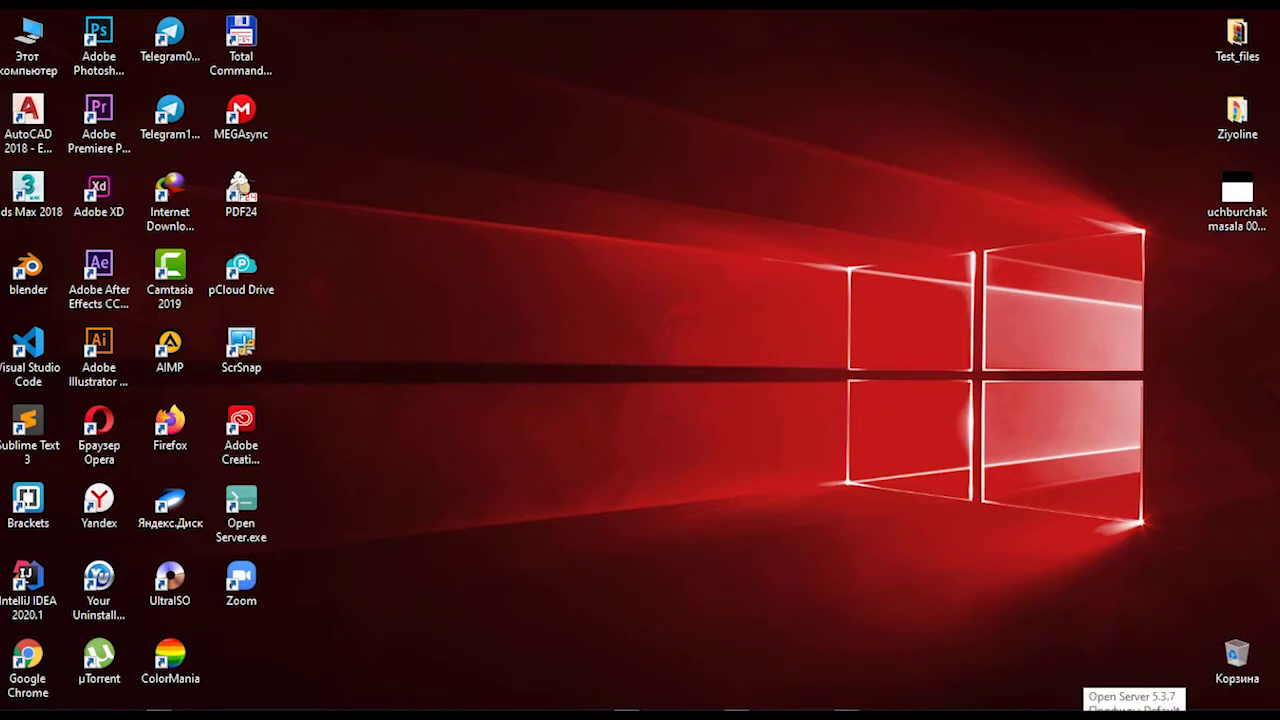
{"action": "right_click", "coordinate": [631, 195]}
{"action": "left_click", "coordinate": [669, 250]}
{"action": "right_click", "coordinate": [641, 203]}
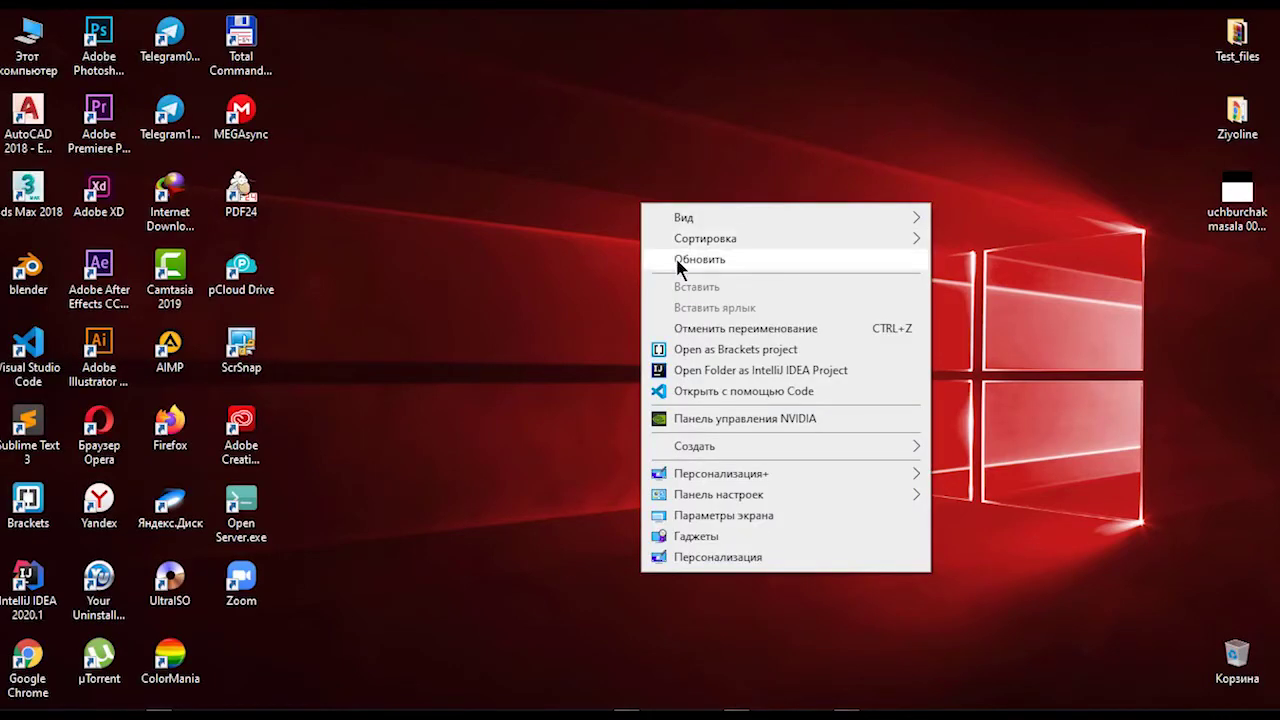
{"action": "left_click", "coordinate": [676, 260]}
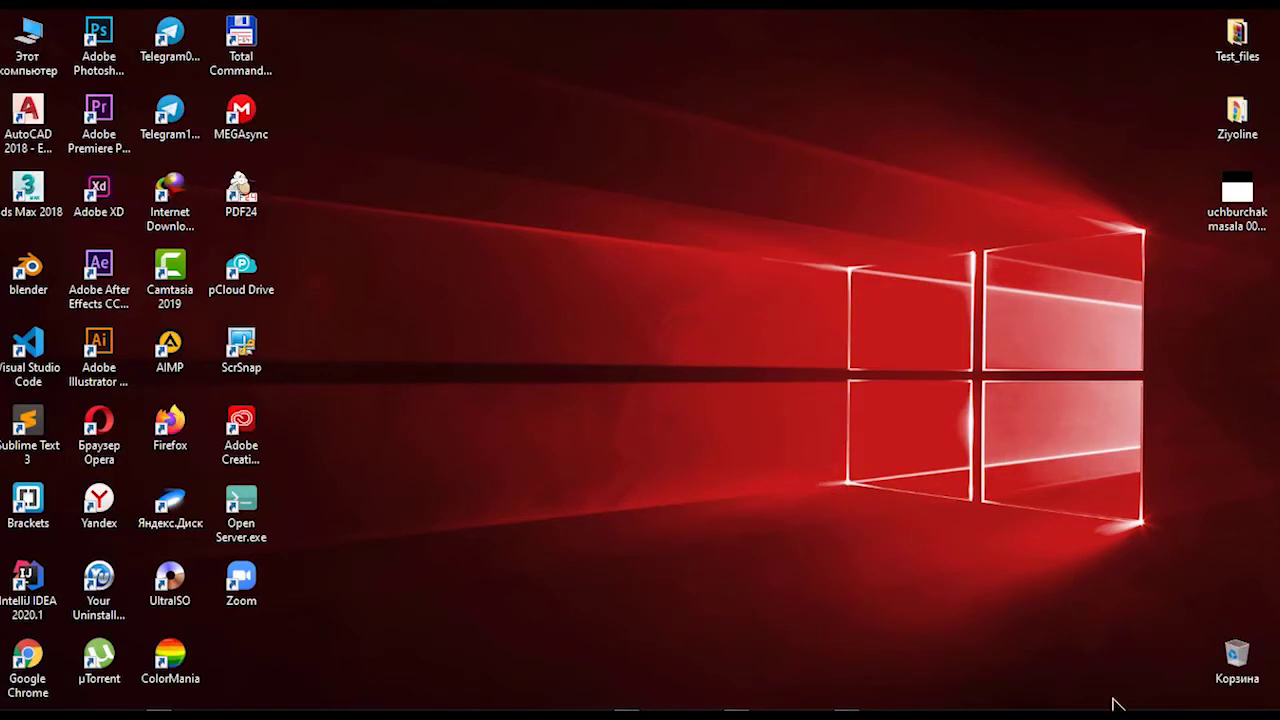
{"action": "left_click", "coordinate": [1085, 716]}
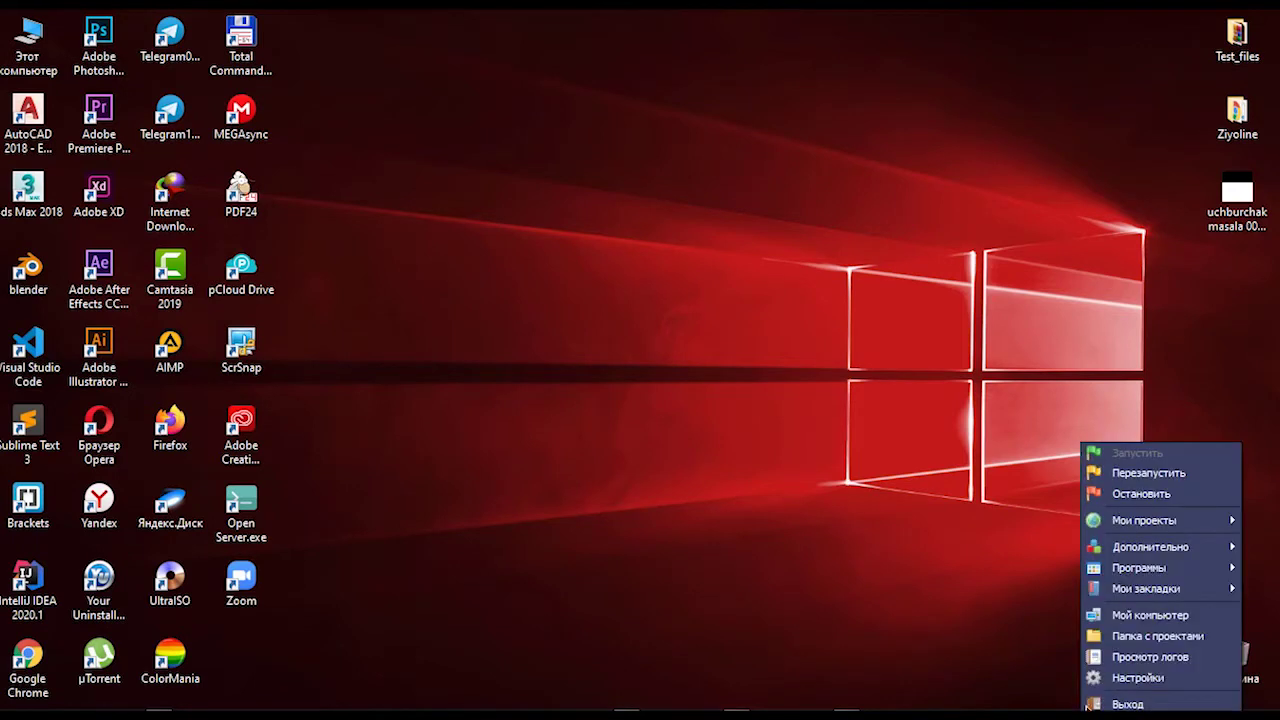
{"action": "mouse_move", "coordinate": [1133, 525]}
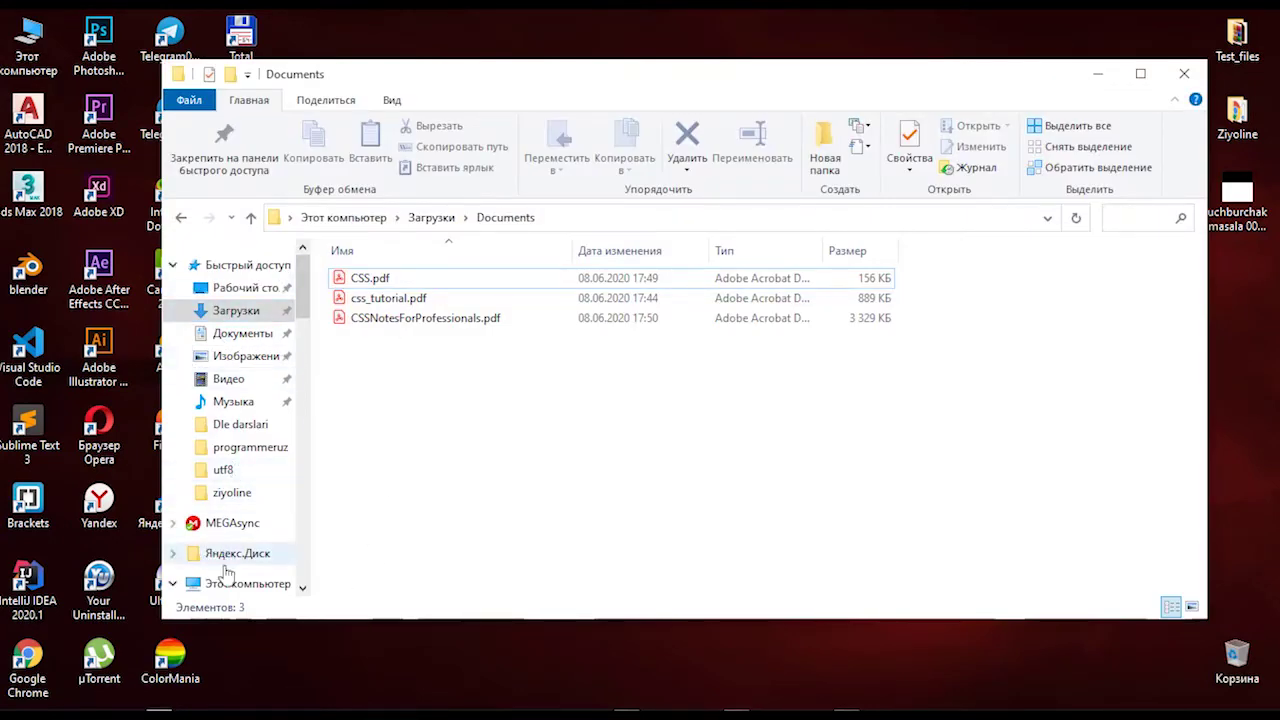
Step: Navigate to D:\#OpenServer\domains\wordpresstest
{"action": "scroll", "coordinate": [228, 568], "scroll_direction": "down", "scroll_amount": 2}
{"action": "left_click", "coordinate": [239, 506]}
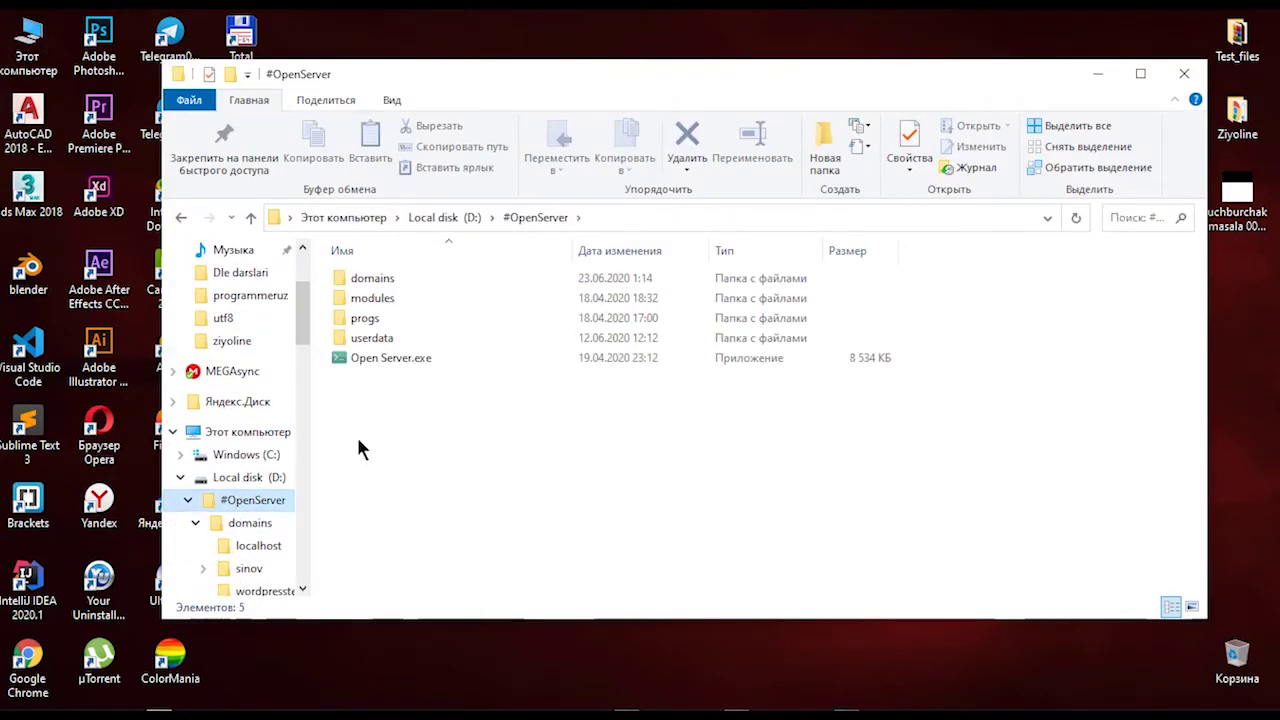
{"action": "left_click", "coordinate": [399, 268]}
{"action": "double_click", "coordinate": [400, 272]}
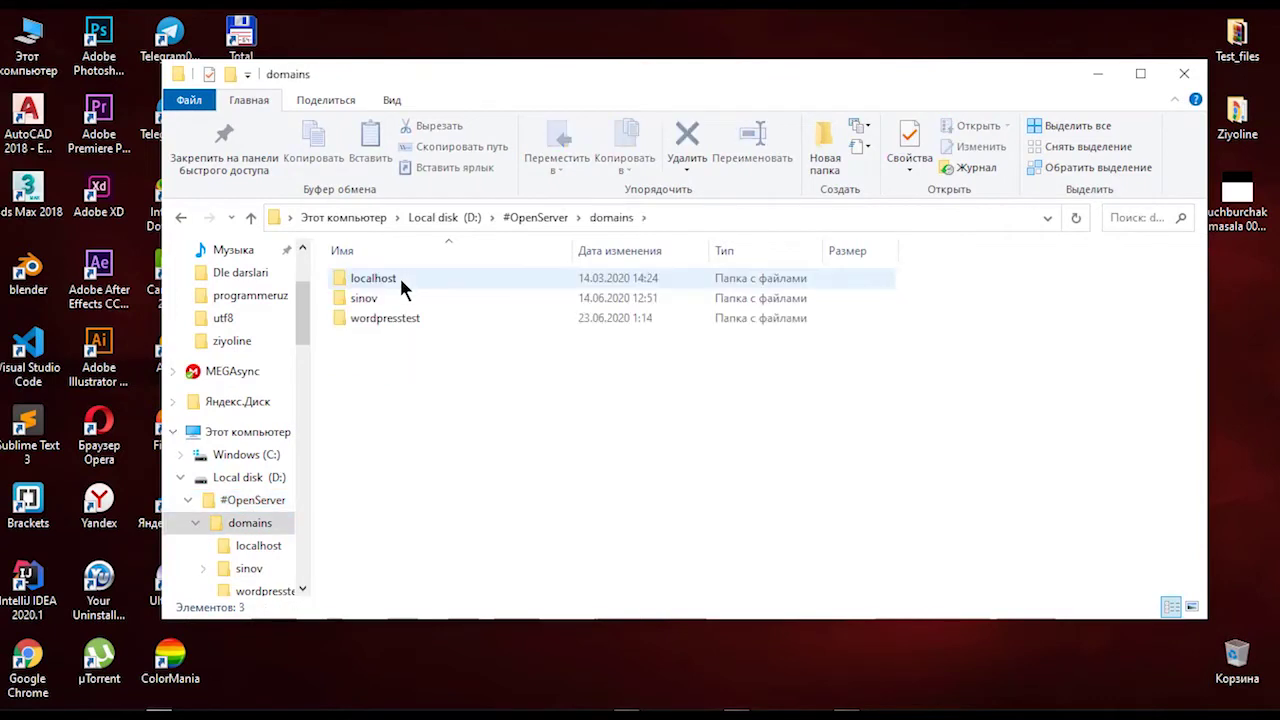
{"action": "double_click", "coordinate": [386, 318]}
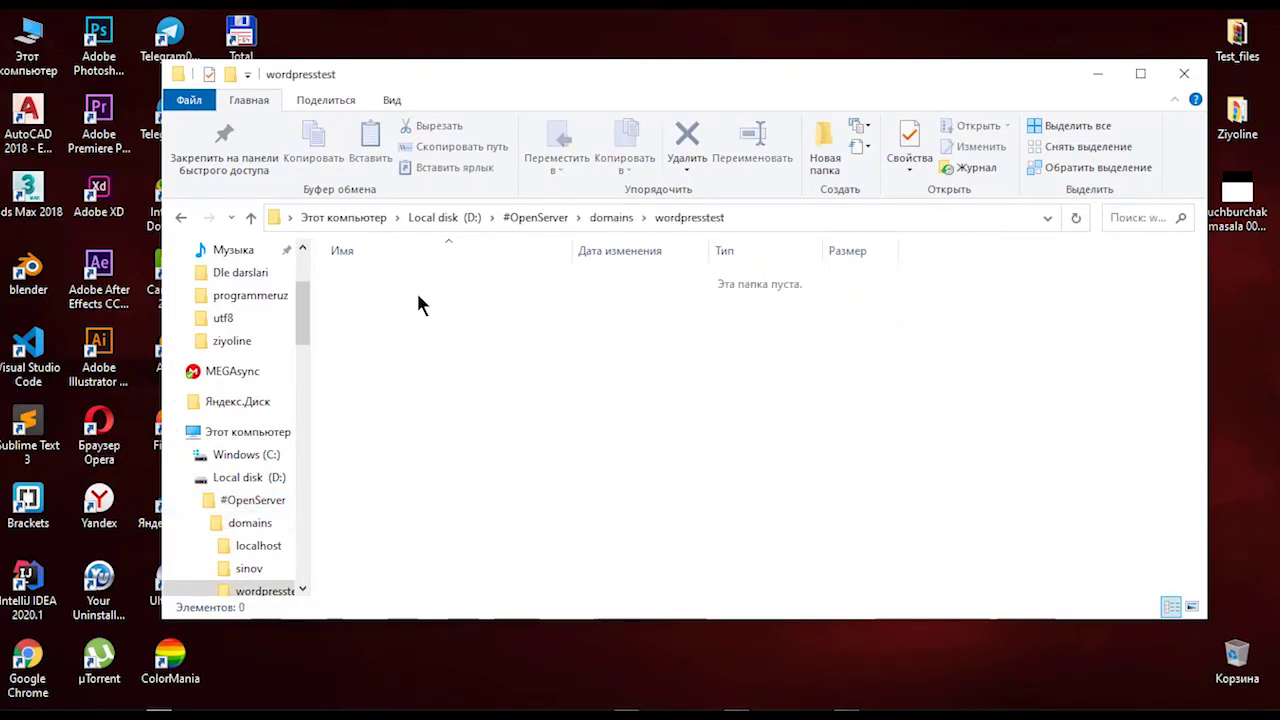
{"action": "scroll", "coordinate": [220, 300], "scroll_direction": "up", "scroll_amount": 3}
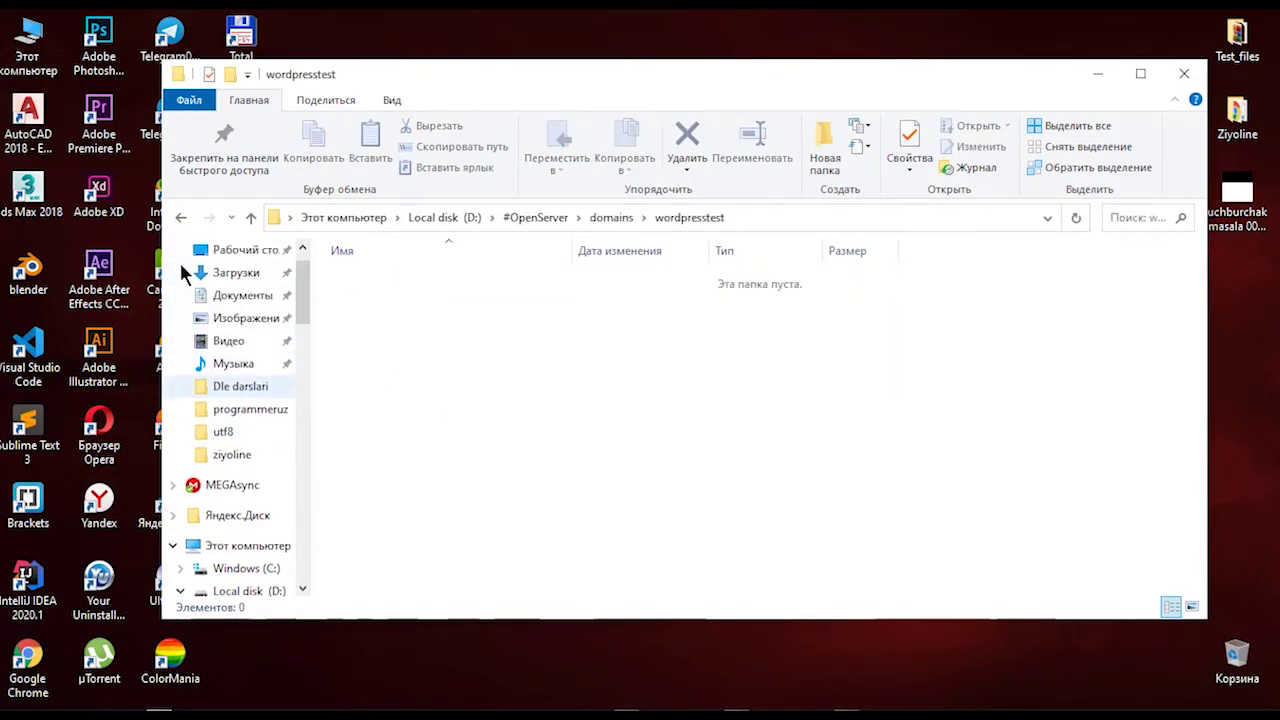
{"action": "scroll", "coordinate": [185, 280], "scroll_direction": "up", "scroll_amount": 2}
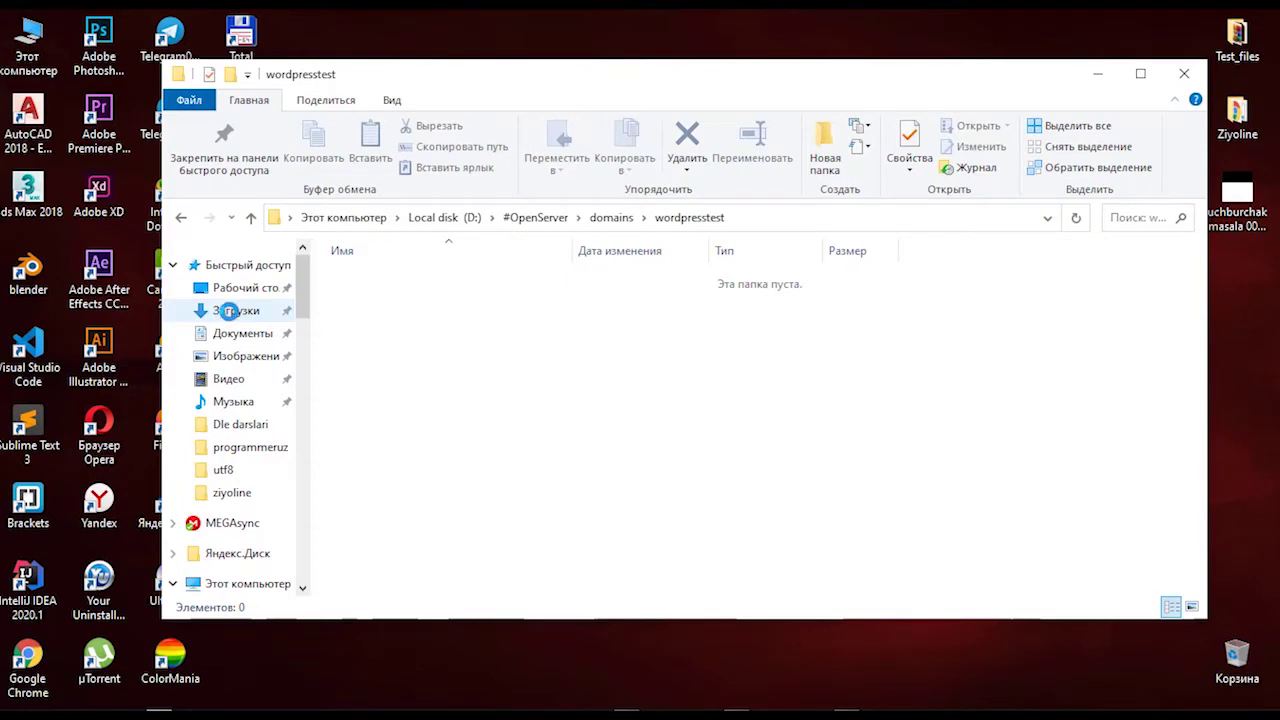
Step: Cut wordpress-5.4.2.zip from Downloads\Compressed and paste it into wordpresstest
{"action": "right_click", "coordinate": [240, 310]}
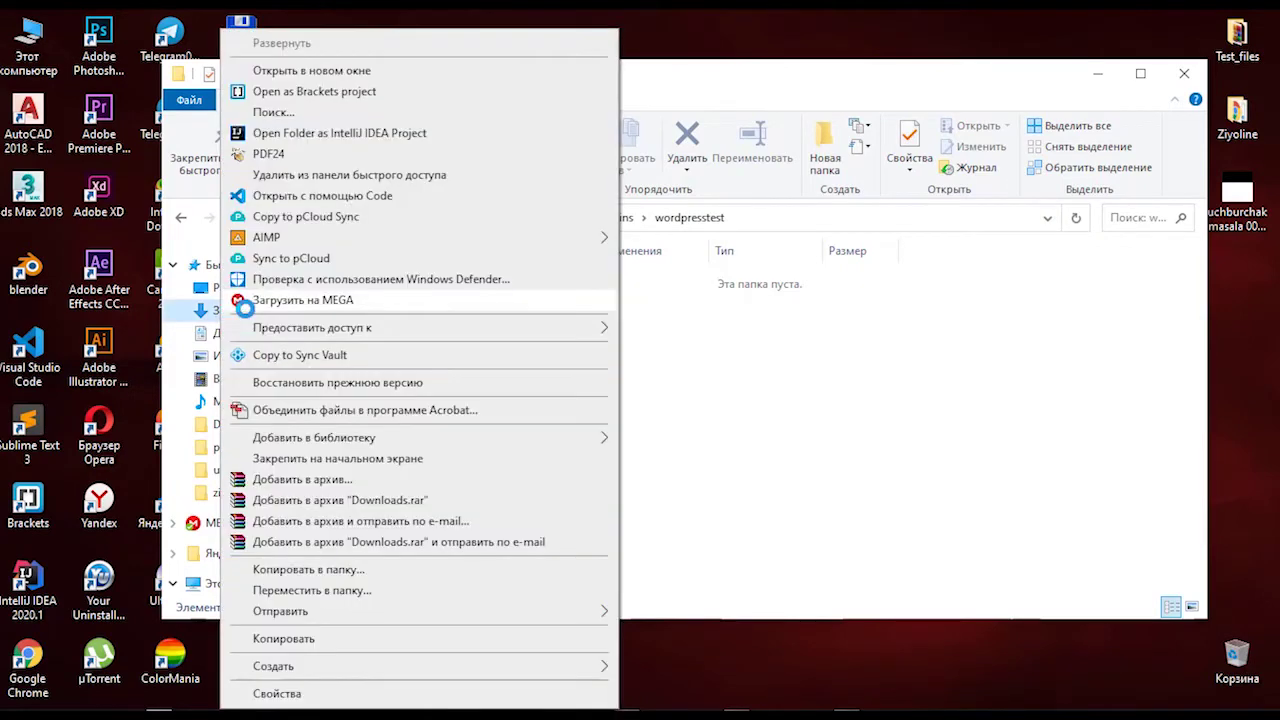
{"action": "left_click", "coordinate": [346, 89]}
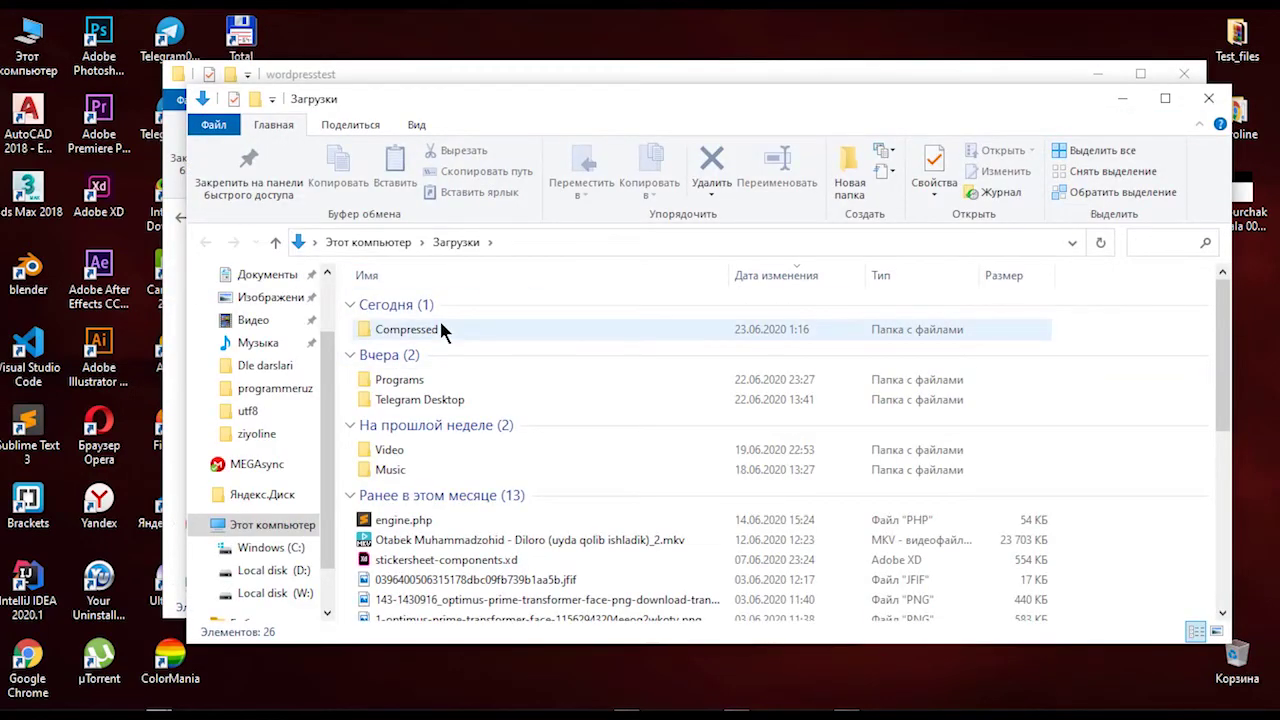
{"action": "double_click", "coordinate": [440, 328]}
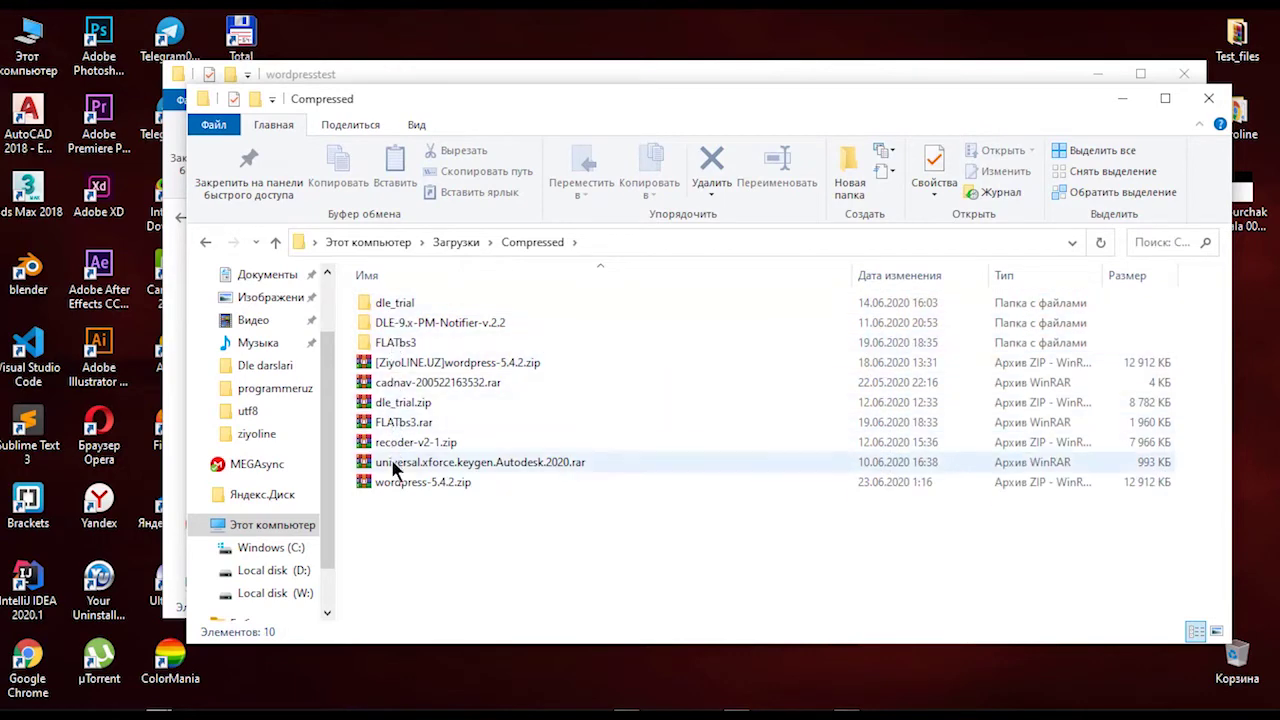
{"action": "left_click", "coordinate": [395, 482]}
{"action": "right_click", "coordinate": [394, 480]}
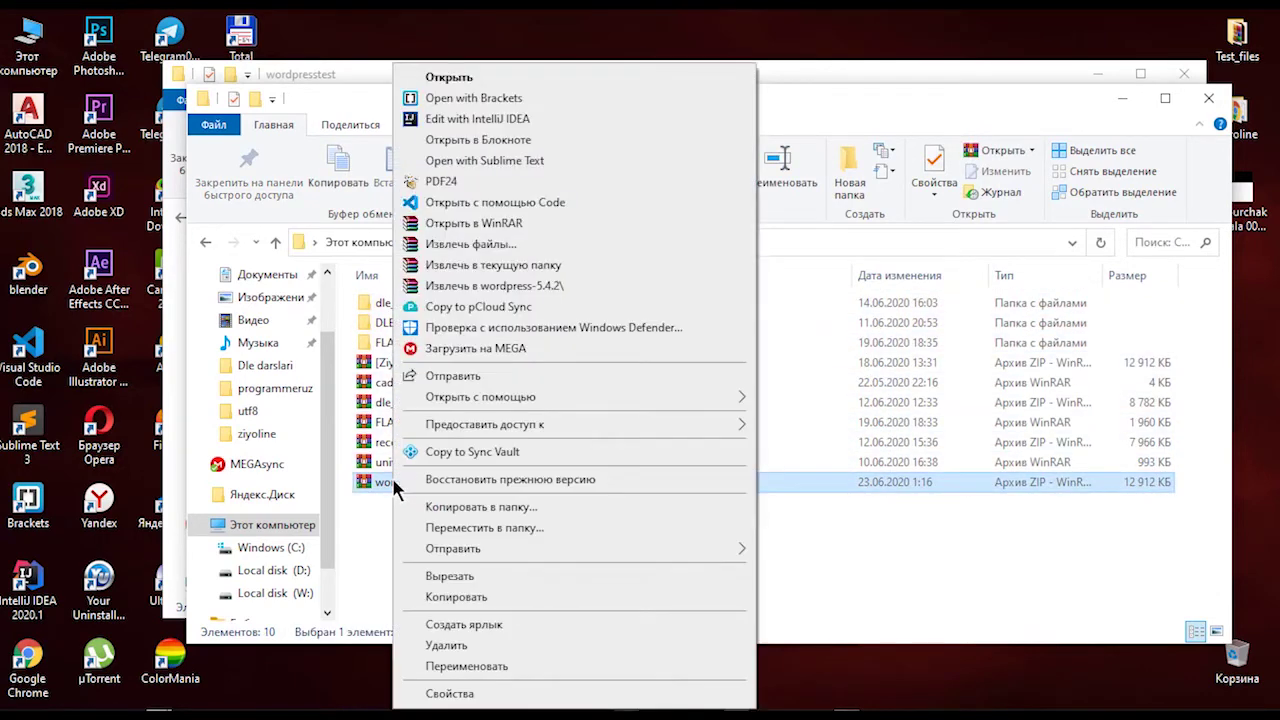
{"action": "left_click", "coordinate": [465, 577]}
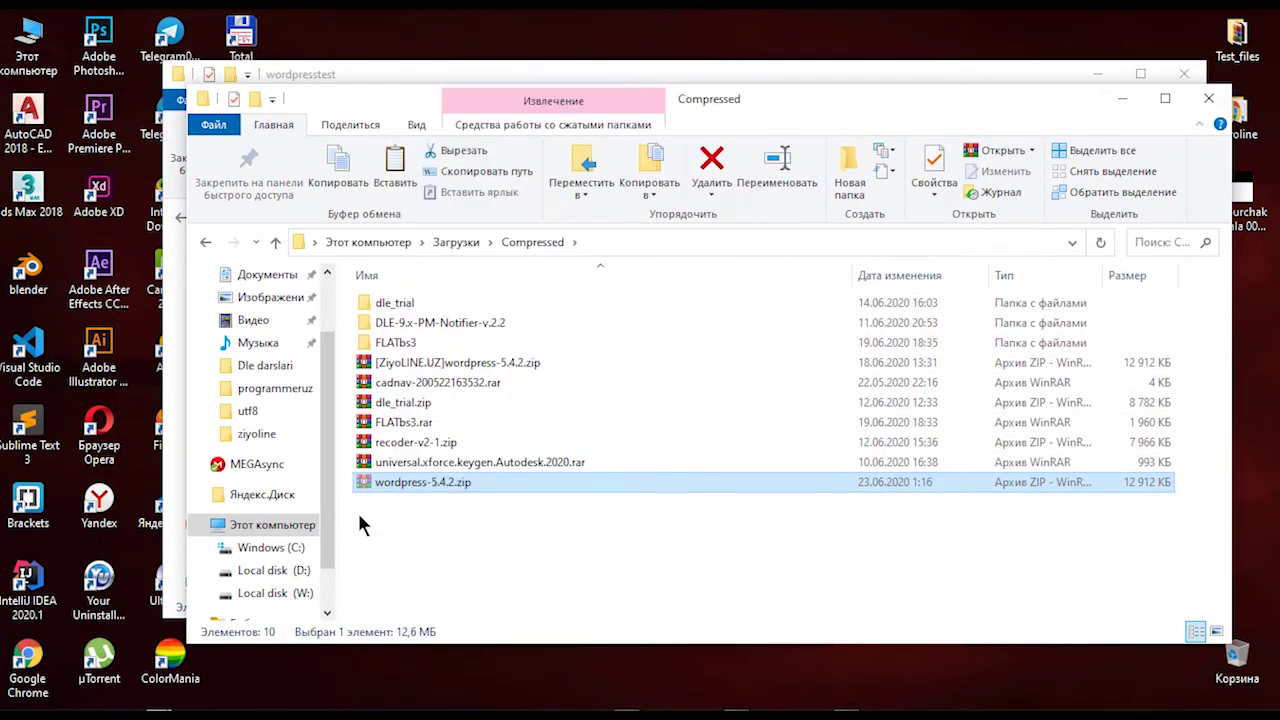
{"action": "left_click", "coordinate": [1122, 98]}
{"action": "right_click", "coordinate": [471, 268]}
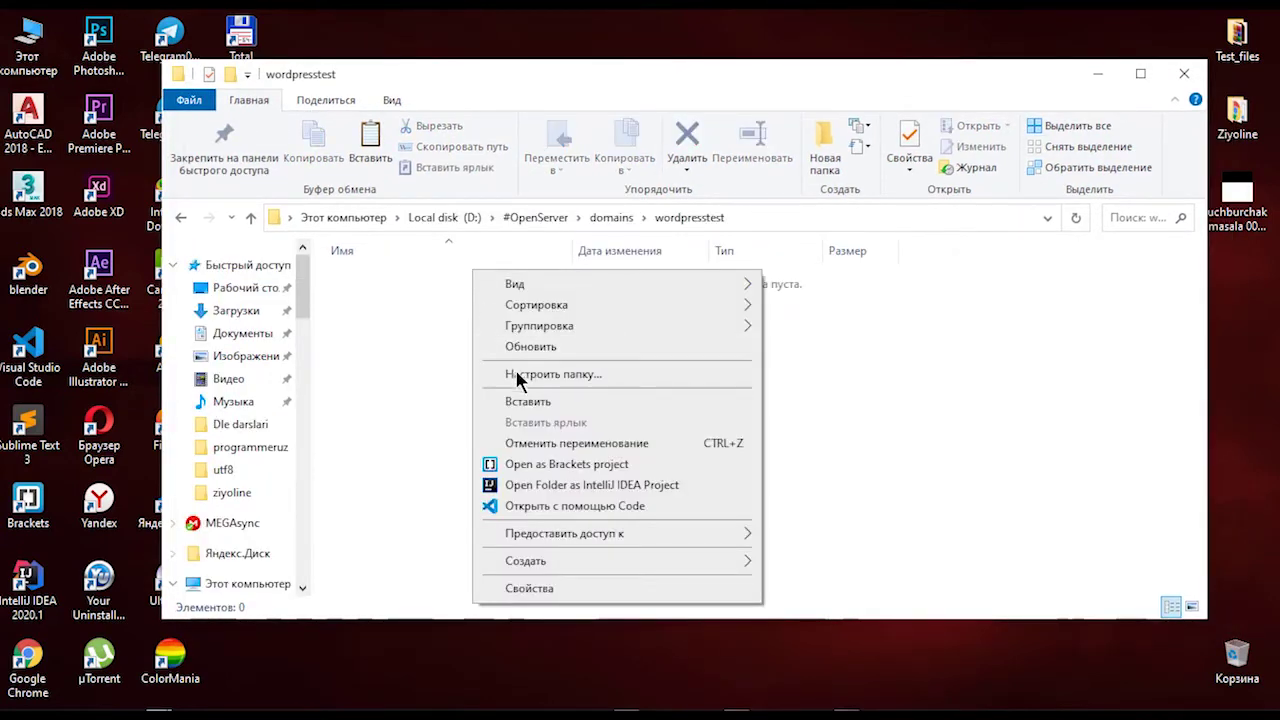
{"action": "left_click", "coordinate": [527, 401]}
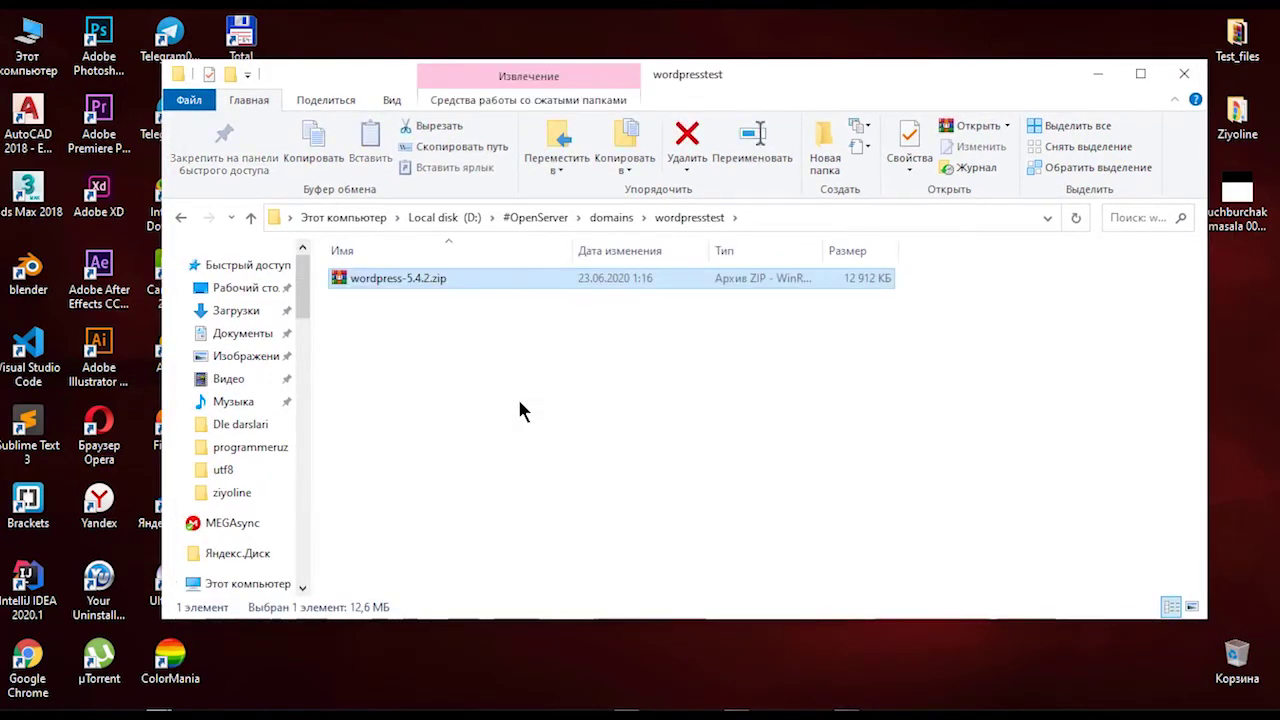
Step: Extract wordpress-5.4.2.zip into the current folder, then delete the zip archive
{"action": "right_click", "coordinate": [428, 284]}
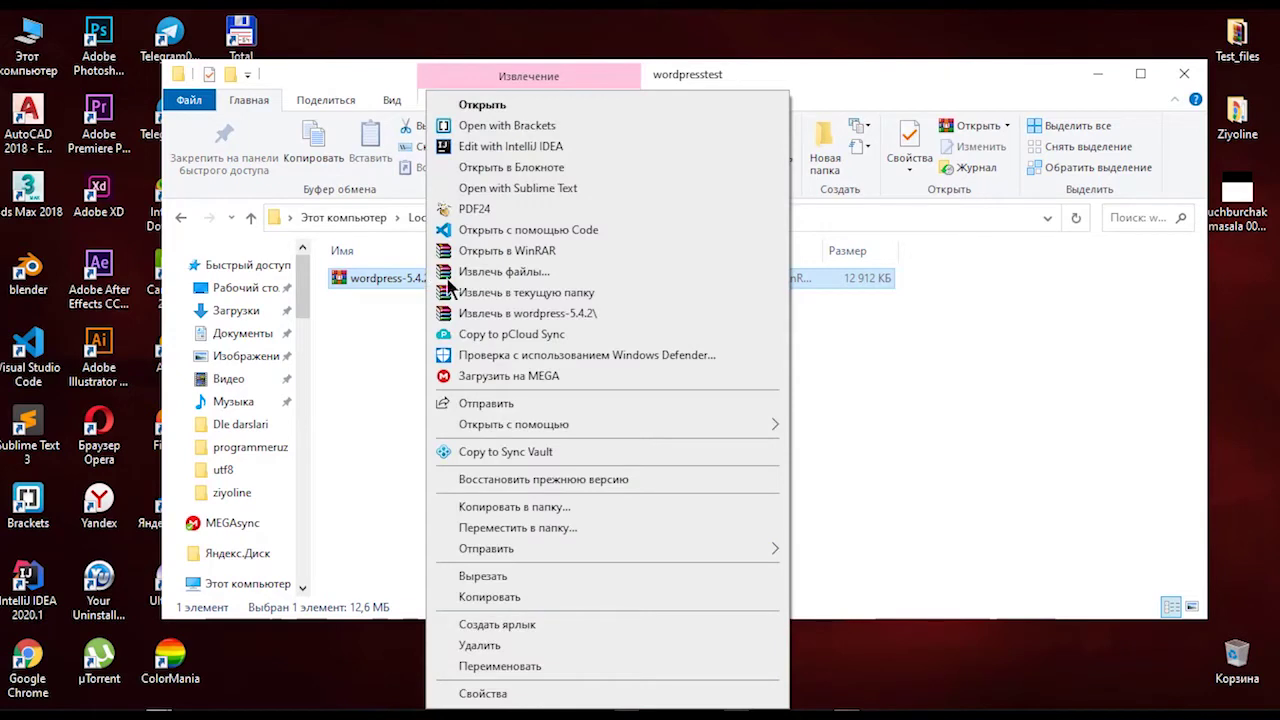
{"action": "left_click", "coordinate": [528, 293]}
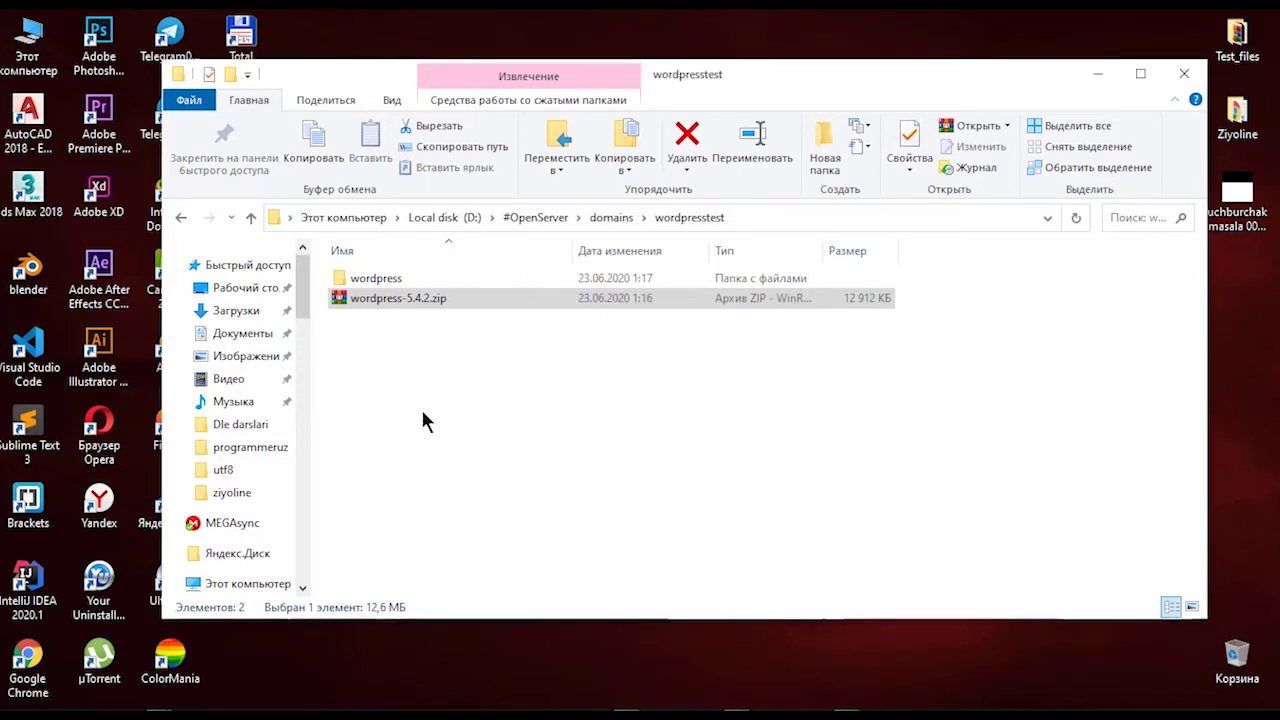
{"action": "left_click", "coordinate": [415, 279]}
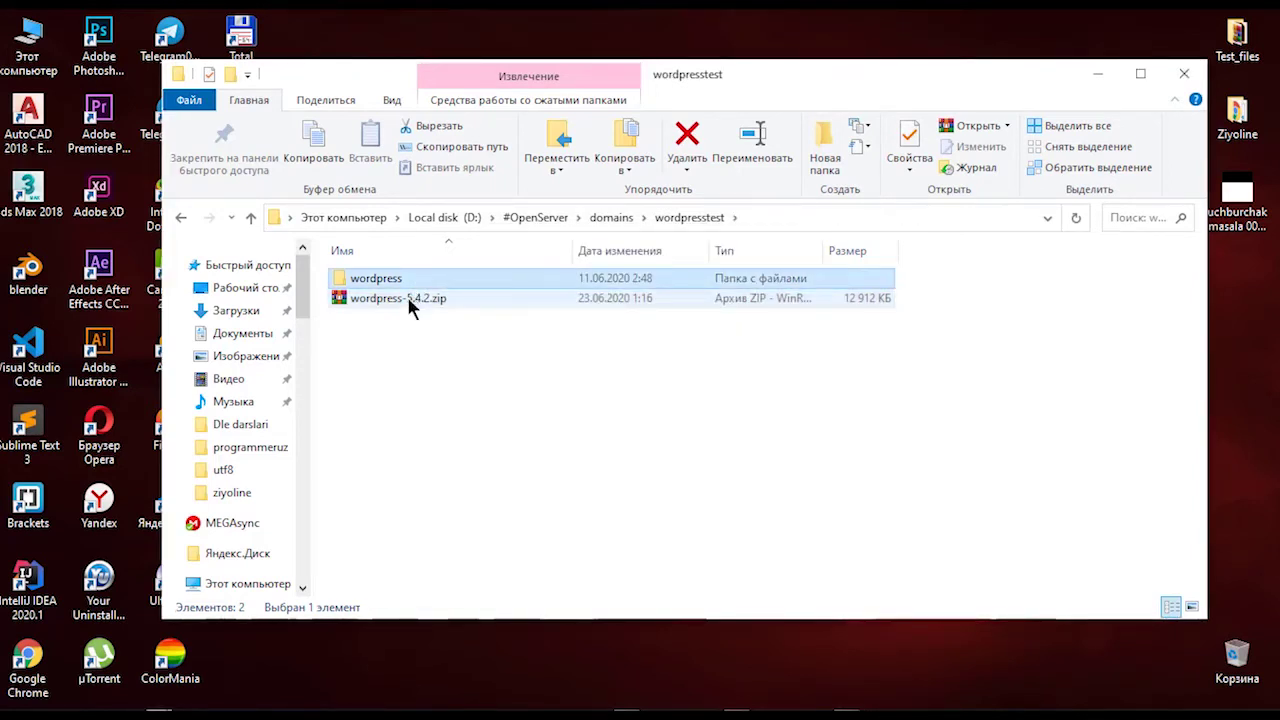
{"action": "left_click", "coordinate": [407, 296]}
{"action": "key", "text": "Delete"}
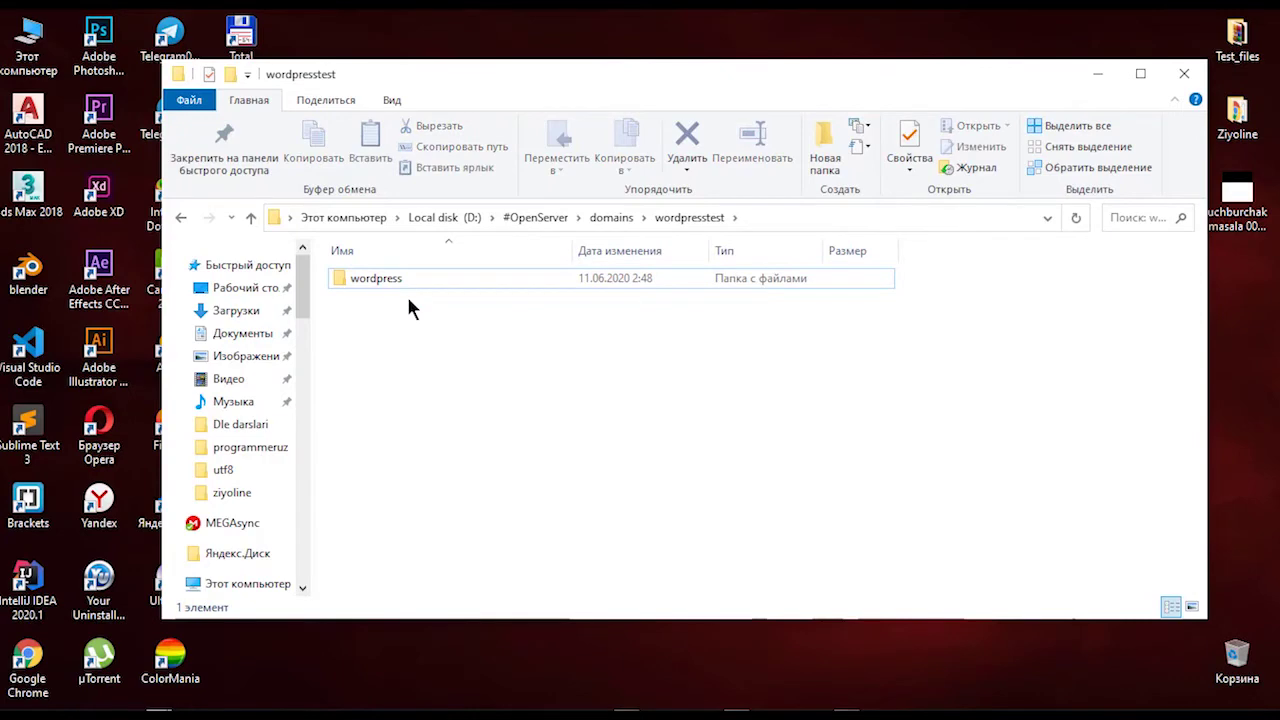
Step: Move all 19 WordPress files from the wordpress subfolder up into wordpresstest
{"action": "double_click", "coordinate": [397, 281]}
{"action": "scroll", "coordinate": [470, 460], "scroll_direction": "down", "scroll_amount": 1}
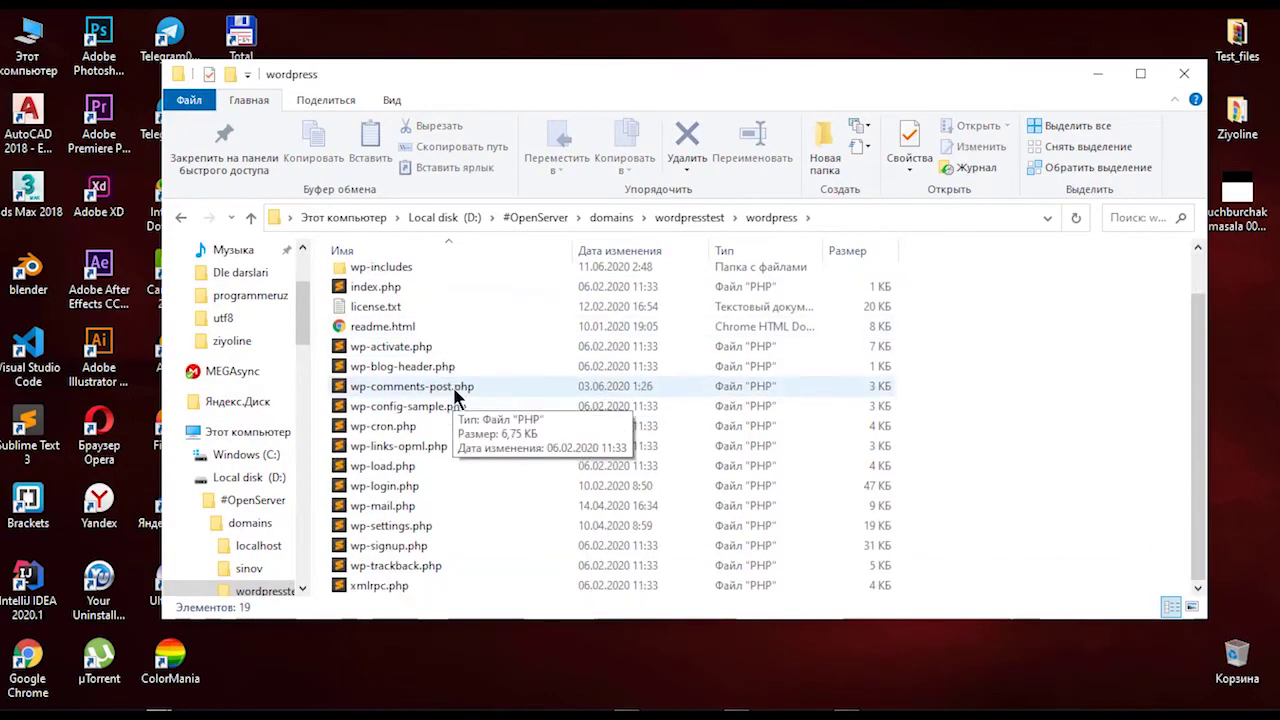
{"action": "scroll", "coordinate": [470, 480], "scroll_direction": "up", "scroll_amount": 1}
{"action": "scroll", "coordinate": [415, 452], "scroll_direction": "down", "scroll_amount": 1}
{"action": "scroll", "coordinate": [421, 460], "scroll_direction": "up", "scroll_amount": 1}
{"action": "key", "text": "ctrl+a"}
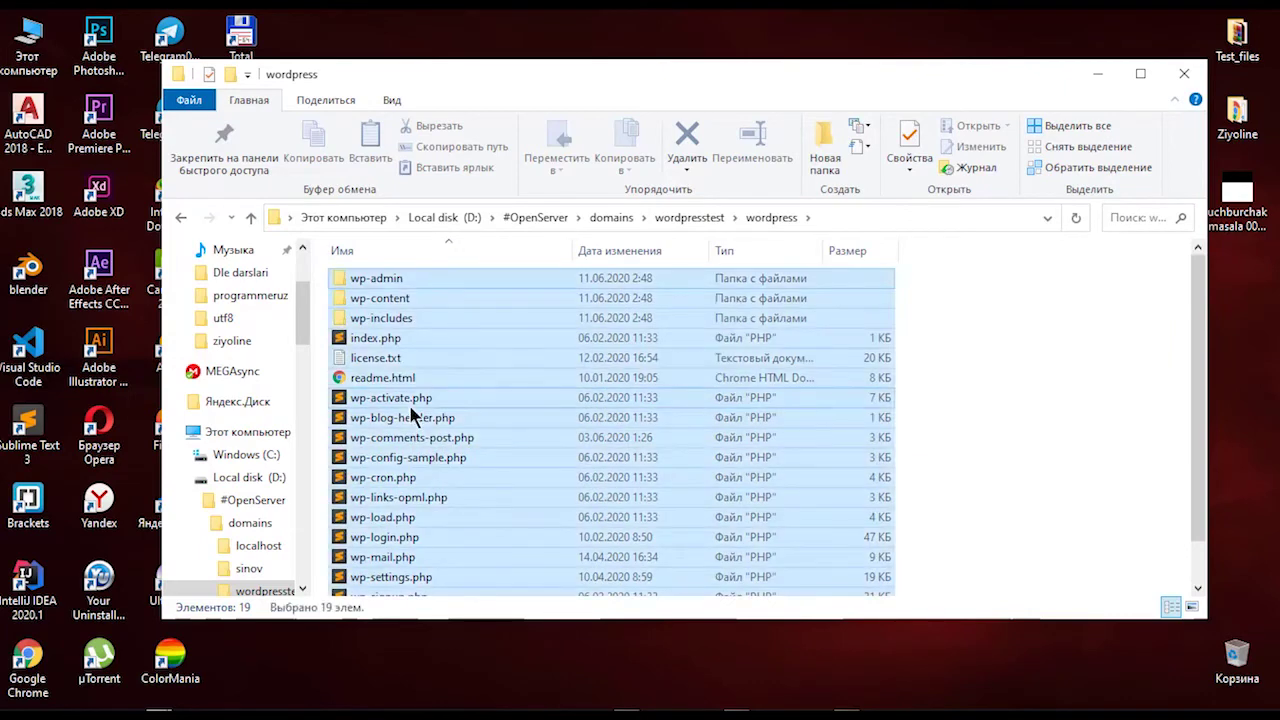
{"action": "left_click_drag", "start_coordinate": [548, 332], "coordinate": [701, 218]}
Step: Permanently delete the empty wordpress folder, refresh wordpresstest, and minimize Explorer
{"action": "left_click", "coordinate": [691, 220]}
{"action": "key", "text": "shift+Delete"}
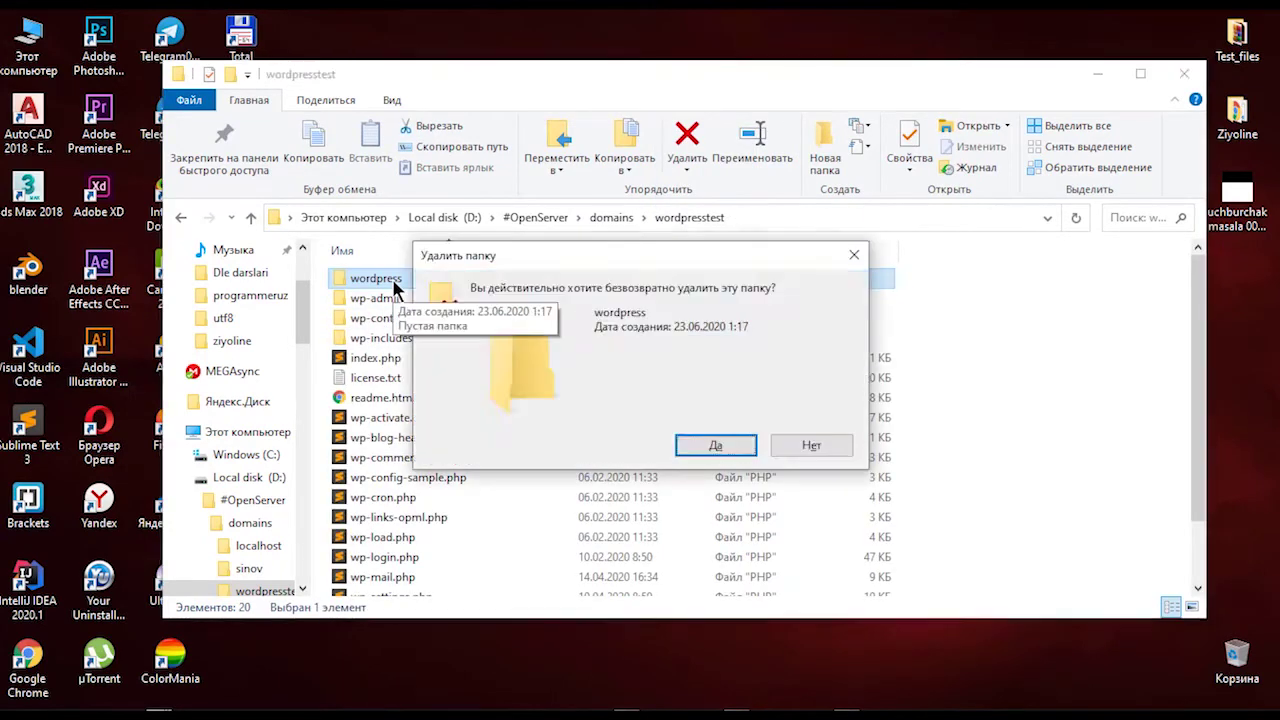
{"action": "key", "text": "Return"}
{"action": "right_click", "coordinate": [990, 336]}
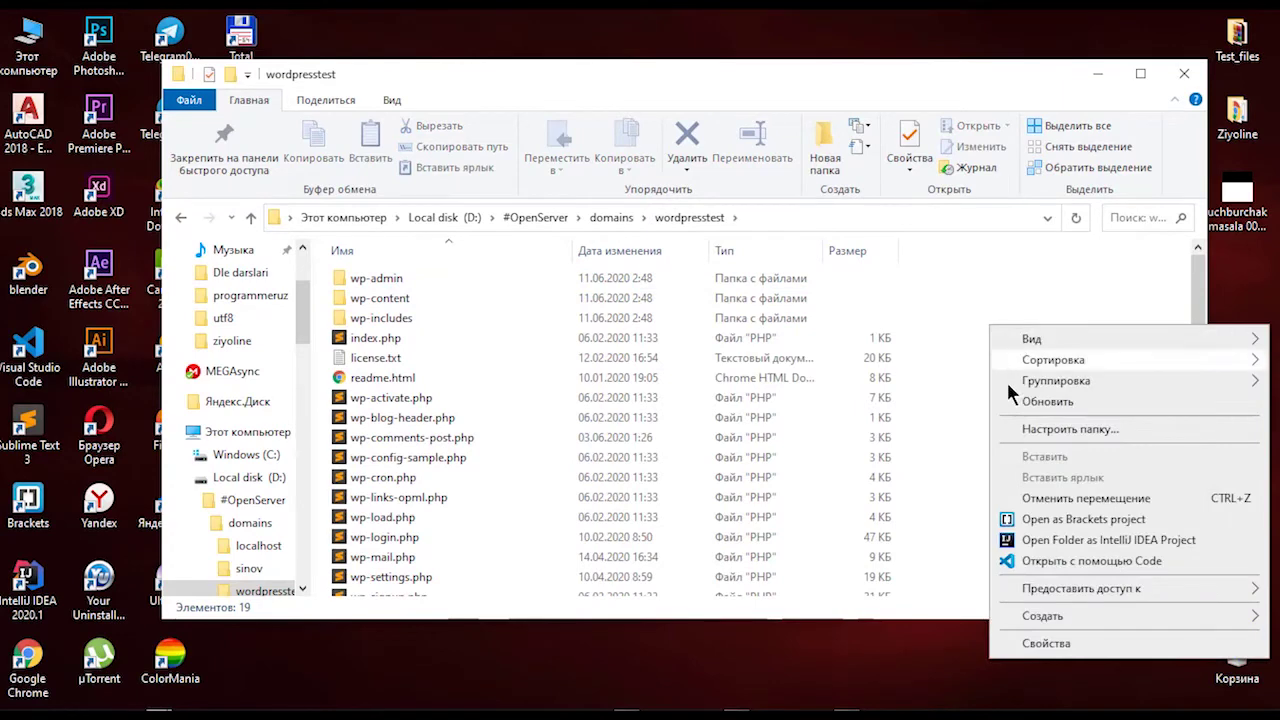
{"action": "left_click", "coordinate": [1019, 400]}
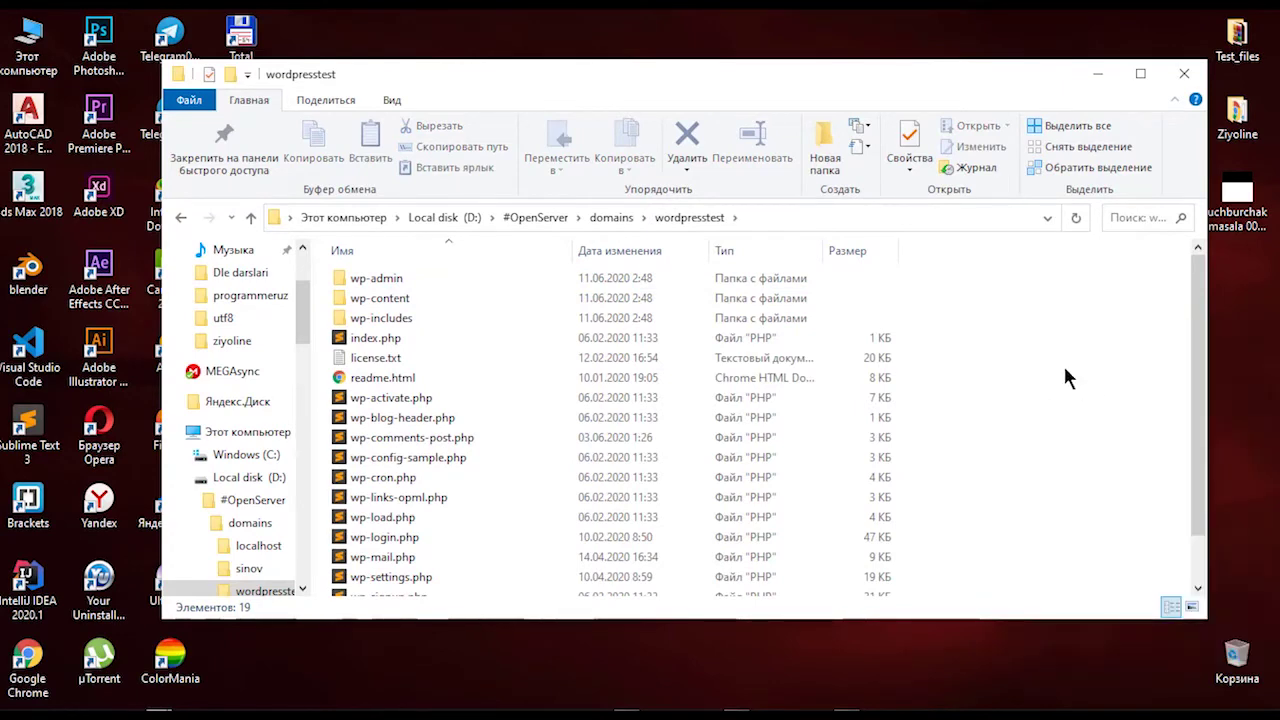
{"action": "left_click", "coordinate": [1095, 70]}
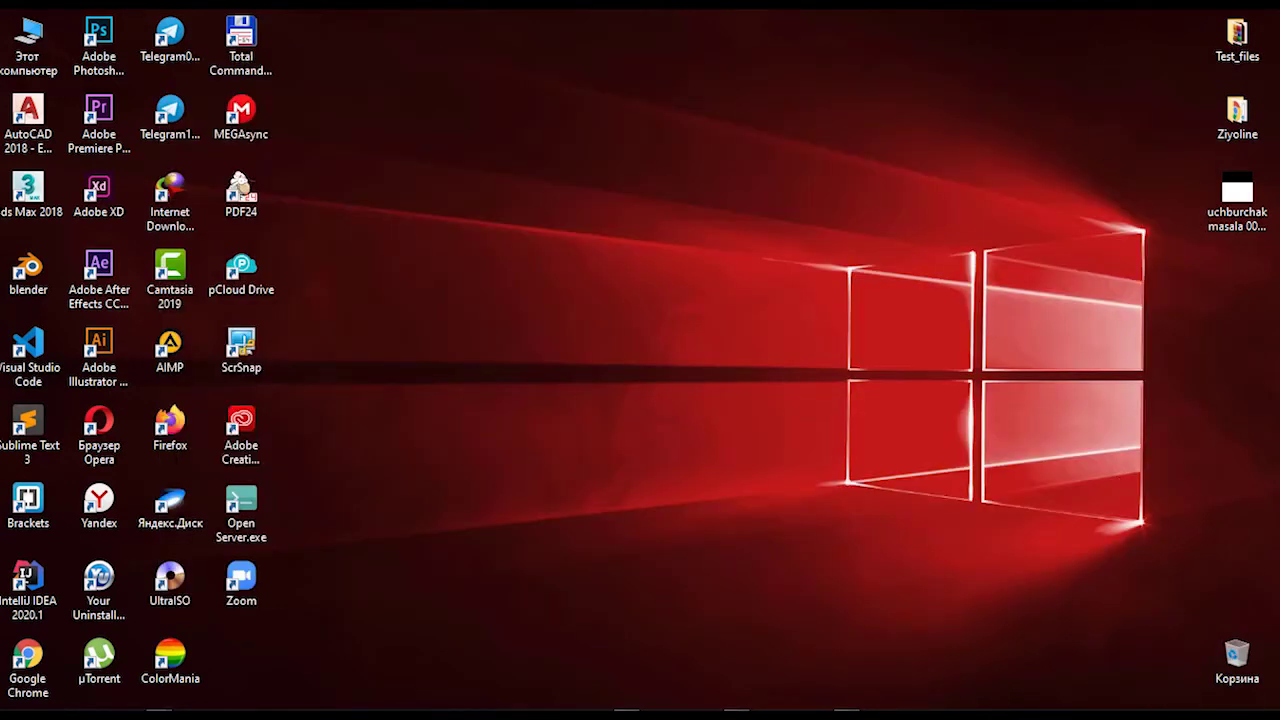
Step: Launch the wordpresstest project in the browser from Open Server's Мои проекты menu
{"action": "left_click", "coordinate": [1085, 716]}
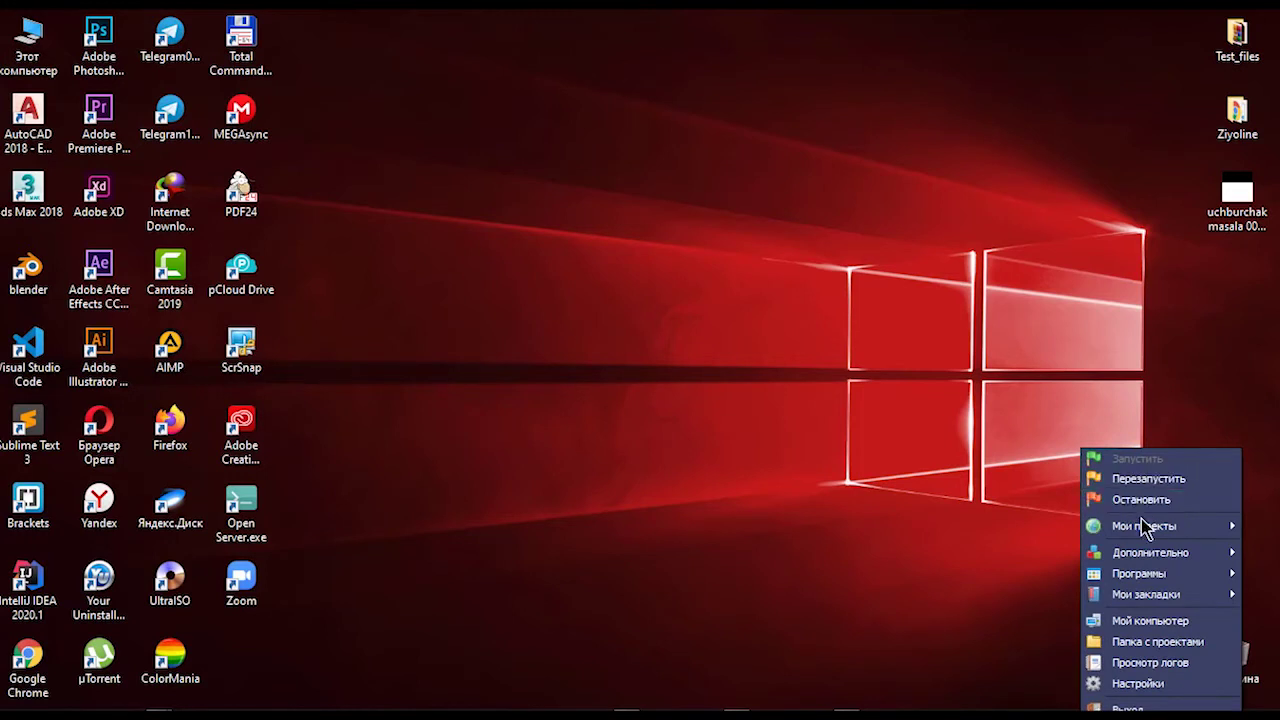
{"action": "mouse_move", "coordinate": [1143, 531]}
{"action": "left_click", "coordinate": [1029, 570]}
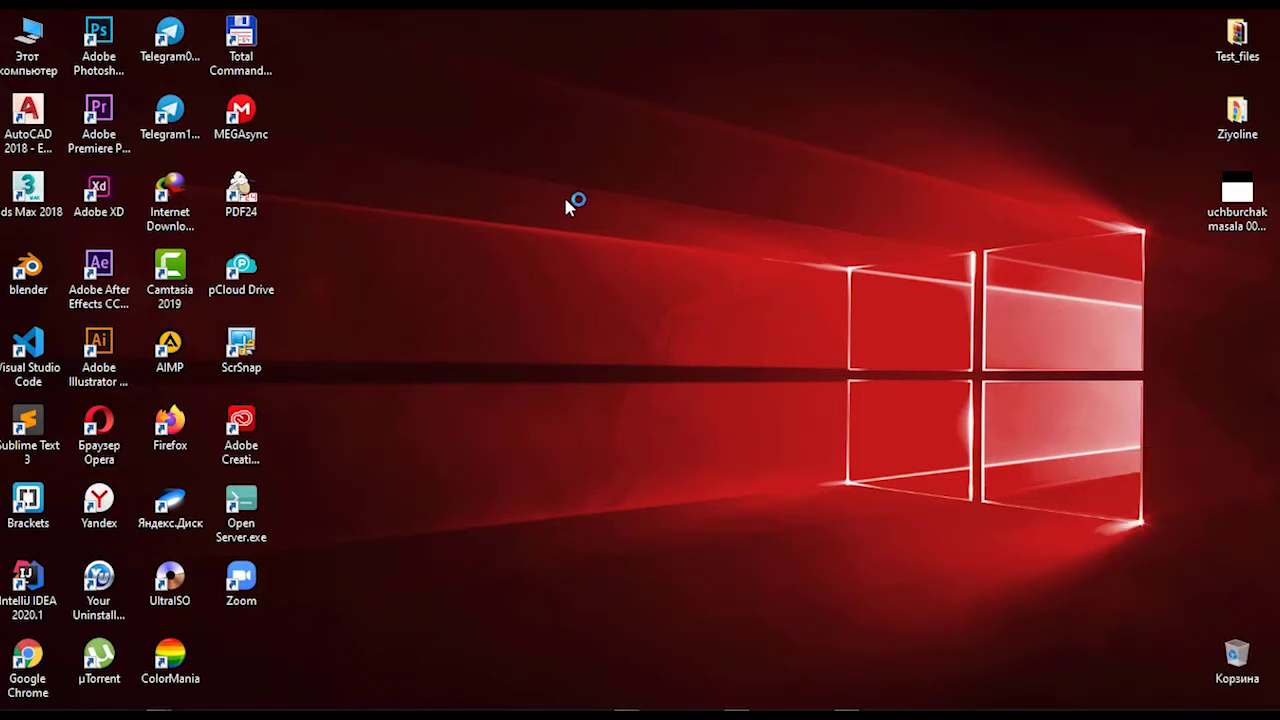
{"action": "right_click", "coordinate": [515, 172]}
{"action": "left_click", "coordinate": [570, 234]}
Step: Dismiss the download prompt and close both old sinov tabs in Opera
{"action": "left_click", "coordinate": [836, 249]}
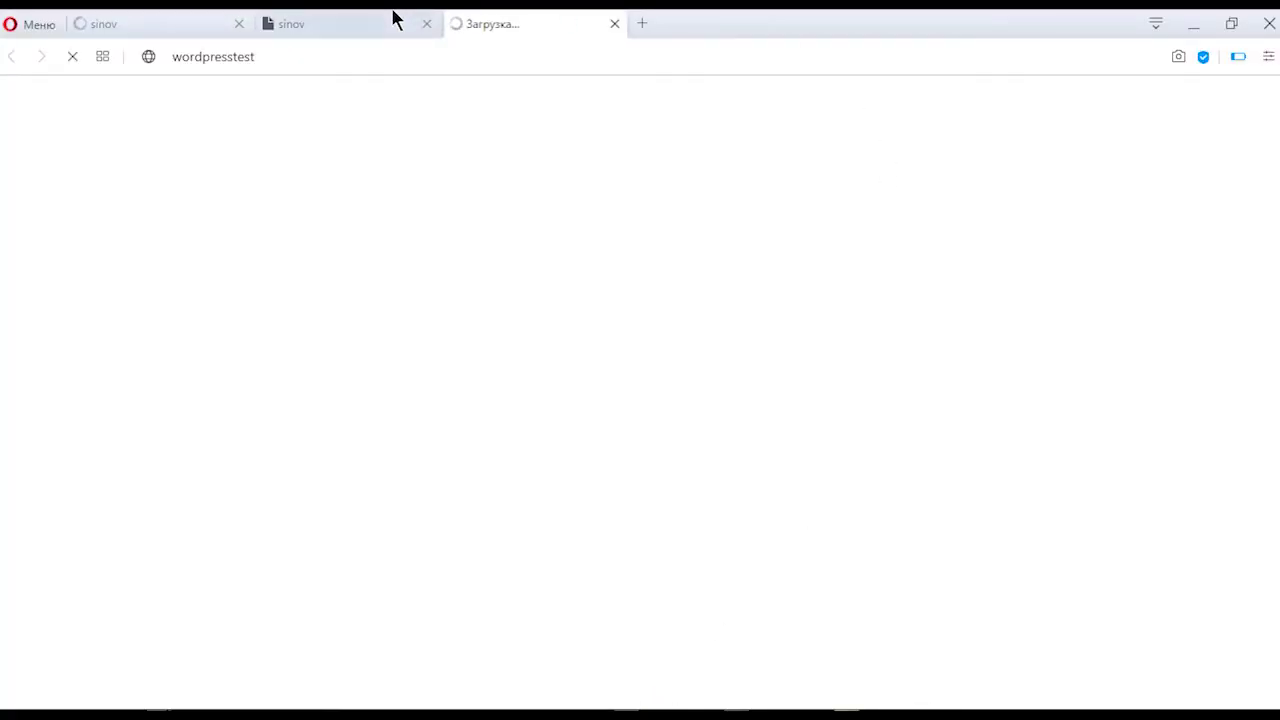
{"action": "left_click", "coordinate": [427, 24]}
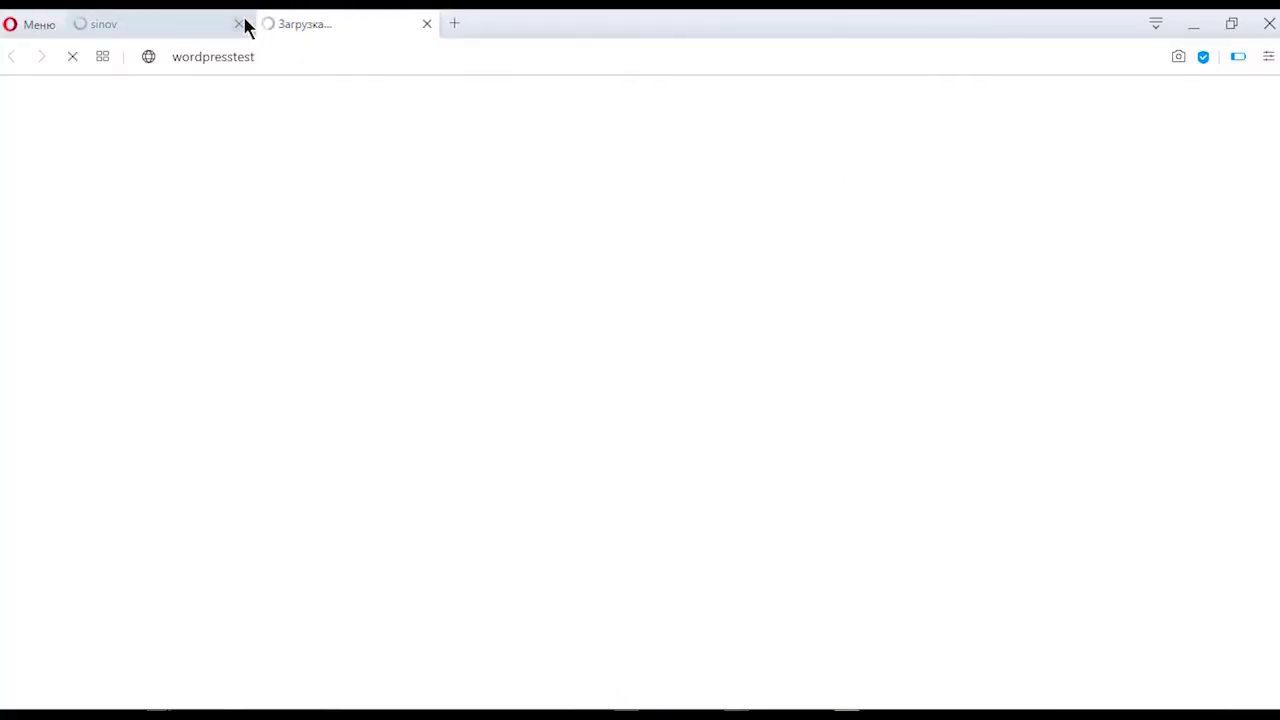
{"action": "left_click", "coordinate": [237, 29]}
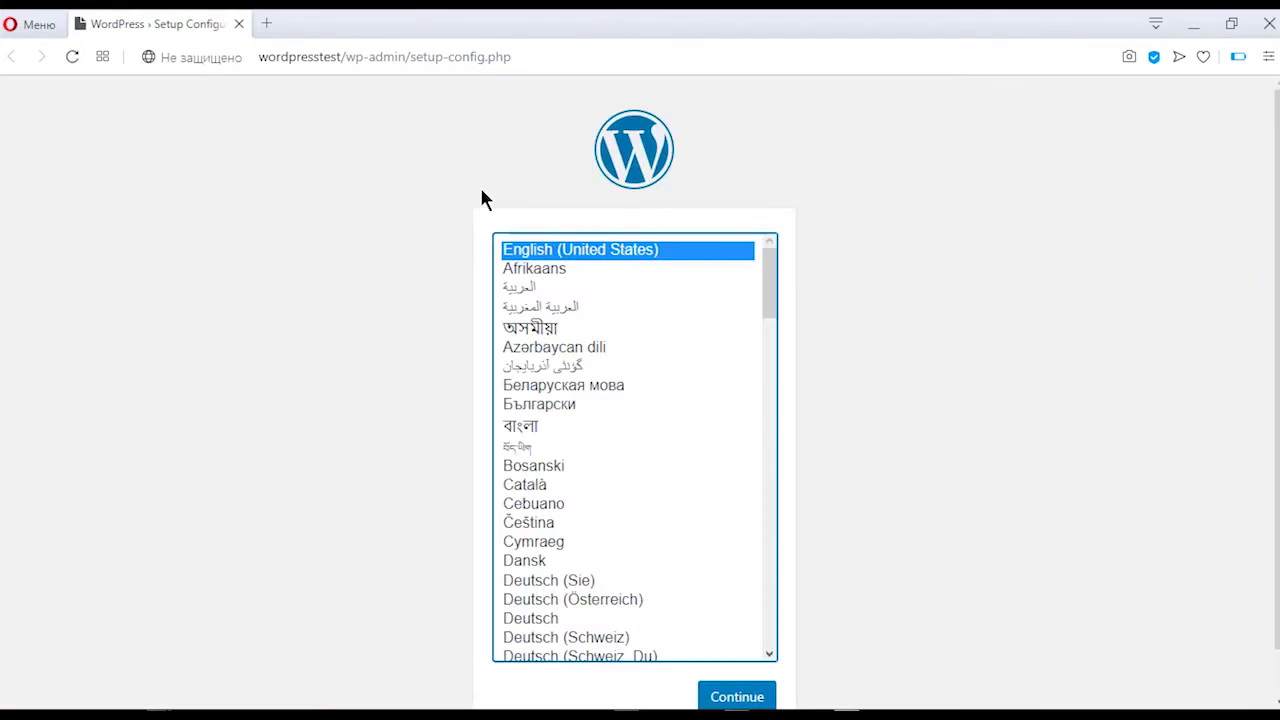
Step: Pick O'zbekcha from the installer's language list and continue with Davom etish
{"action": "scroll", "coordinate": [612, 406], "scroll_direction": "down", "scroll_amount": 10}
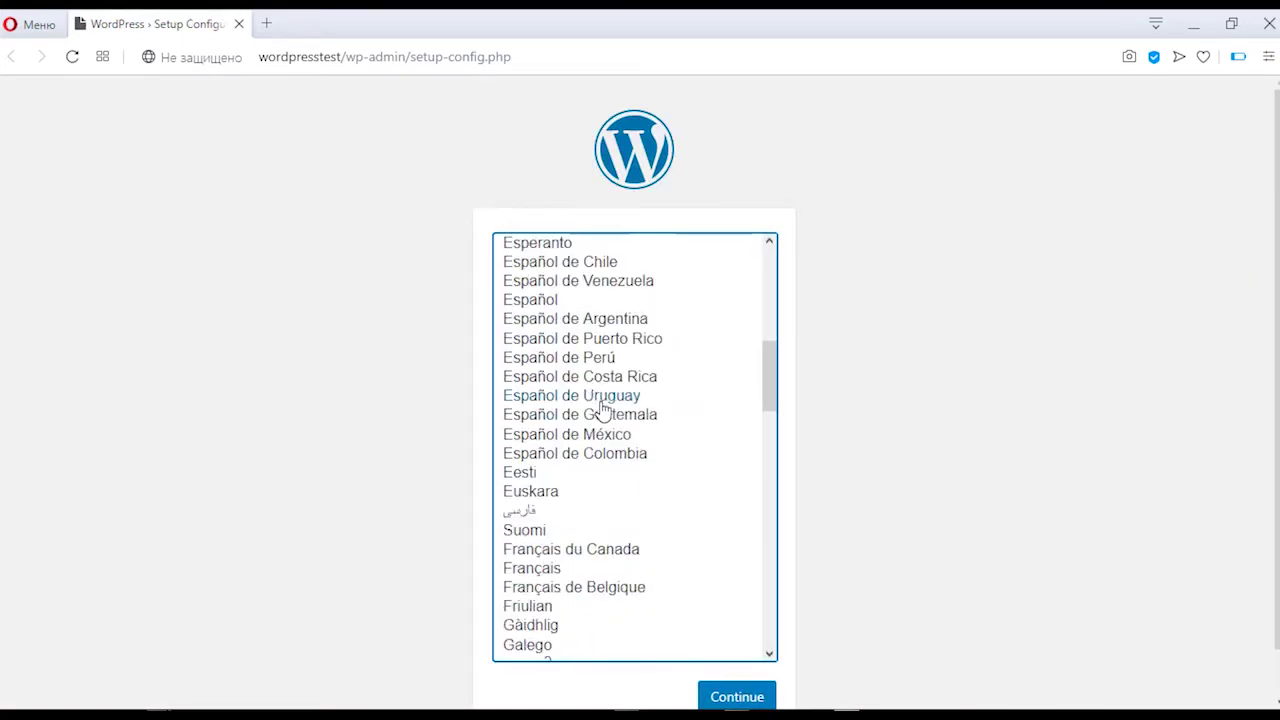
{"action": "scroll", "coordinate": [617, 434], "scroll_direction": "down", "scroll_amount": 10}
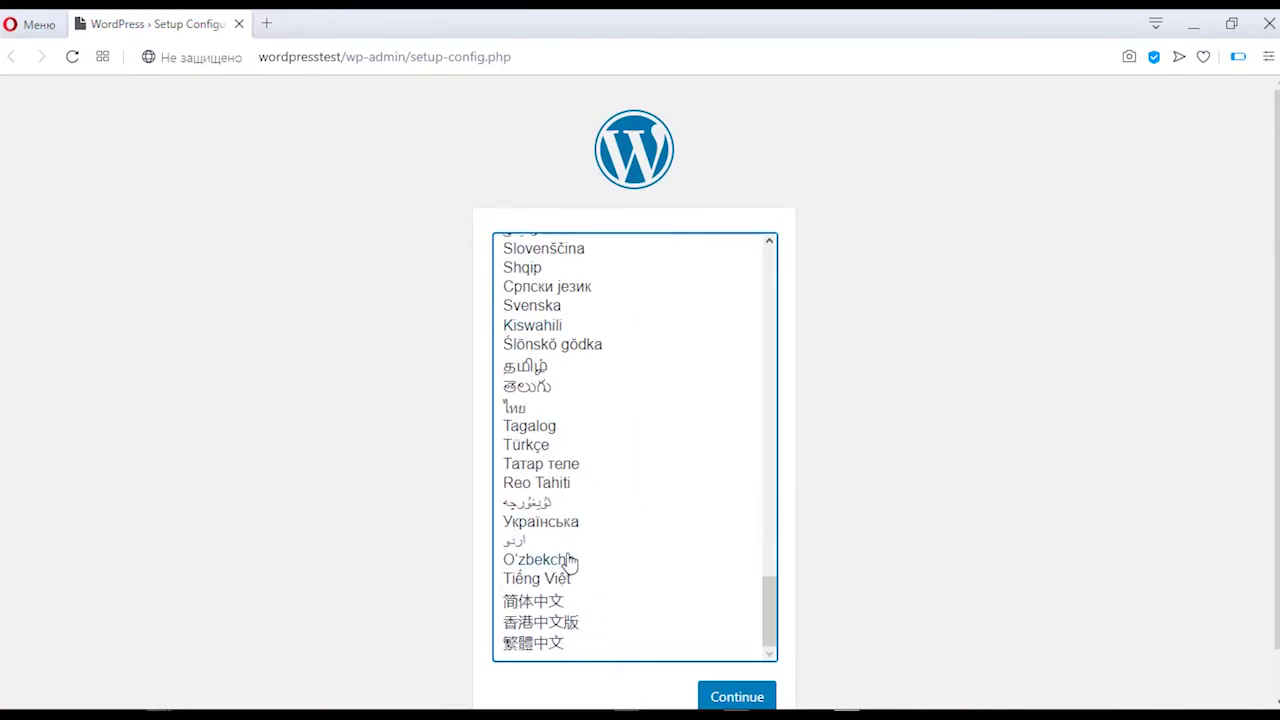
{"action": "scroll", "coordinate": [573, 545], "scroll_direction": "down", "scroll_amount": 1}
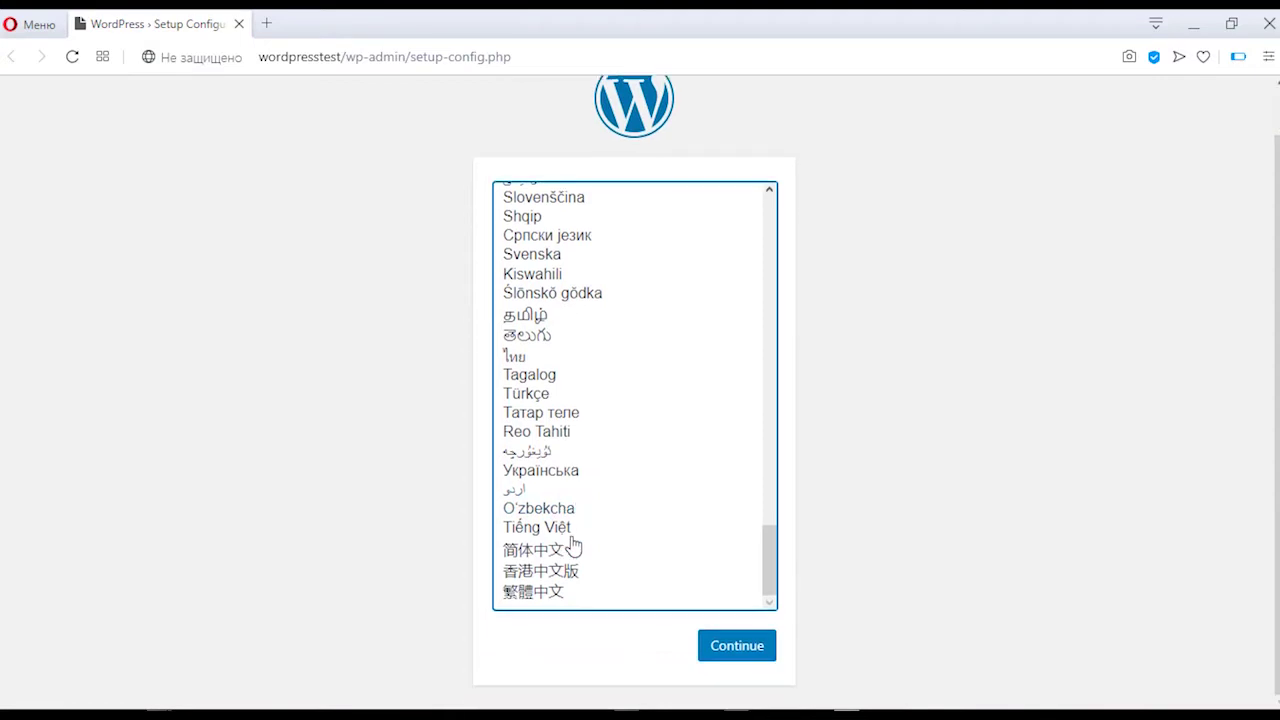
{"action": "scroll", "coordinate": [573, 540], "scroll_direction": "up", "scroll_amount": 2}
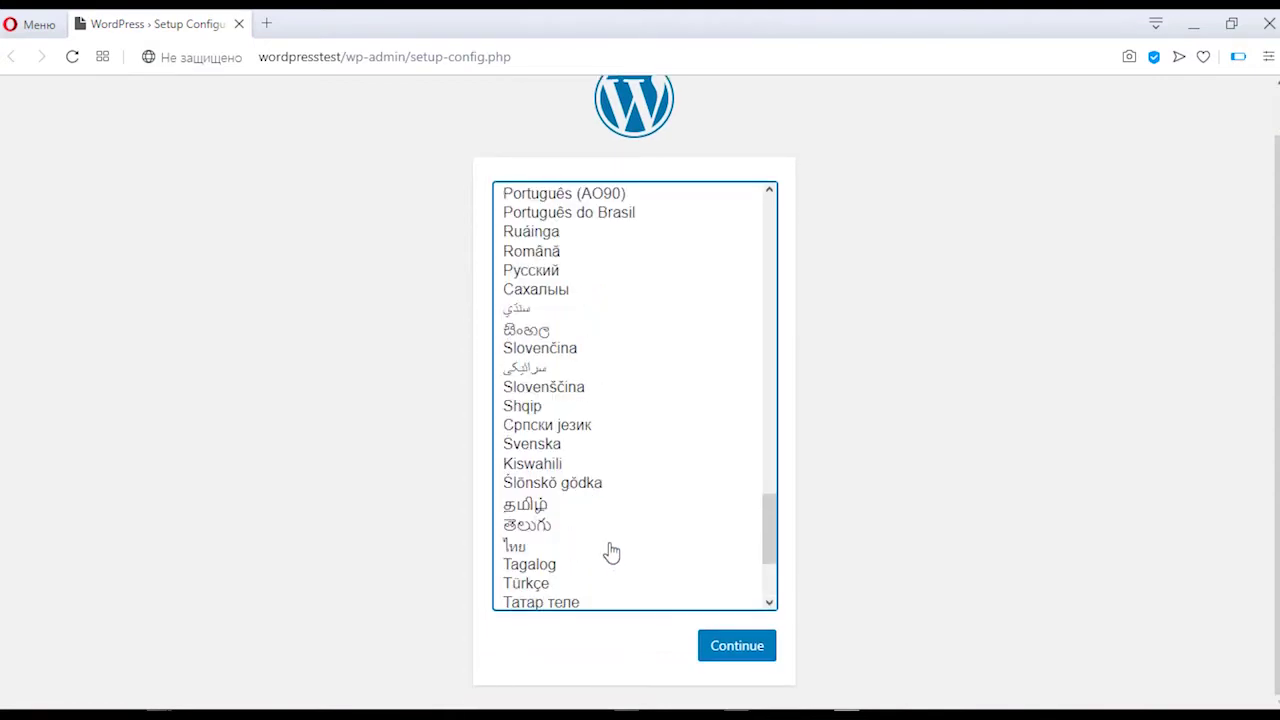
{"action": "scroll", "coordinate": [558, 285], "scroll_direction": "down", "scroll_amount": 2}
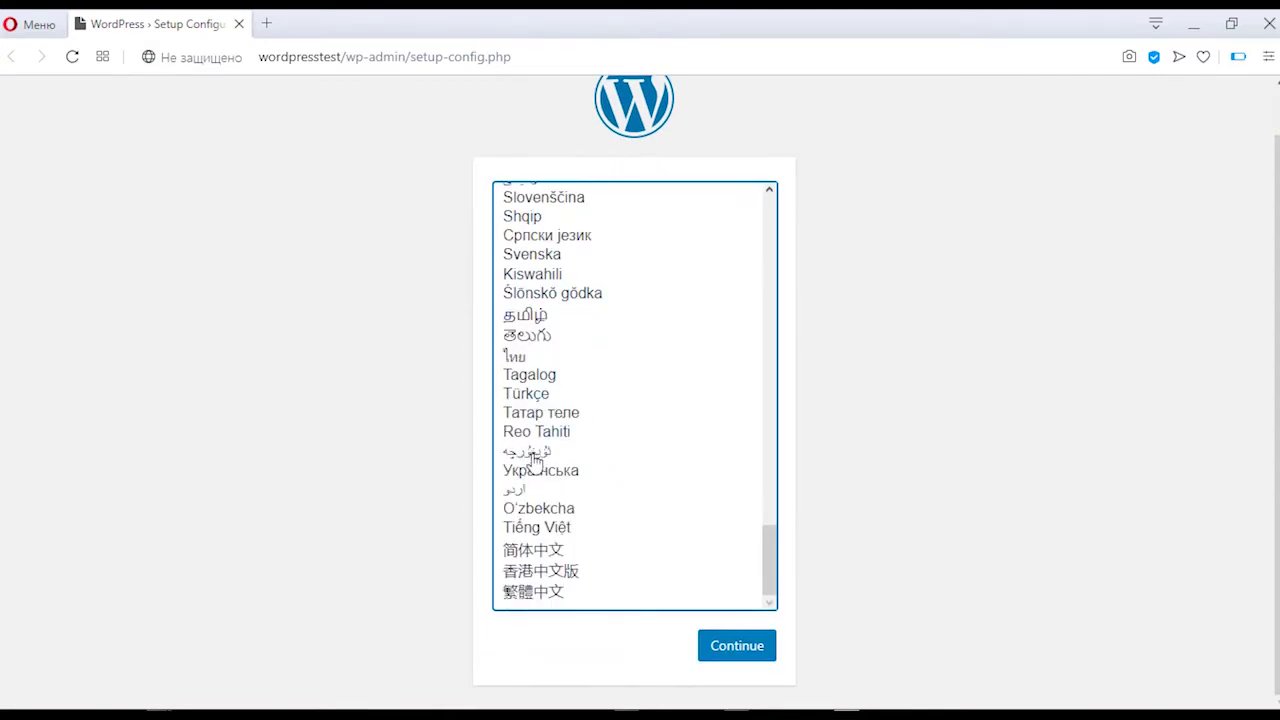
{"action": "left_click", "coordinate": [568, 509]}
{"action": "left_click", "coordinate": [715, 642]}
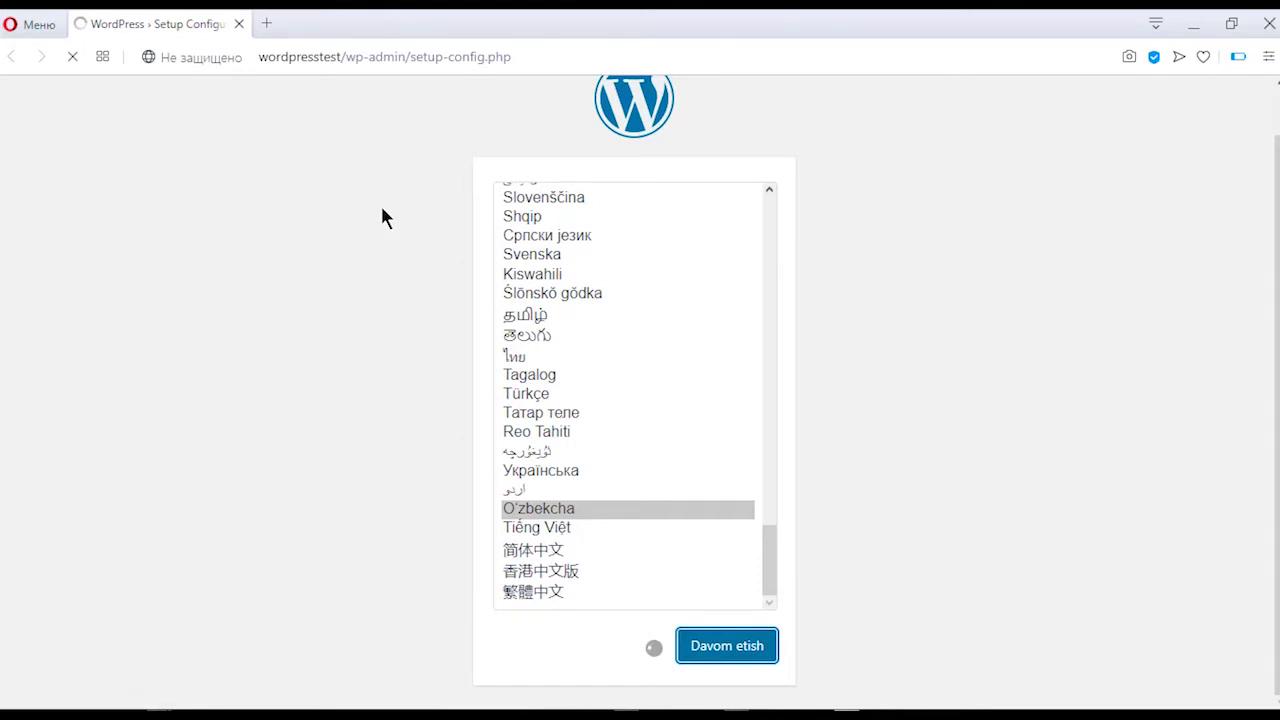
{"action": "scroll", "coordinate": [600, 314], "scroll_direction": "up", "scroll_amount": 8}
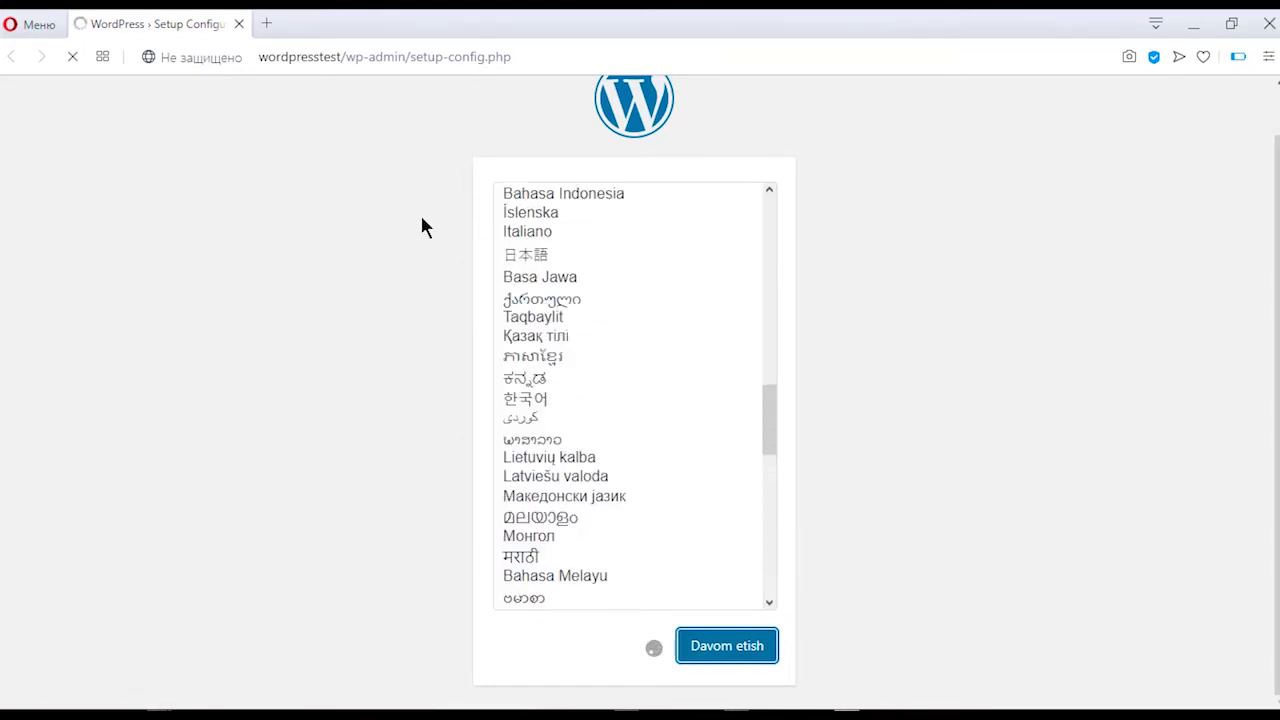
{"action": "scroll", "coordinate": [421, 227], "scroll_direction": "up", "scroll_amount": 1}
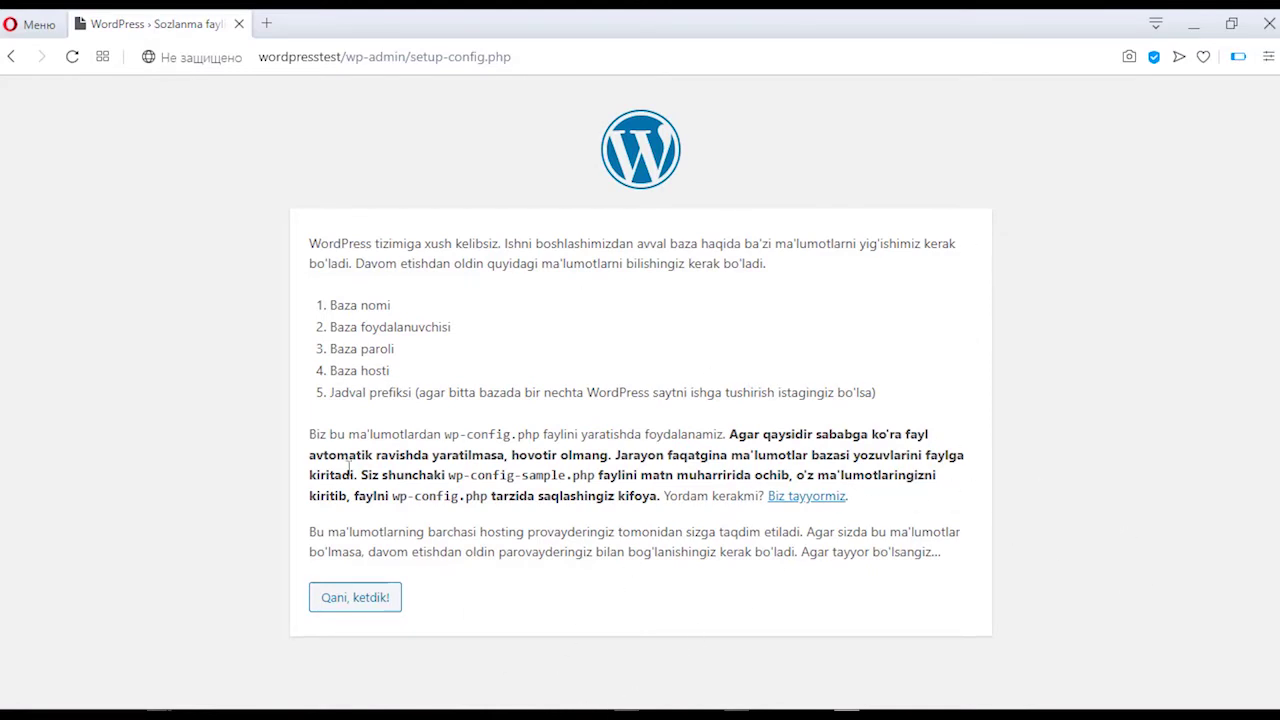
Step: Start with 'Qani, ketdik!' and review the Baza nomi, Login, Parol and host fields
{"action": "left_click", "coordinate": [358, 599]}
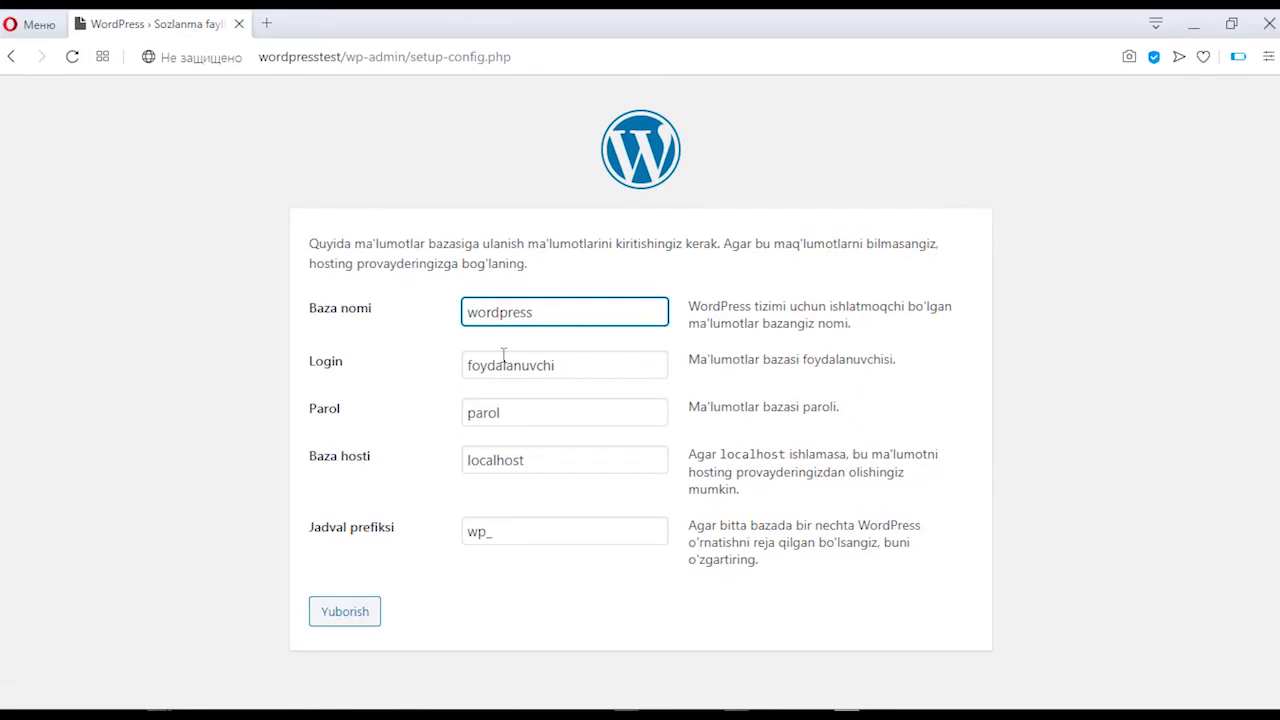
{"action": "left_click", "coordinate": [558, 320]}
{"action": "left_click", "coordinate": [558, 376]}
{"action": "left_click", "coordinate": [561, 410]}
{"action": "left_click", "coordinate": [561, 450]}
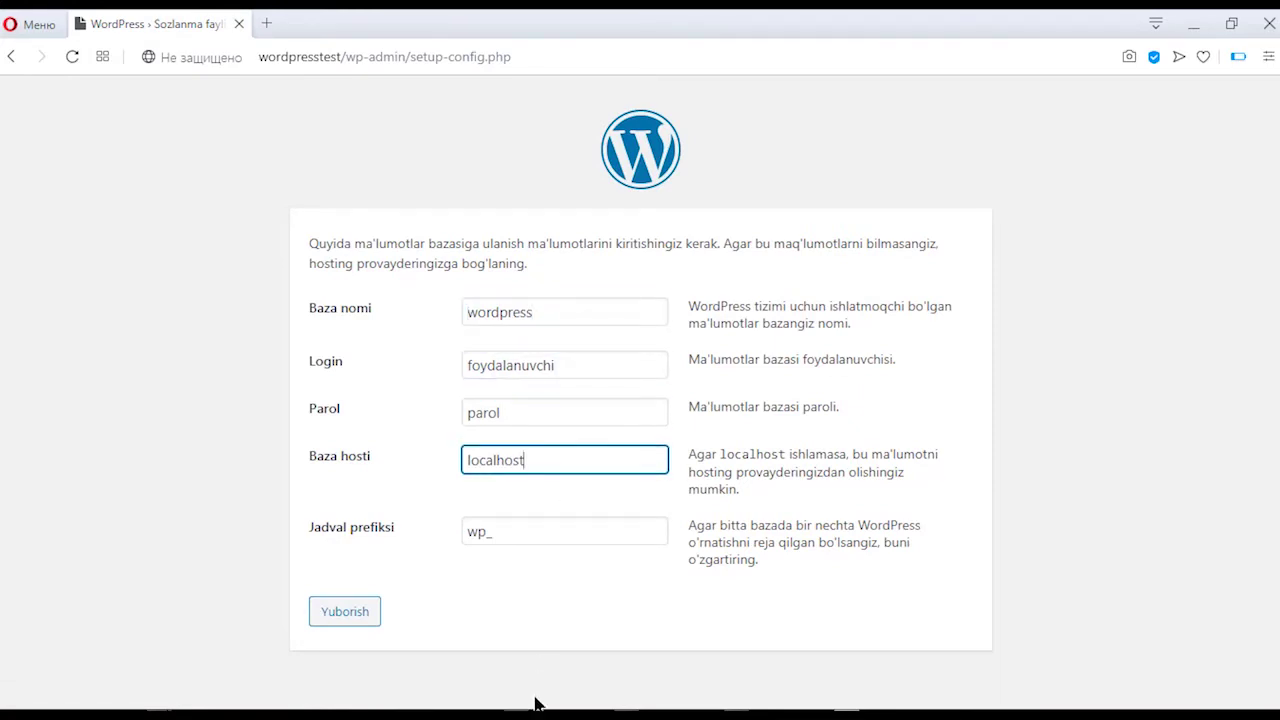
Step: Open and dismiss taskbar and tray context menus
{"action": "right_click", "coordinate": [518, 712]}
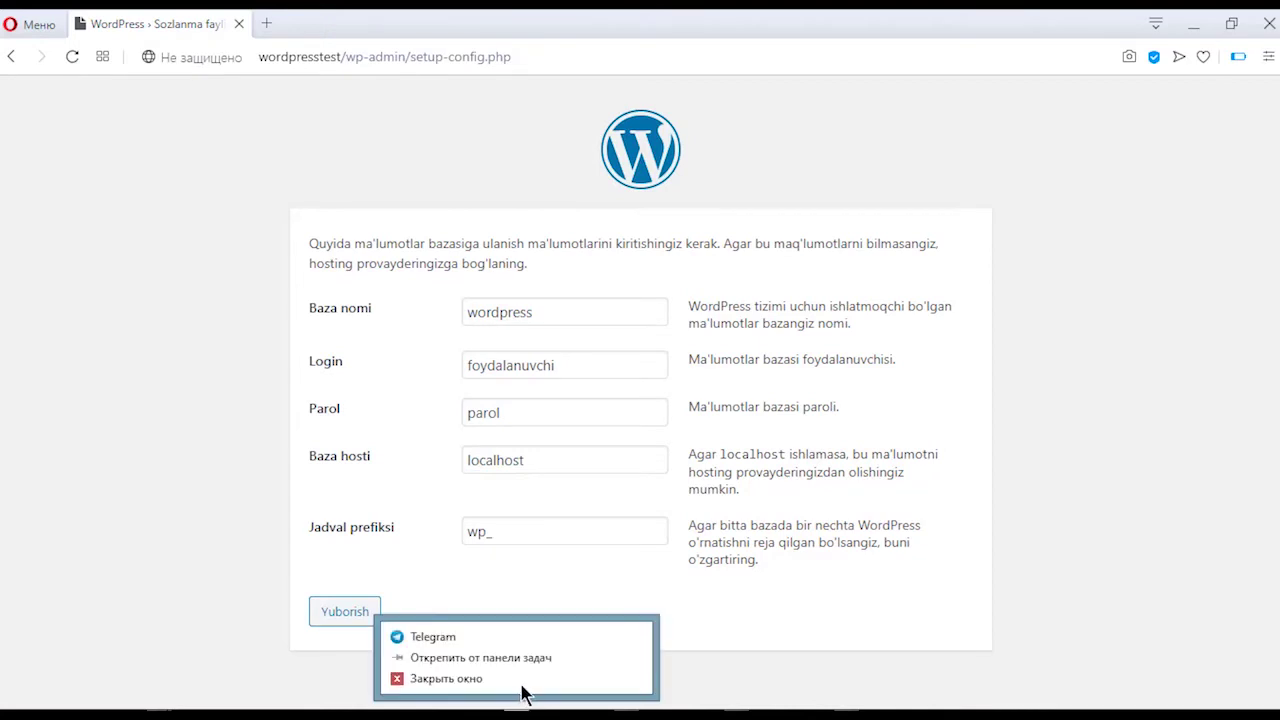
{"action": "key", "text": "Escape"}
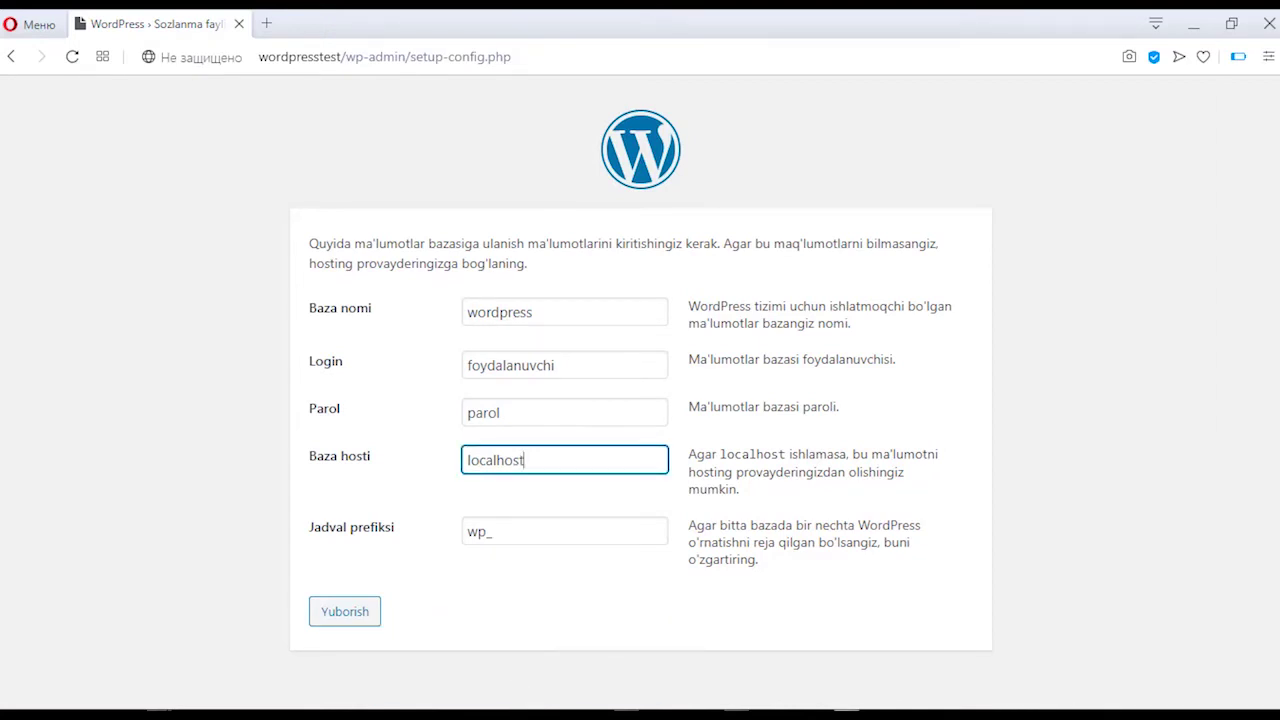
{"action": "right_click", "coordinate": [1103, 710]}
{"action": "left_click", "coordinate": [1108, 642]}
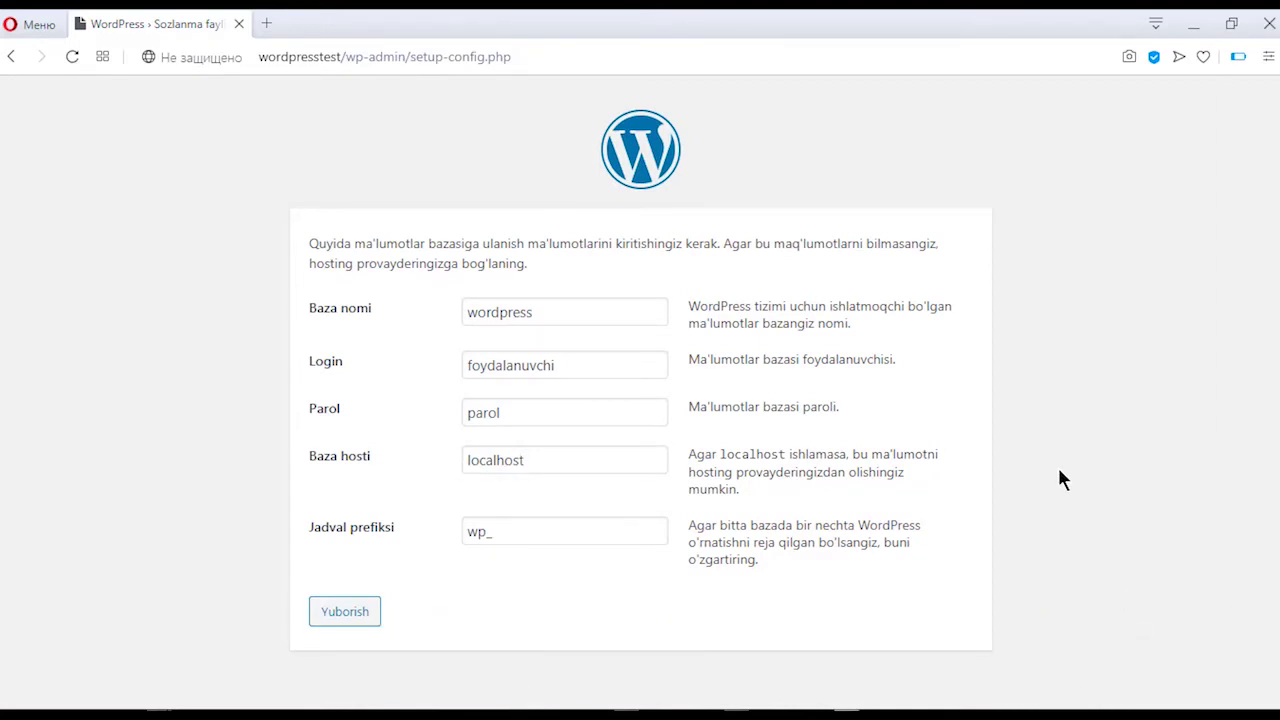
{"action": "right_click", "coordinate": [74, 262]}
{"action": "left_click", "coordinate": [26, 317]}
Step: Launch phpMyAdmin from Open Server's Дополнительно tray menu in a new tab
{"action": "left_click", "coordinate": [1078, 712]}
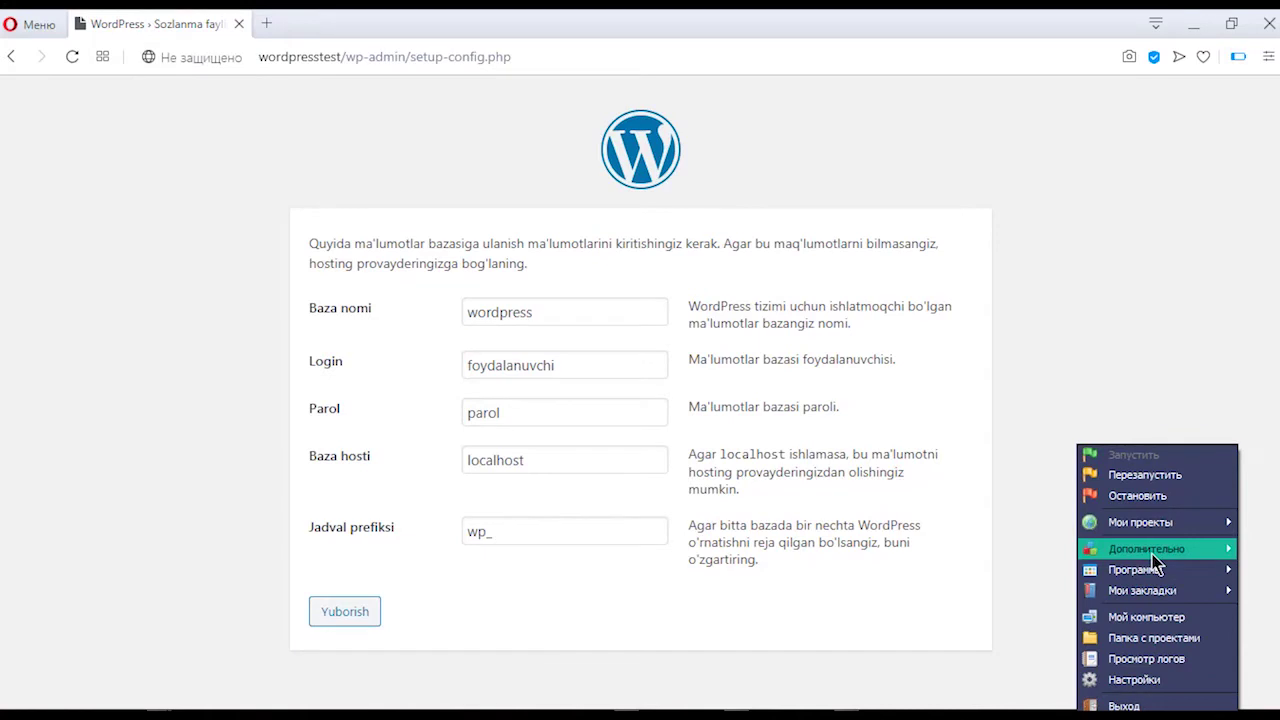
{"action": "mouse_move", "coordinate": [1155, 563]}
{"action": "left_click", "coordinate": [1012, 318]}
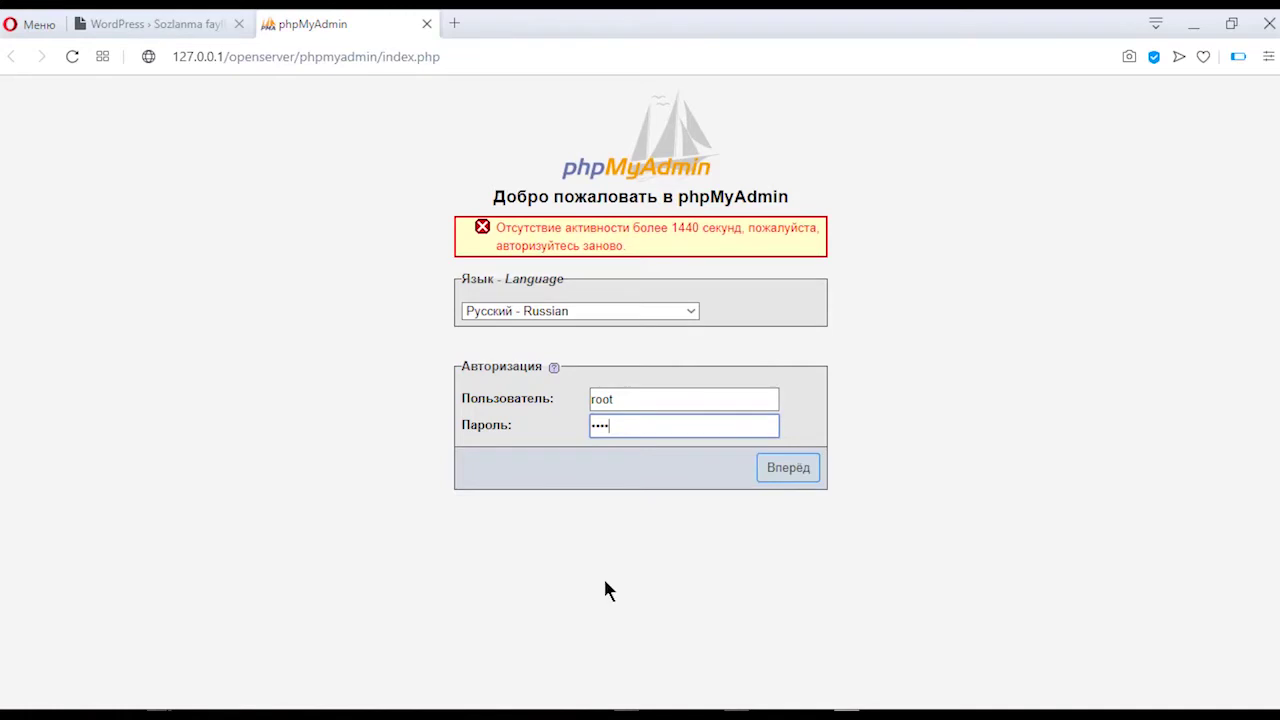
Step: Log in and create database 'wordpresstest' with utf8mb4_unicode_ci collation
{"action": "left_click", "coordinate": [780, 476]}
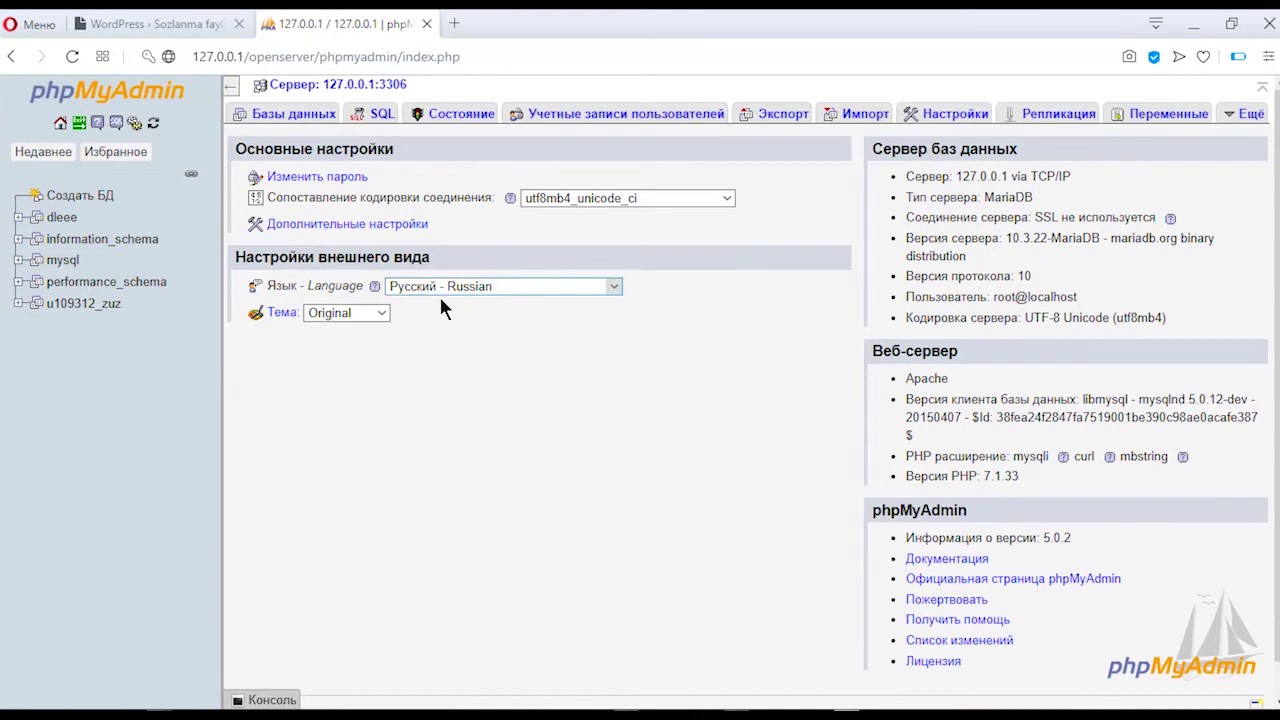
{"action": "left_click", "coordinate": [80, 198]}
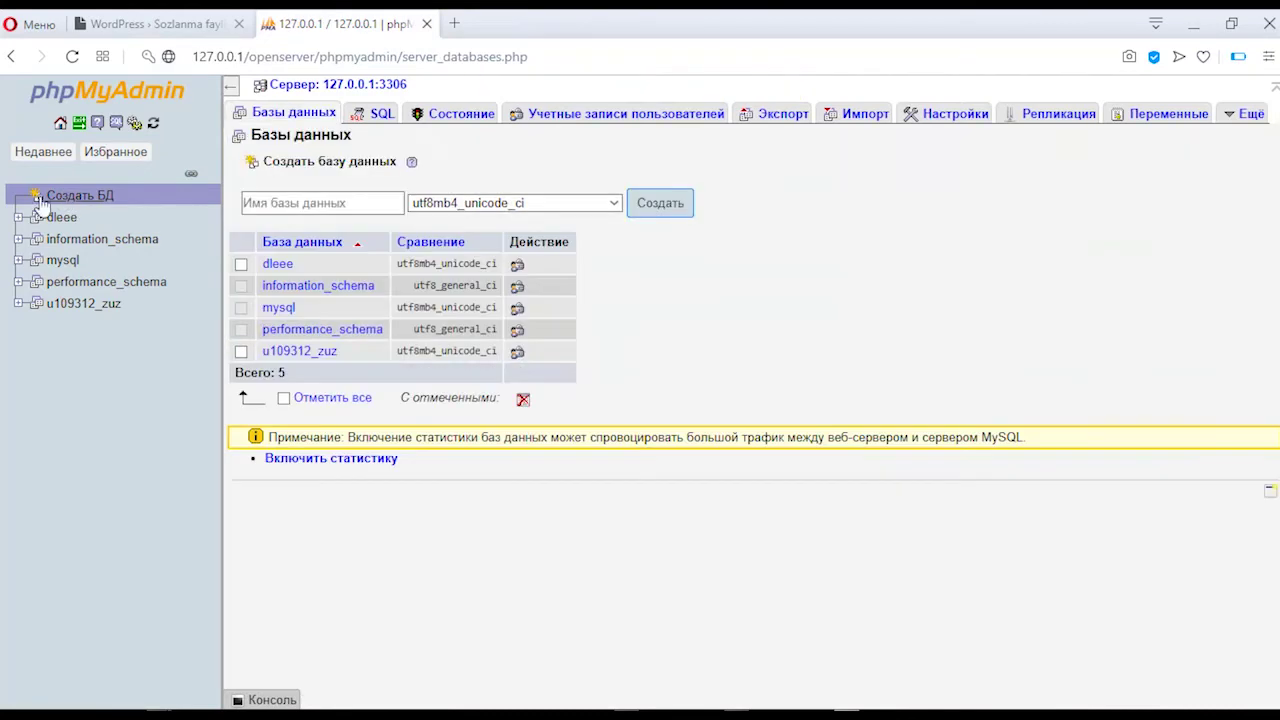
{"action": "left_click", "coordinate": [350, 203]}
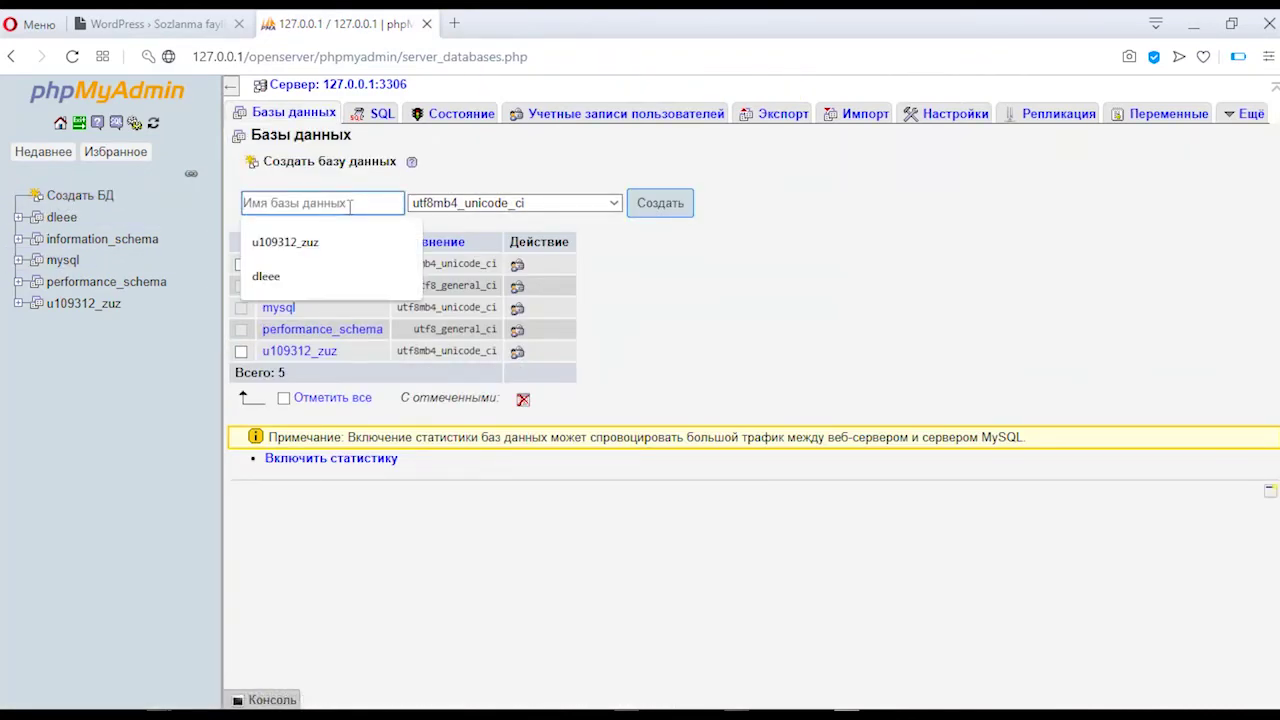
{"action": "type", "text": "wordpresstesteast"}
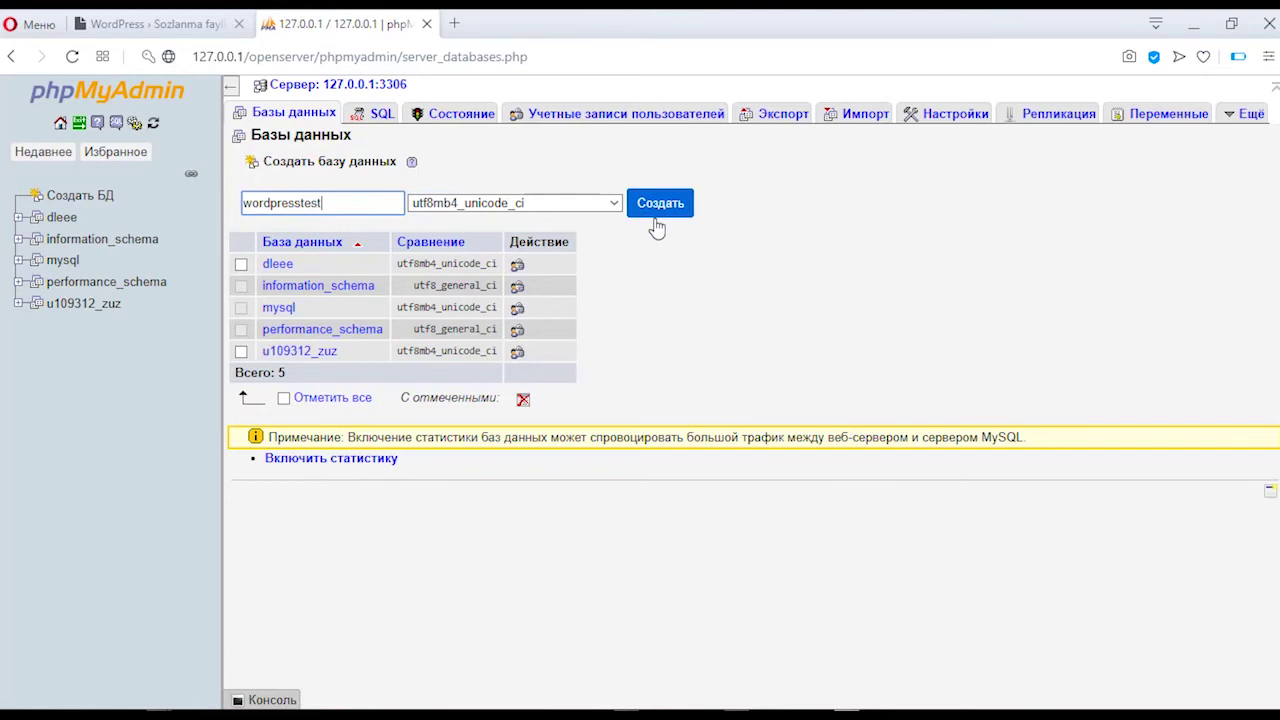
{"action": "left_click", "coordinate": [489, 204]}
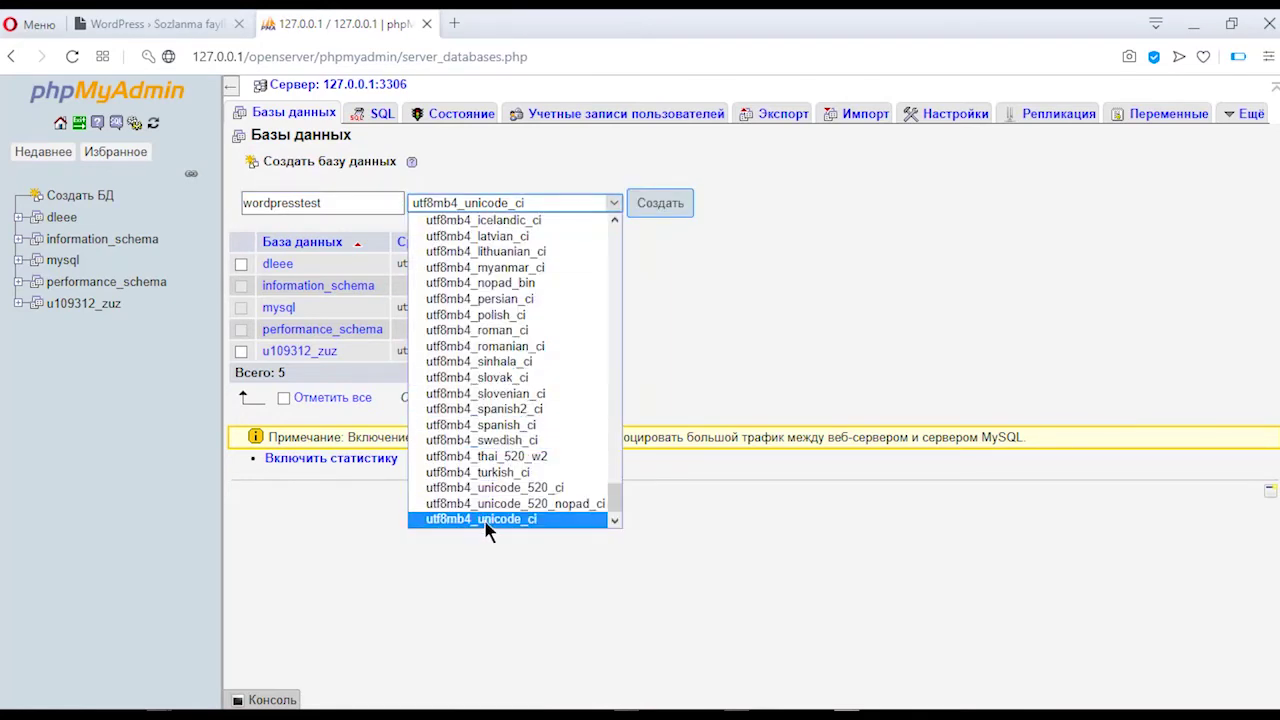
{"action": "scroll", "coordinate": [501, 304], "scroll_direction": "up", "scroll_amount": 15}
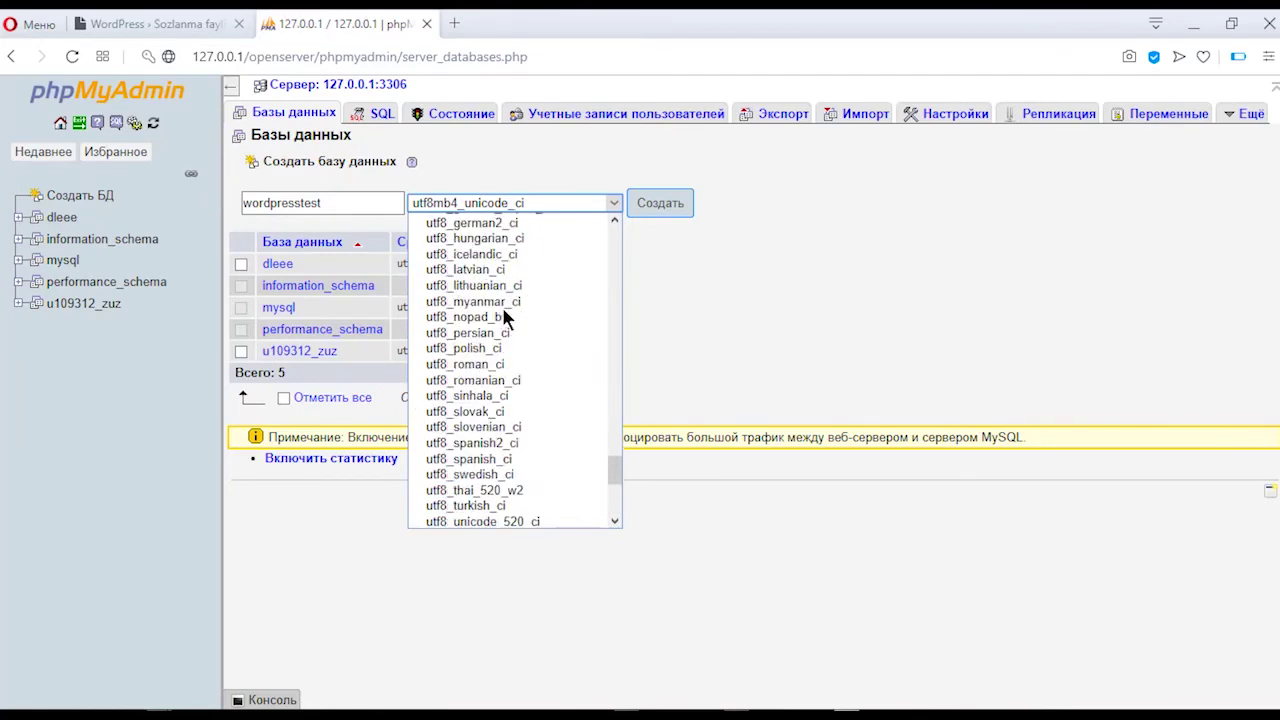
{"action": "scroll", "coordinate": [492, 385], "scroll_direction": "down", "scroll_amount": 4}
{"action": "scroll", "coordinate": [492, 385], "scroll_direction": "up", "scroll_amount": 8}
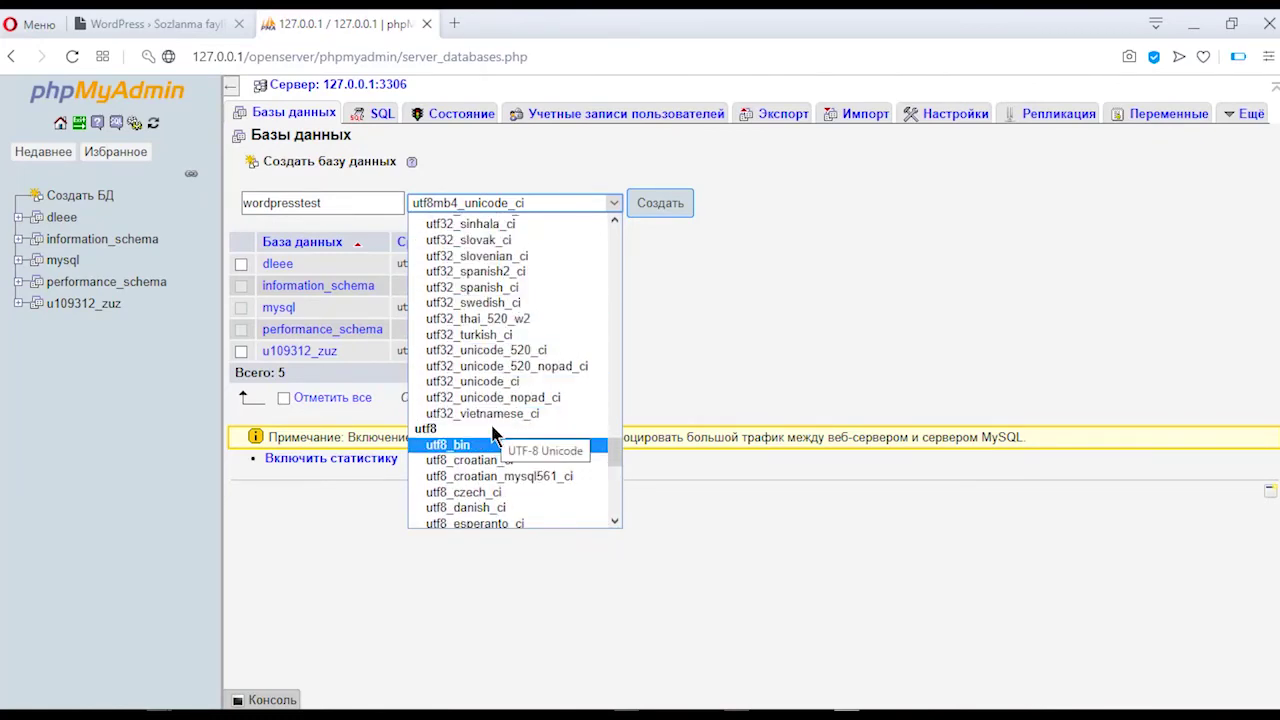
{"action": "scroll", "coordinate": [490, 440], "scroll_direction": "down", "scroll_amount": 8}
{"action": "left_click", "coordinate": [750, 320]}
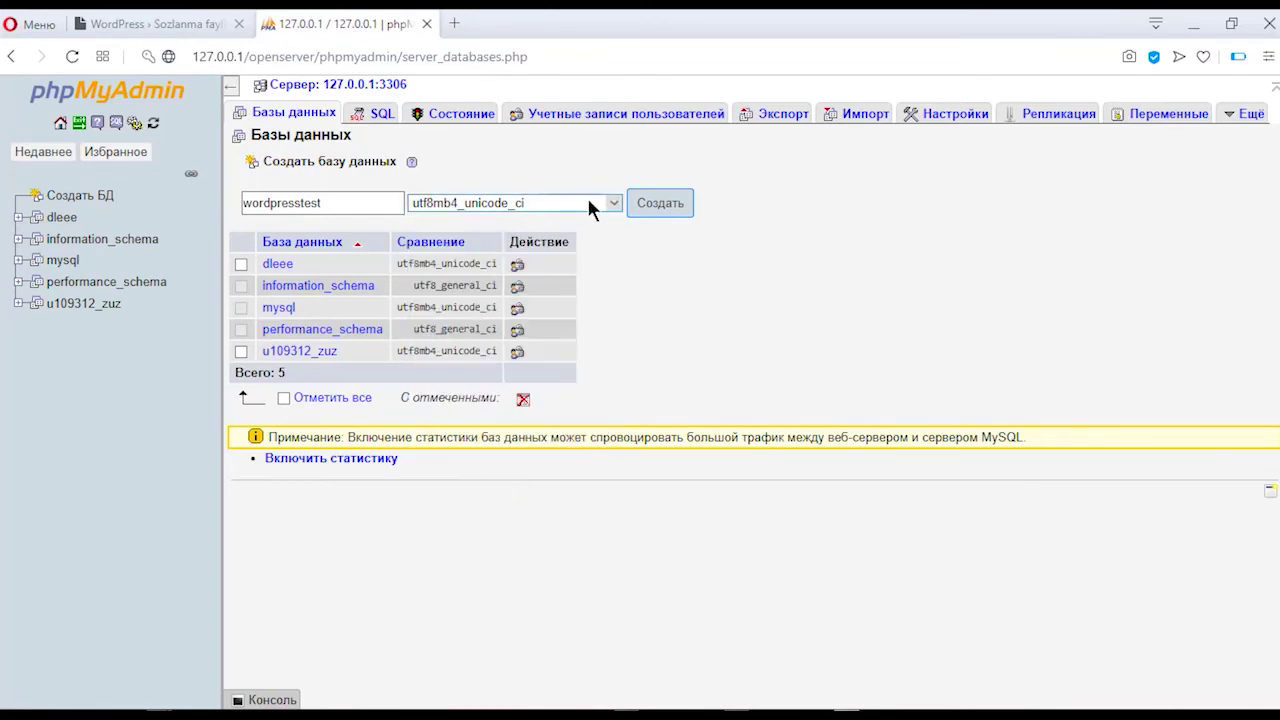
{"action": "left_click", "coordinate": [673, 203]}
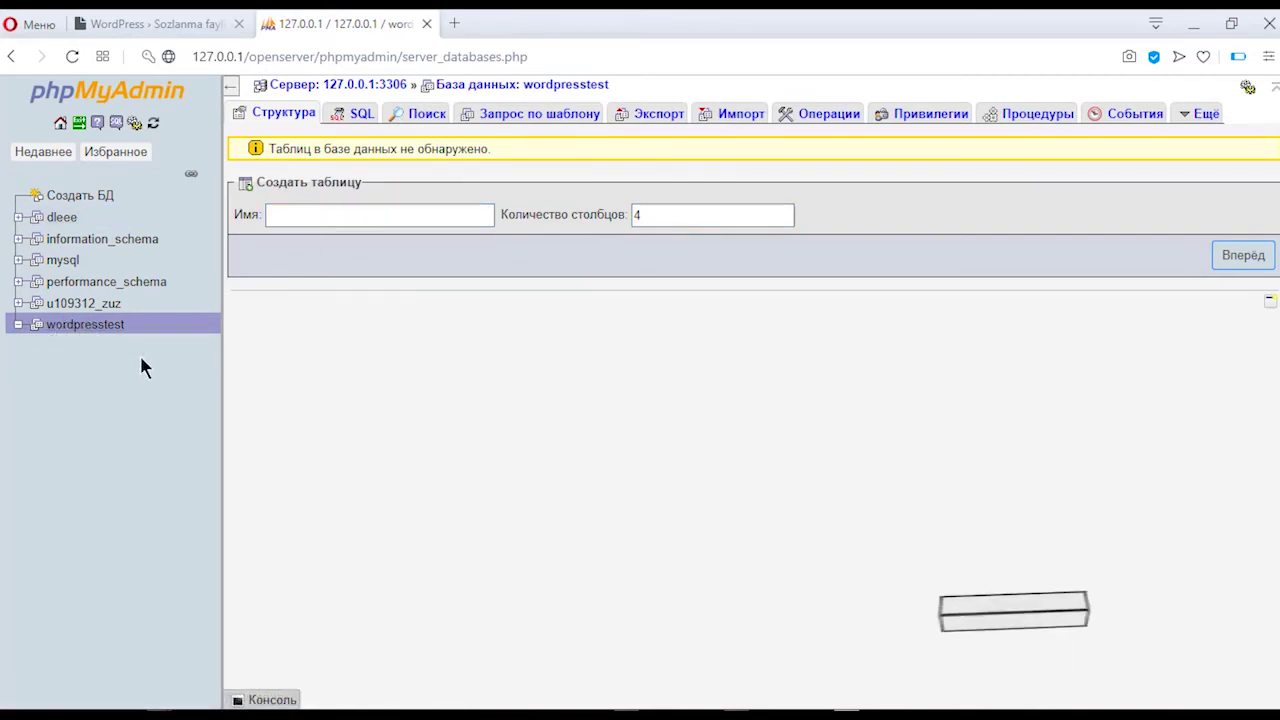
Step: Go to the wordpresstest database's user privileges and start adding a user account
{"action": "left_click", "coordinate": [160, 23]}
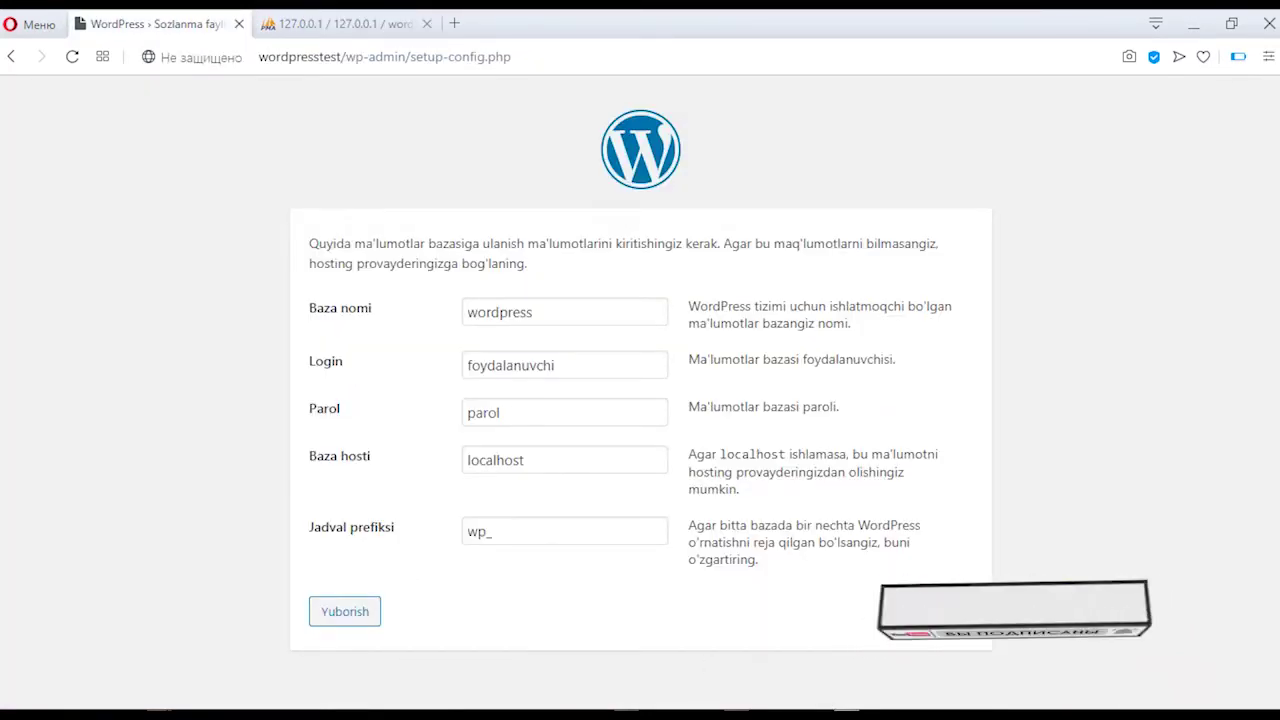
{"action": "left_click", "coordinate": [300, 23]}
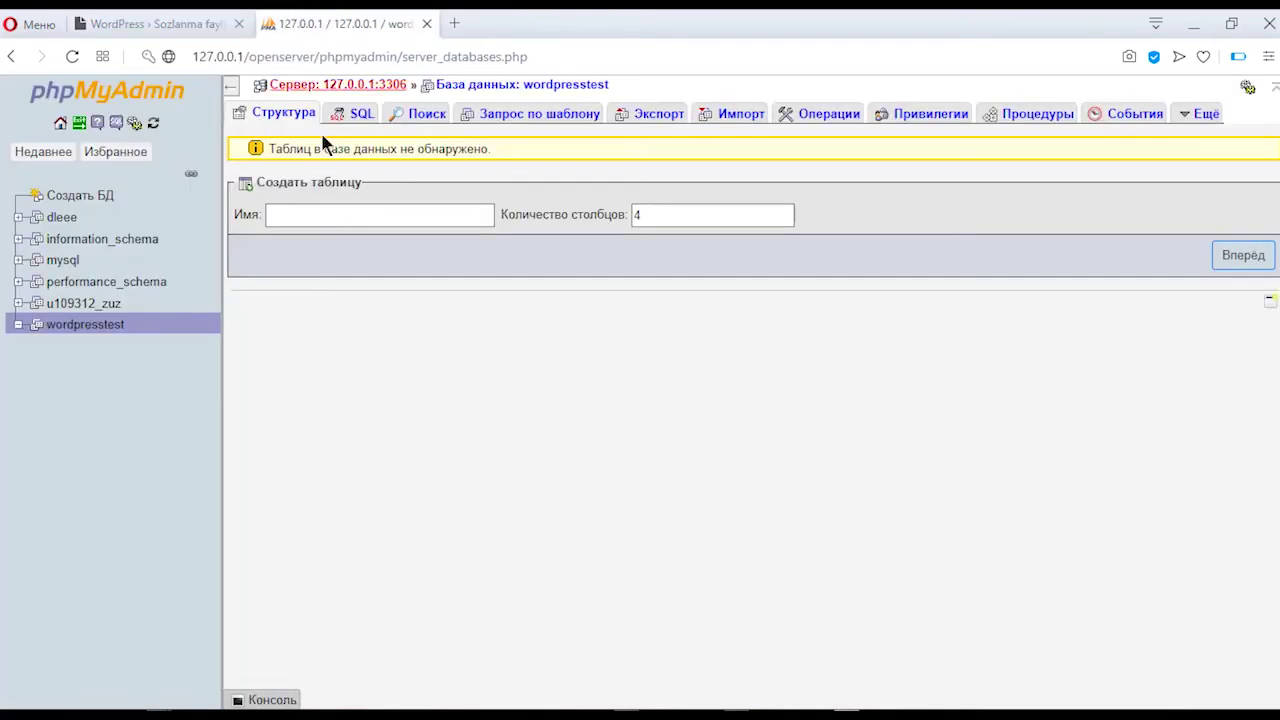
{"action": "left_click", "coordinate": [918, 122]}
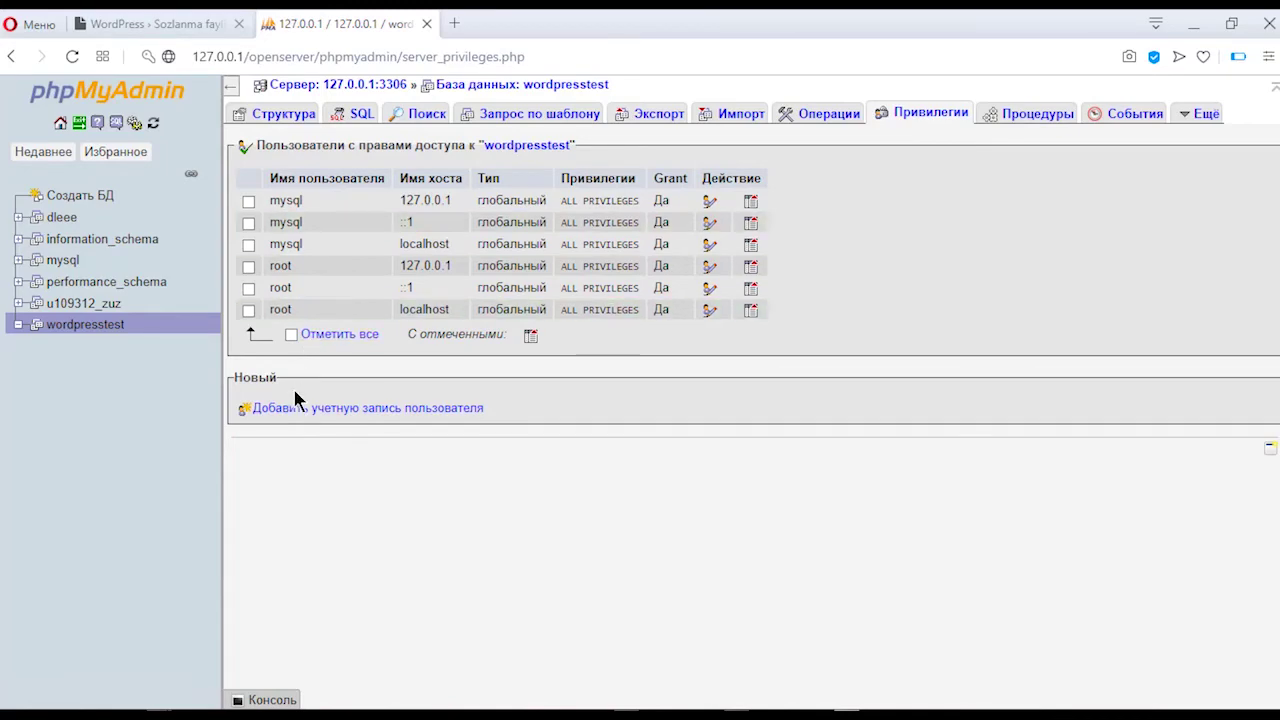
{"action": "left_click", "coordinate": [373, 413]}
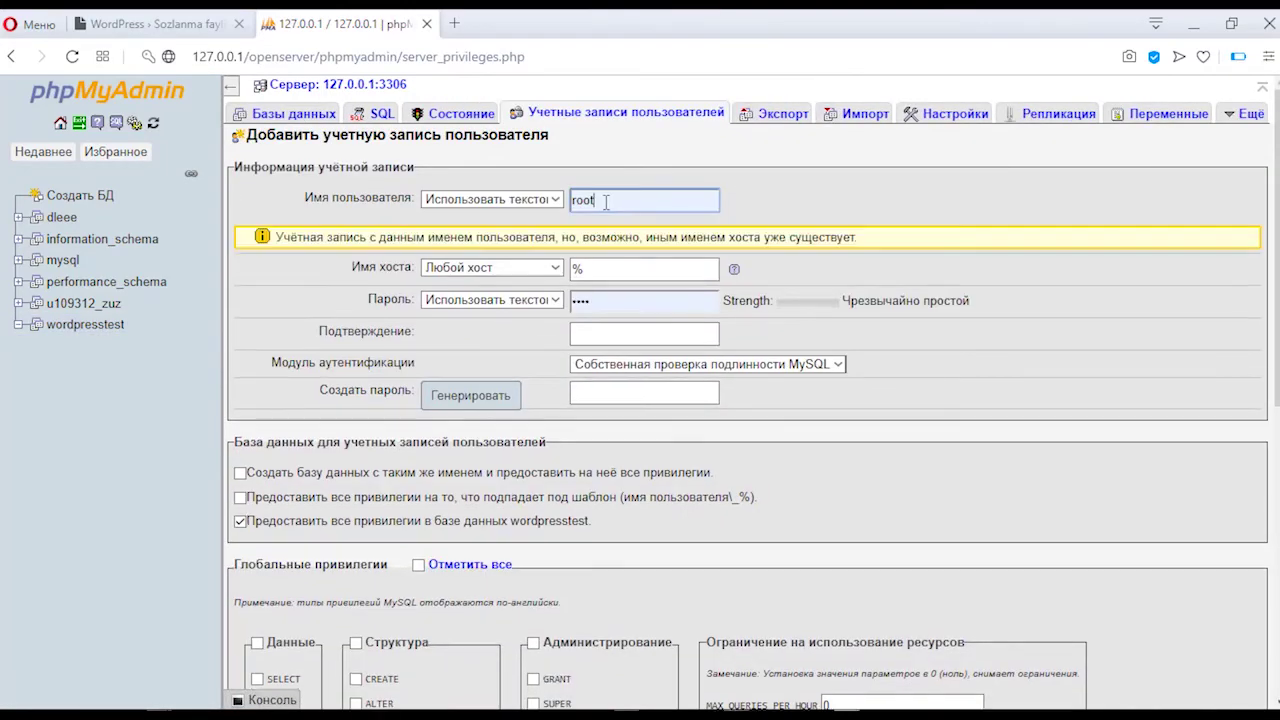
Step: Create user 'wpressadmin' with a password and all privileges on wordpresstest
{"action": "left_click", "coordinate": [626, 202]}
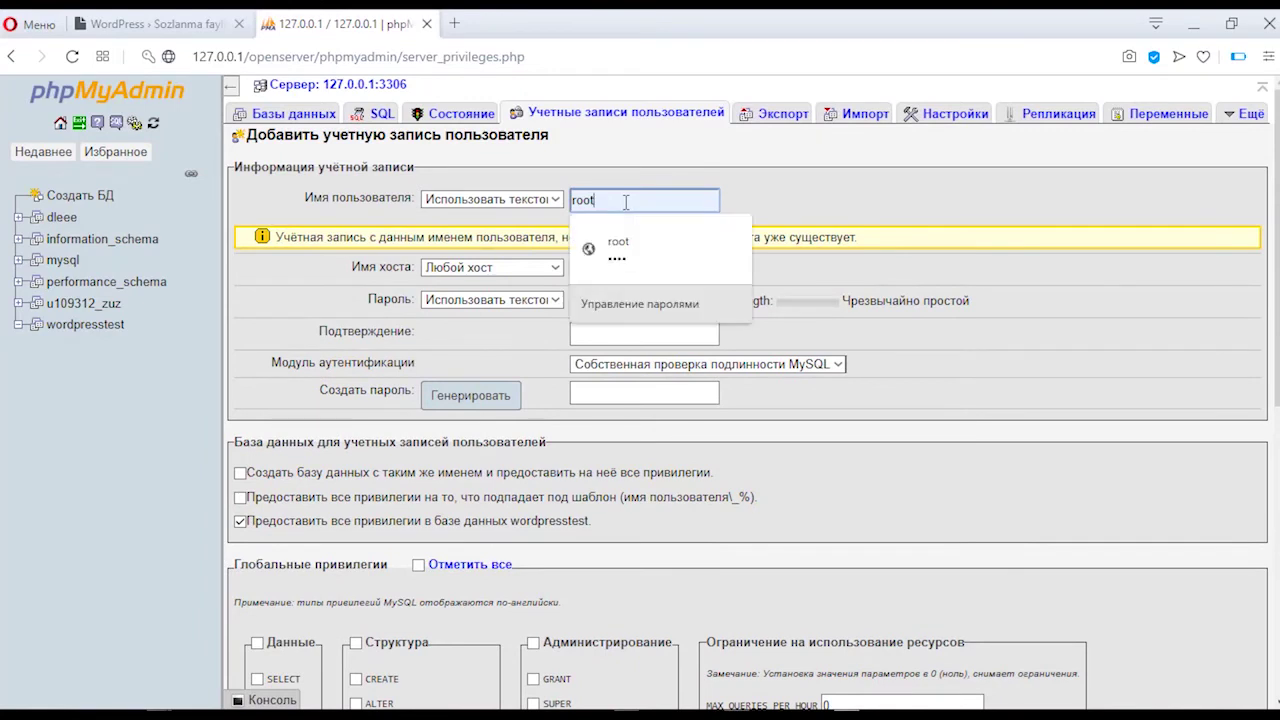
{"action": "key", "text": "BackSpace"}
{"action": "key", "text": "BackSpace"}
{"action": "key", "text": "BackSpace"}
{"action": "key", "text": "BackSpace"}
{"action": "type", "text": "w"}
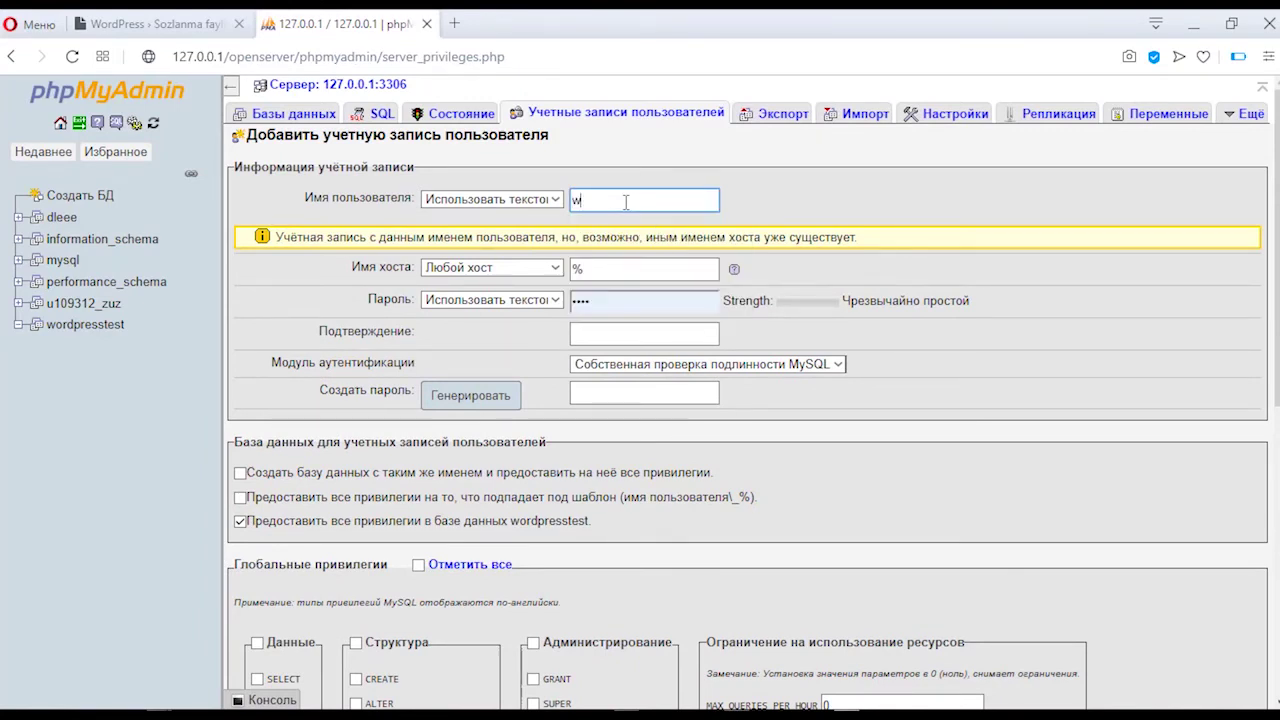
{"action": "type", "text": "pressadmin"}
{"action": "left_click", "coordinate": [591, 336]}
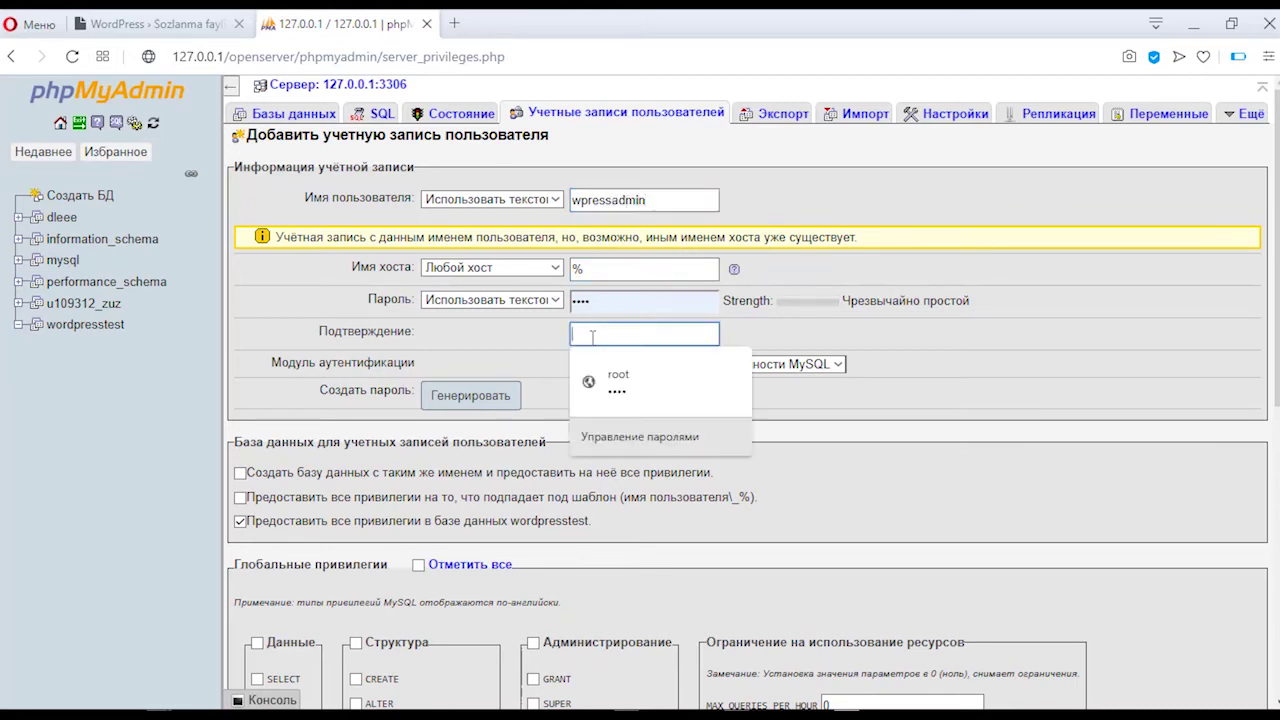
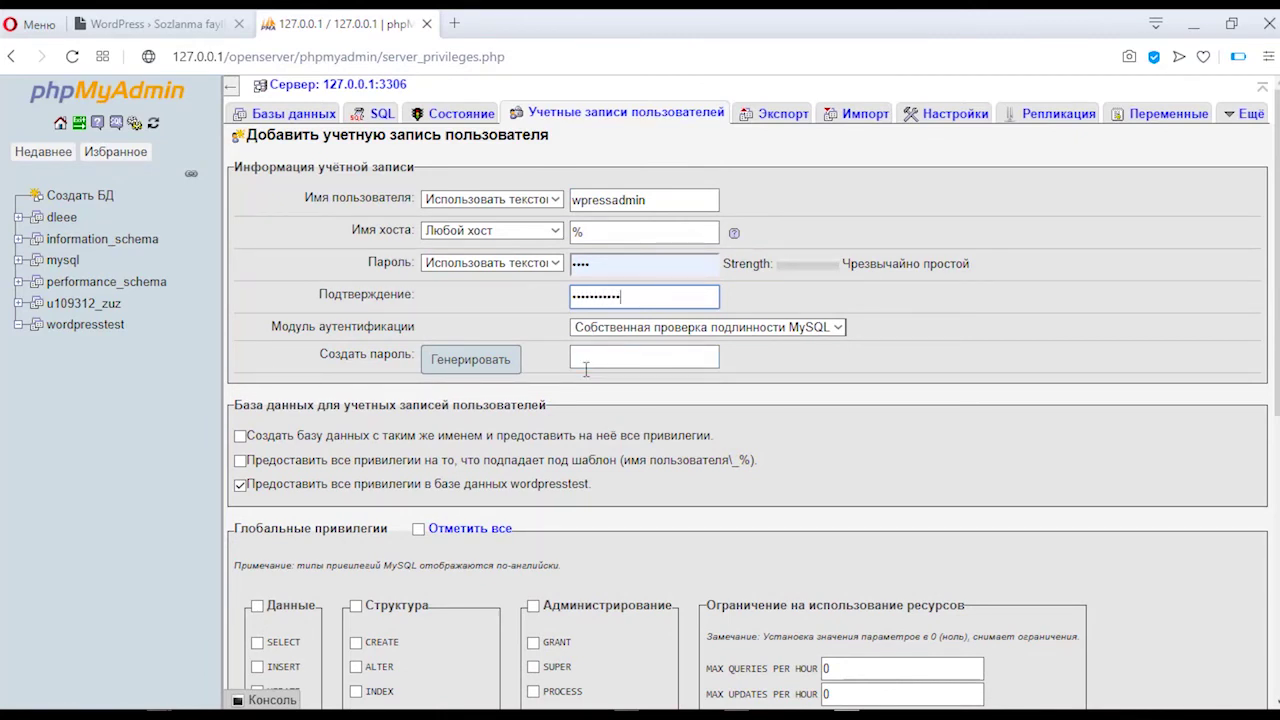
{"action": "left_click", "coordinate": [635, 265]}
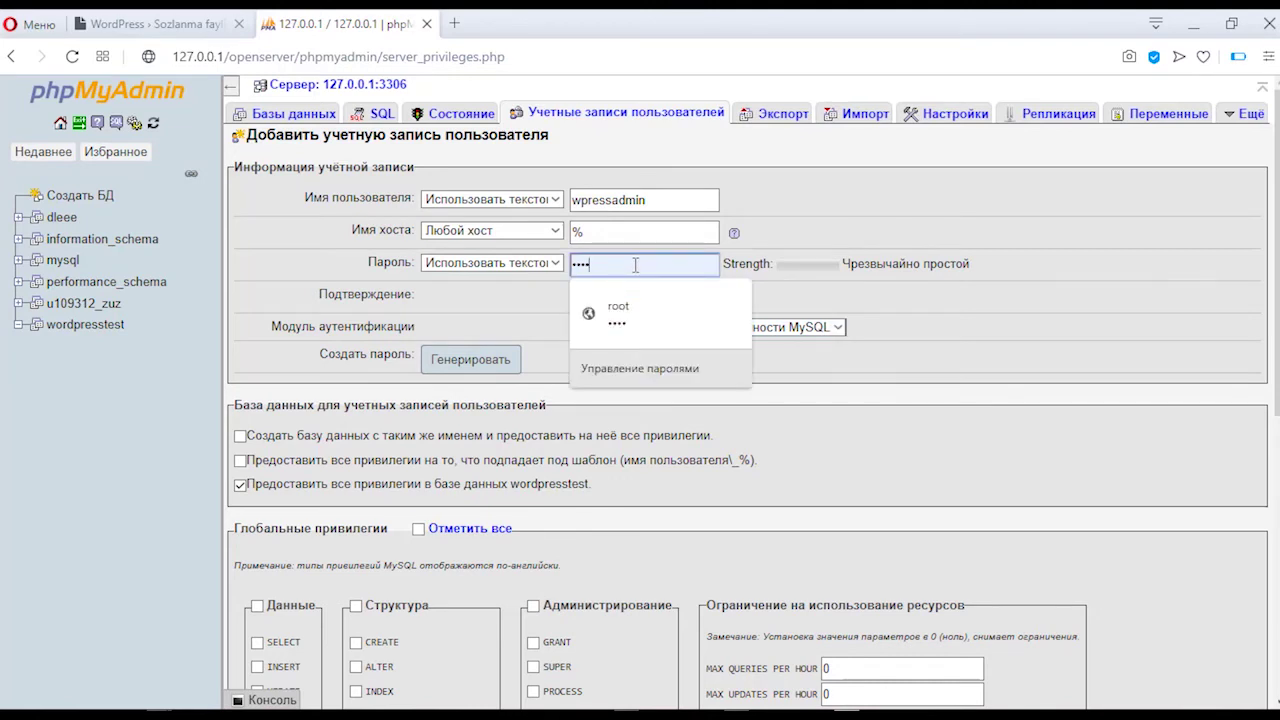
{"action": "key", "text": "BackSpace"}
{"action": "key", "text": "BackSpace"}
{"action": "key", "text": "BackSpace"}
{"action": "key", "text": "BackSpace"}
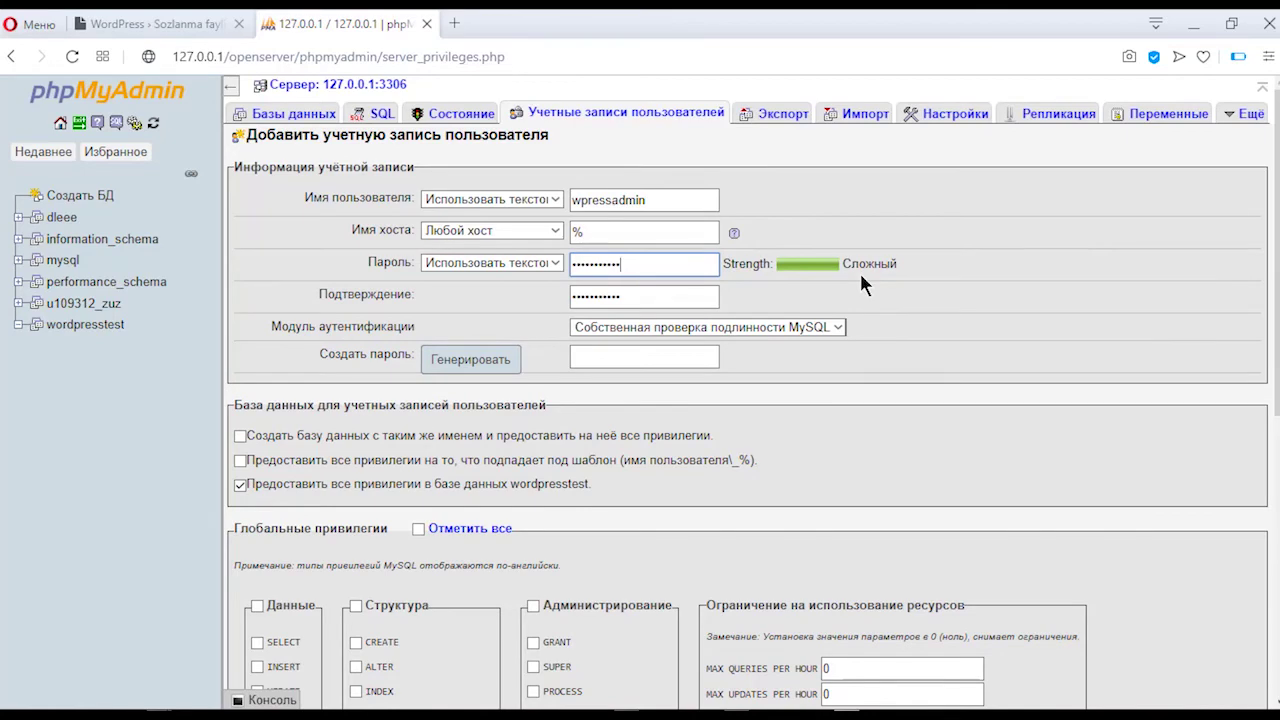
{"action": "scroll", "coordinate": [859, 270], "scroll_direction": "down", "scroll_amount": 1}
{"action": "scroll", "coordinate": [912, 233], "scroll_direction": "down", "scroll_amount": 5}
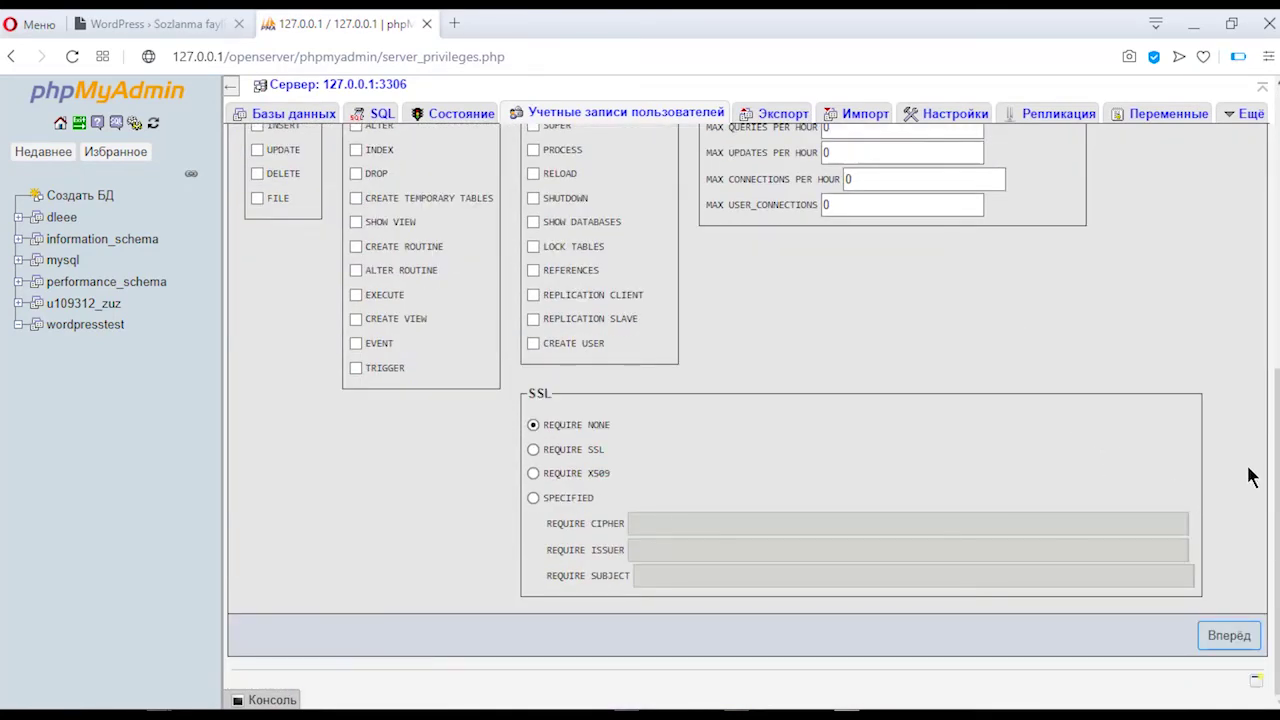
{"action": "left_click", "coordinate": [1232, 638]}
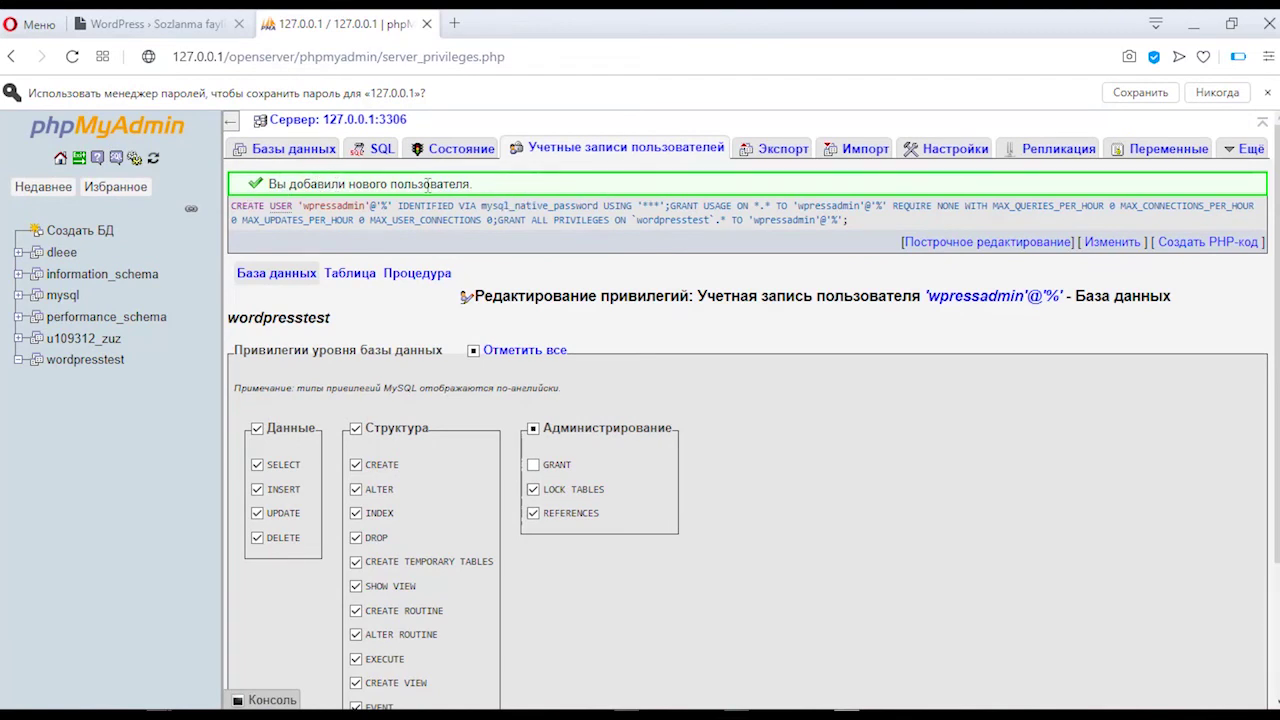
Step: Enter database wordpresstest, login wpressadmin and the database password, then submit with Yuborish
{"action": "left_click", "coordinate": [150, 22]}
{"action": "left_click", "coordinate": [556, 315]}
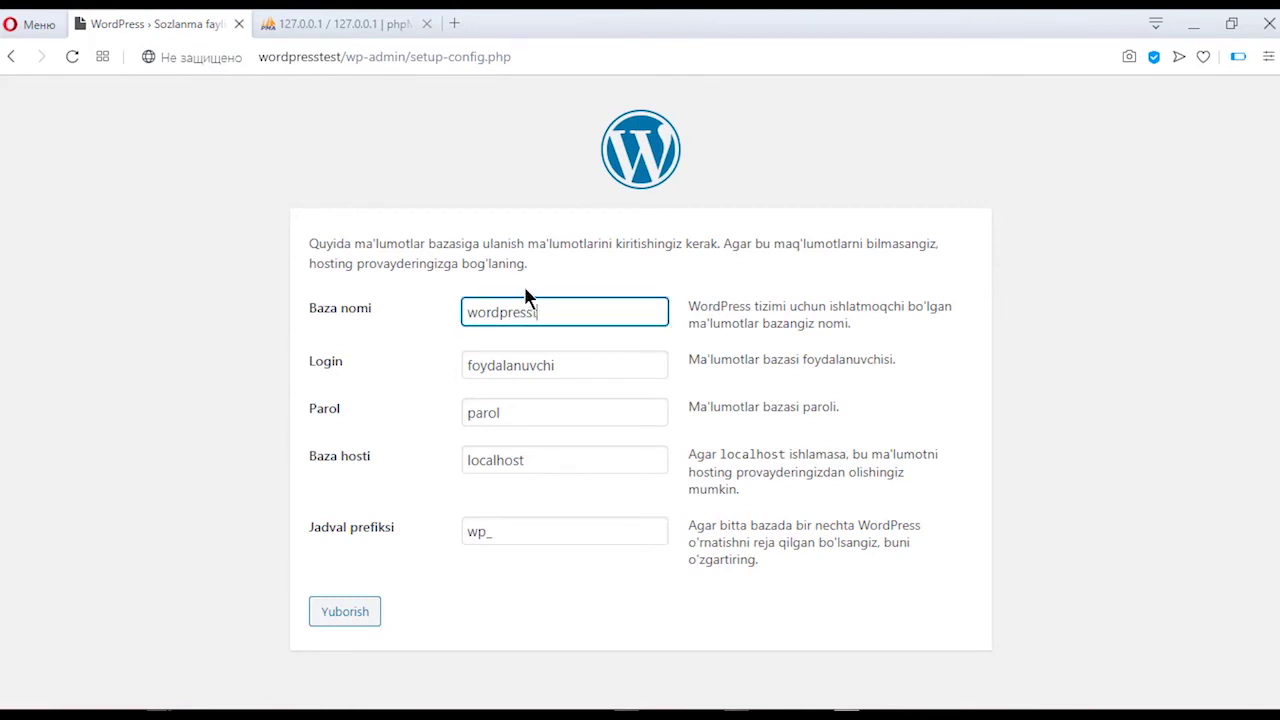
{"action": "left_click", "coordinate": [585, 370]}
{"action": "key", "text": "BackSpace"}
{"action": "key", "text": "BackSpace"}
{"action": "key", "text": "BackSpace"}
{"action": "key", "text": "BackSpace"}
{"action": "key", "text": "BackSpace"}
{"action": "key", "text": "BackSpace"}
{"action": "key", "text": "BackSpace"}
{"action": "key", "text": "BackSpace"}
{"action": "key", "text": "BackSpace"}
{"action": "key", "text": "BackSpace"}
{"action": "key", "text": "BackSpace"}
{"action": "key", "text": "BackSpace"}
{"action": "type", "text": "wpress"}
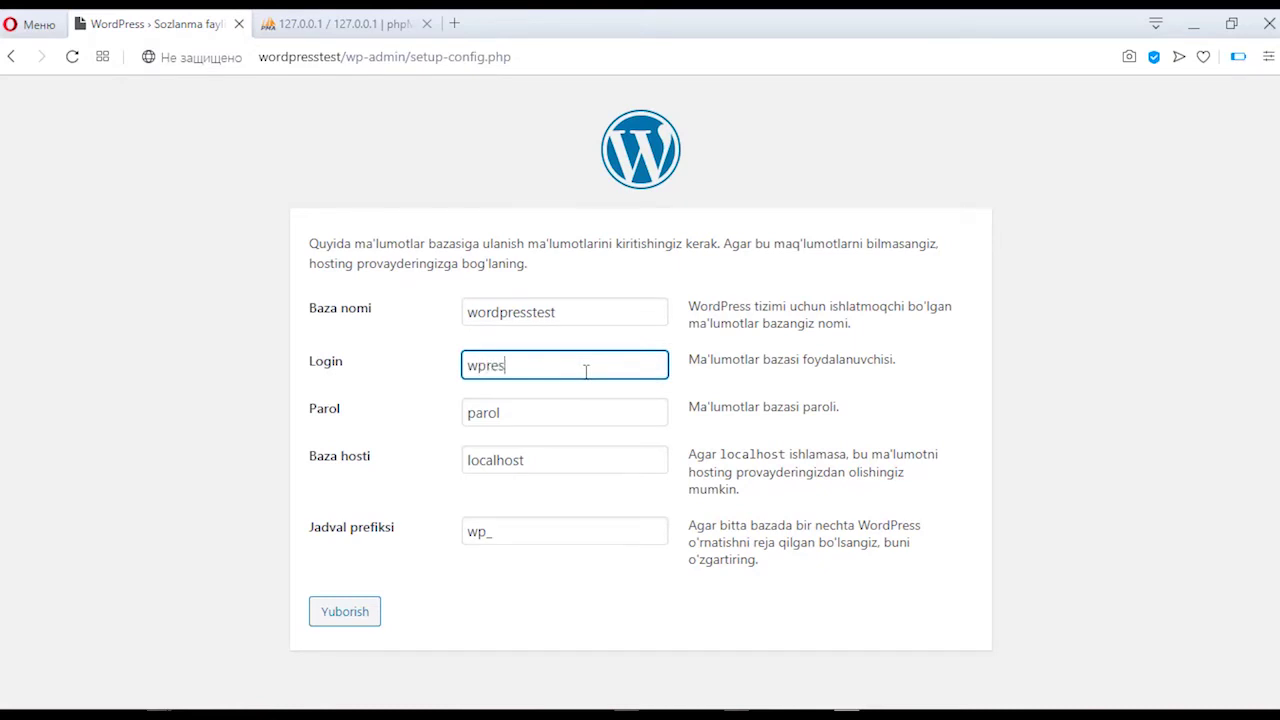
{"action": "left_click", "coordinate": [285, 22]}
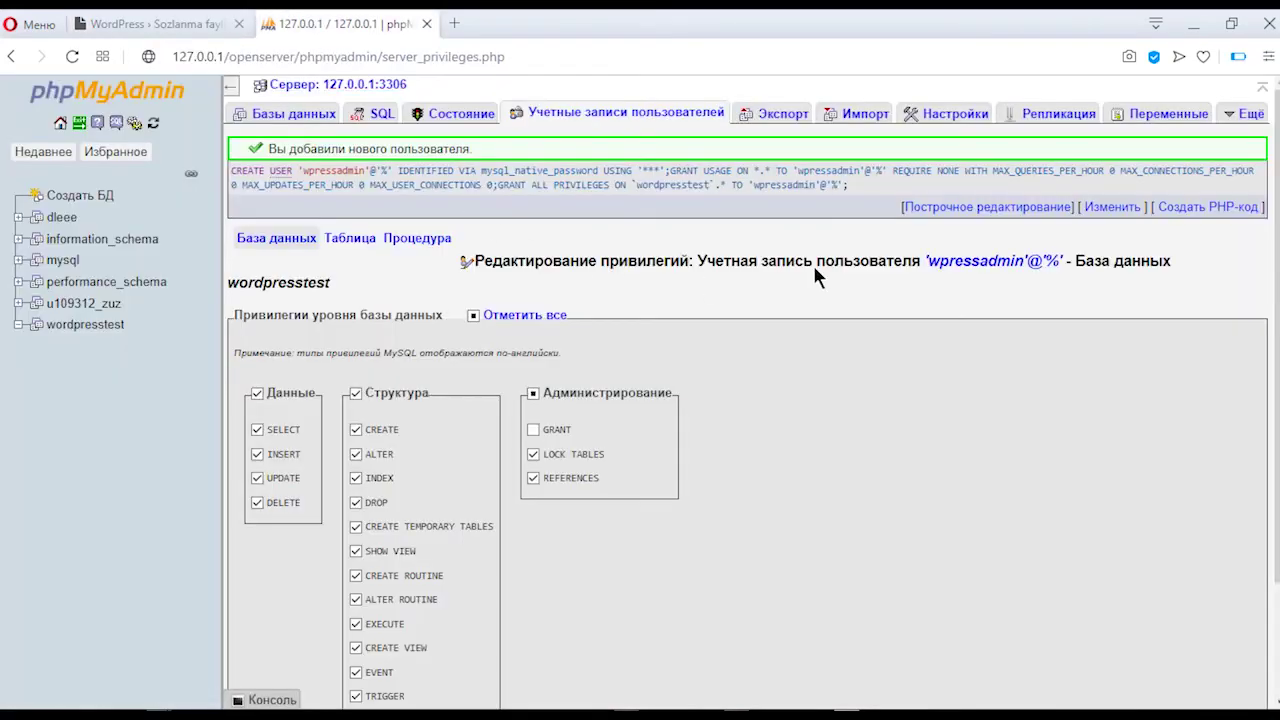
{"action": "left_click", "coordinate": [170, 22]}
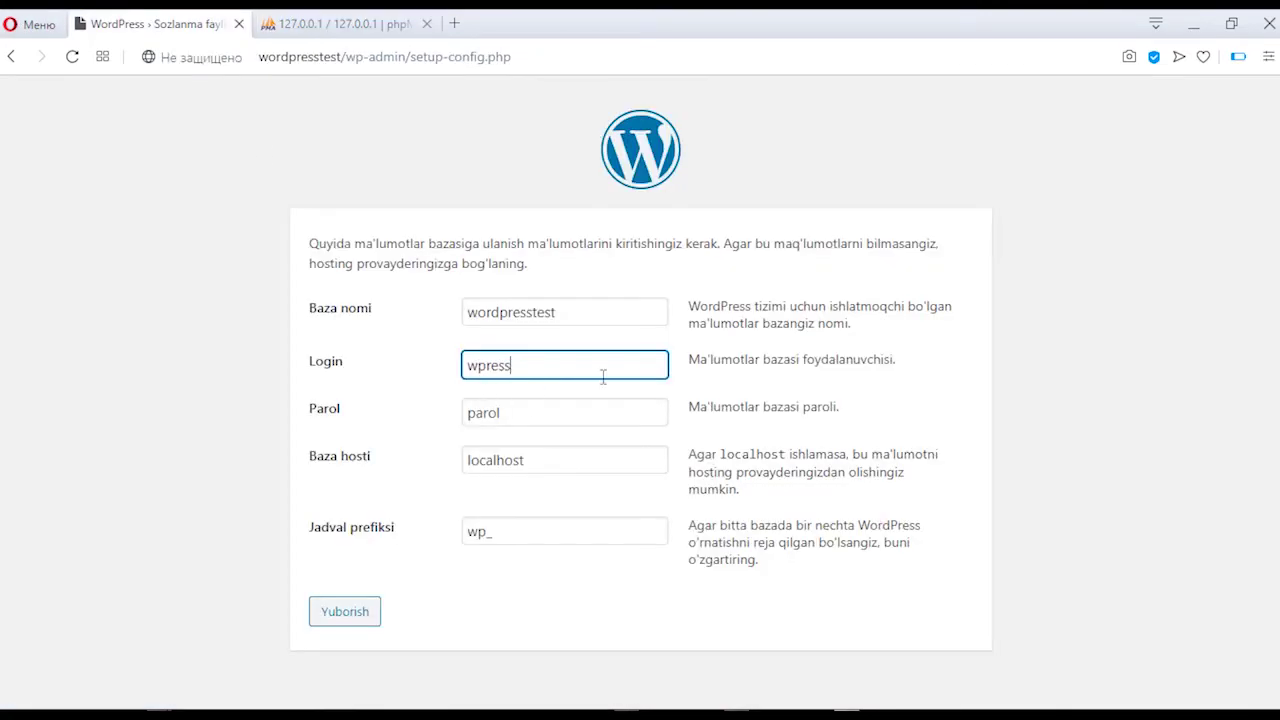
{"action": "type", "text": "admin"}
{"action": "left_click", "coordinate": [543, 407]}
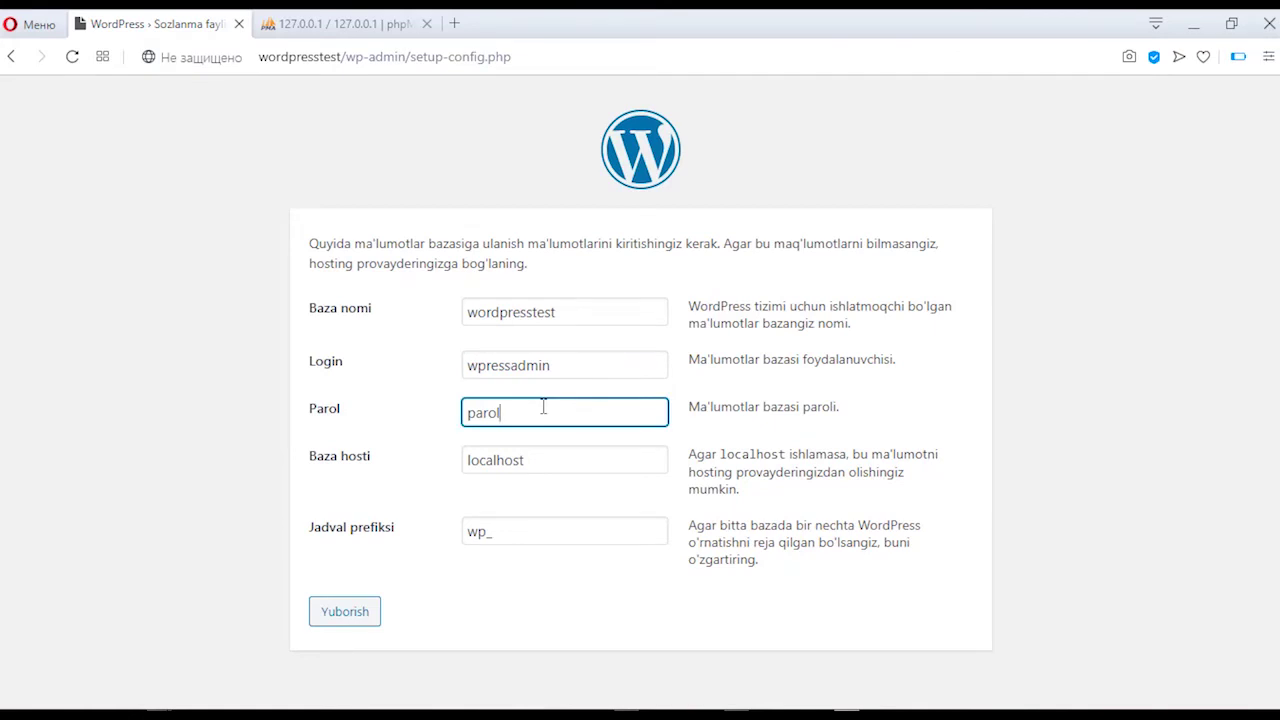
{"action": "key", "text": "BackSpace"}
{"action": "key", "text": "BackSpace"}
{"action": "key", "text": "BackSpace"}
{"action": "key", "text": "BackSpace"}
{"action": "left_click", "coordinate": [344, 612]}
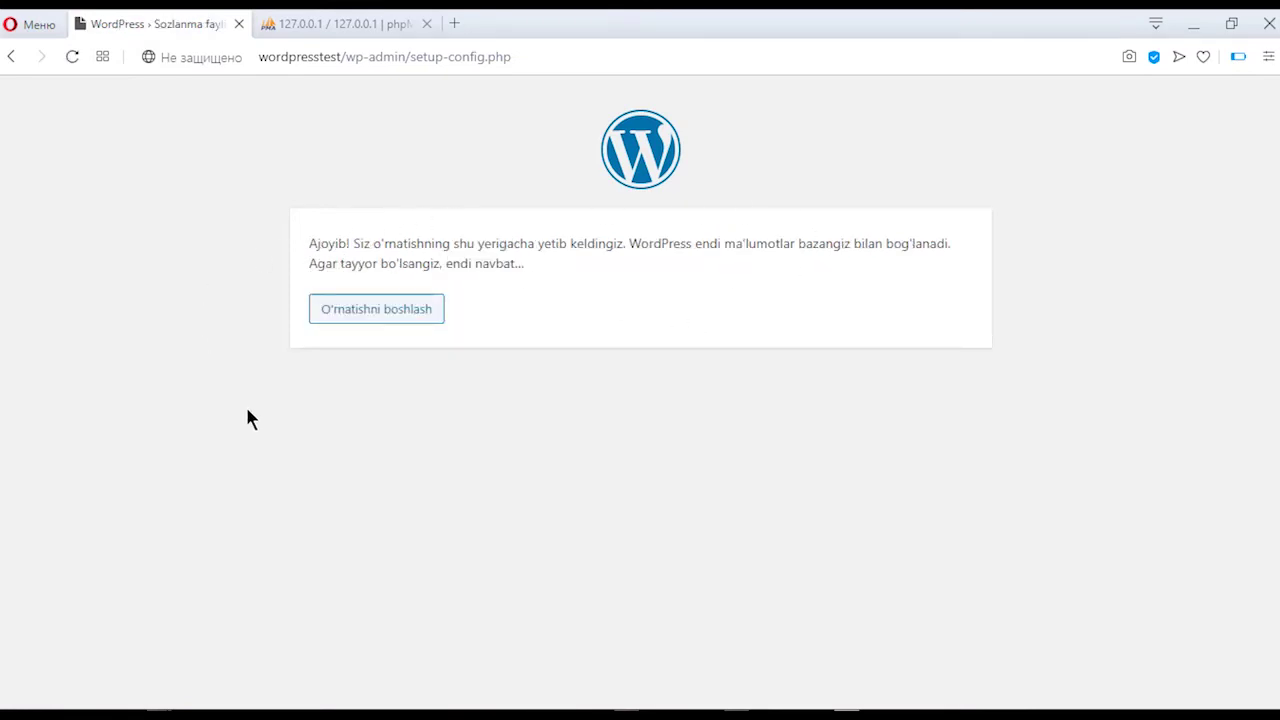
Step: Begin installation, title the site 'Wordpressda shaxsiy blog yaratish' and set admin login 'adminwordpress'
{"action": "left_click", "coordinate": [385, 307]}
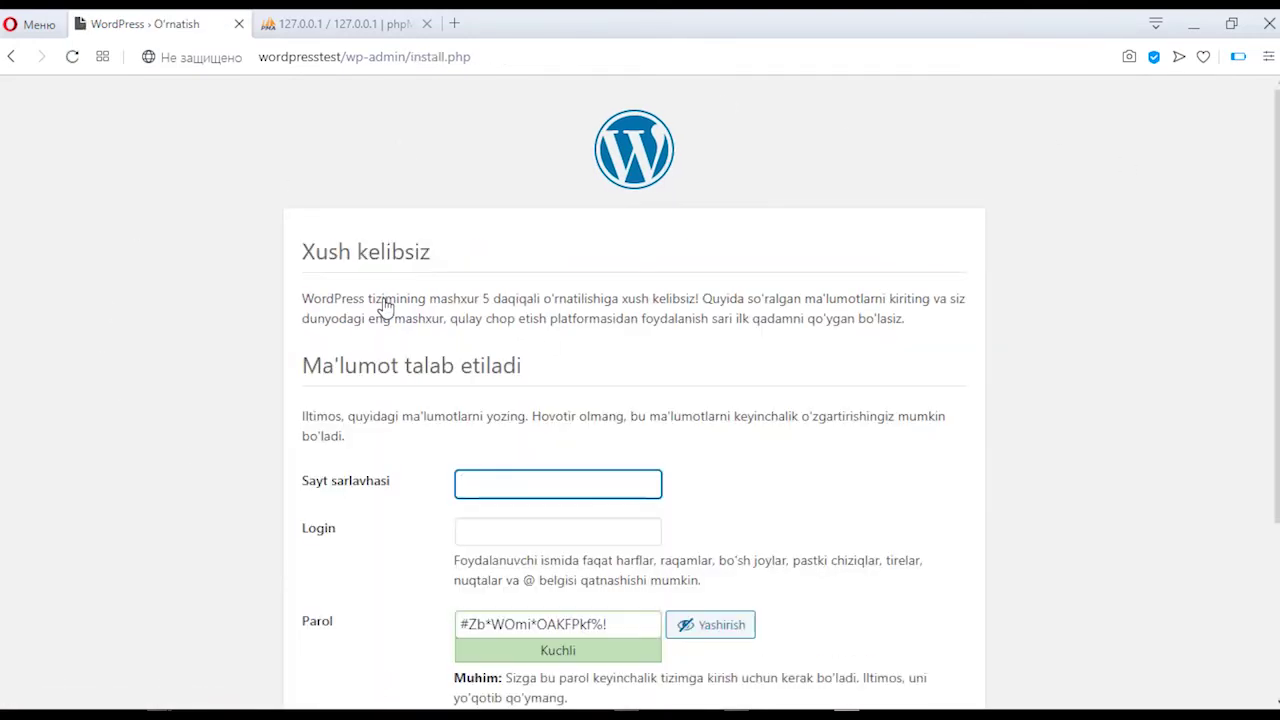
{"action": "scroll", "coordinate": [305, 288], "scroll_direction": "down", "scroll_amount": 3}
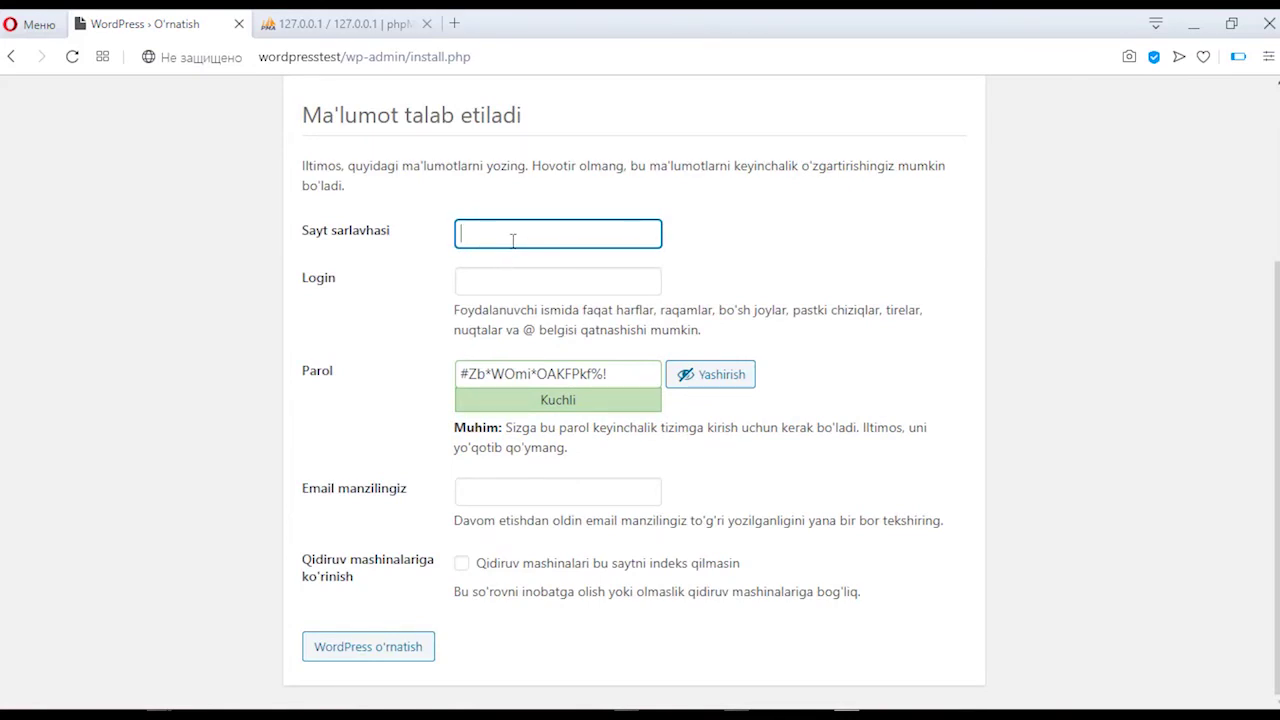
{"action": "type", "text": "Wordpressda sha"}
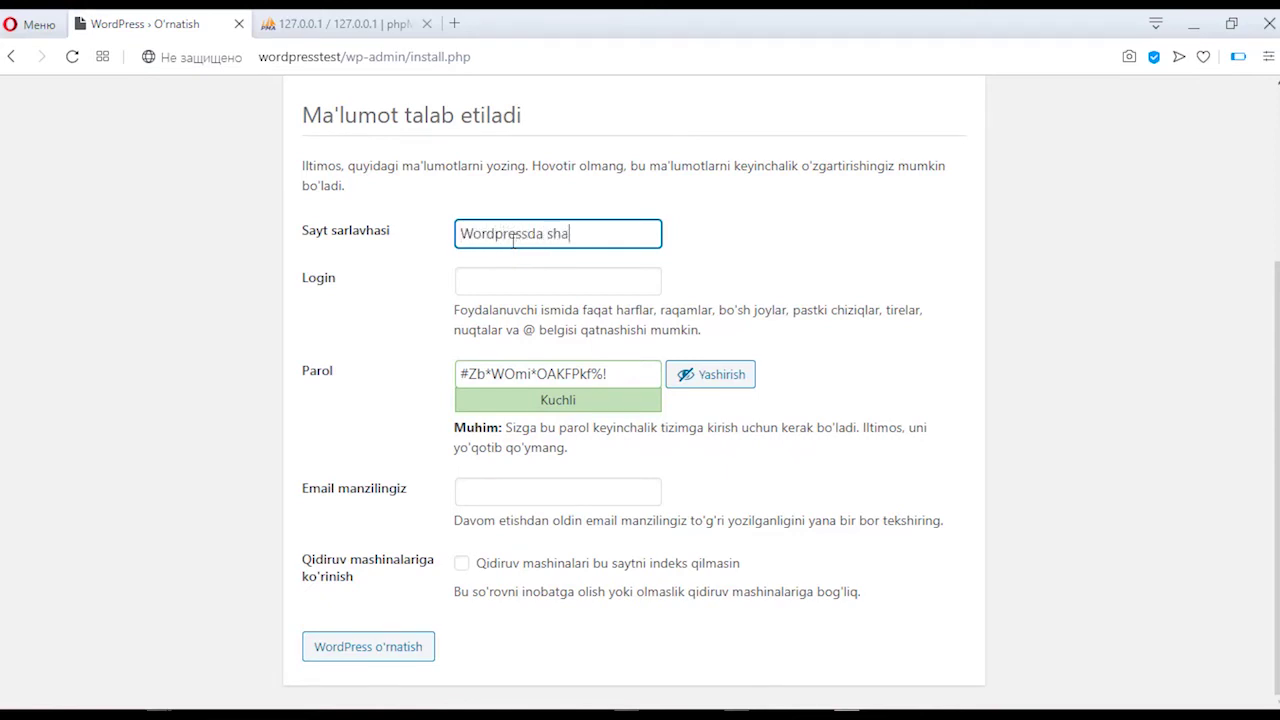
{"action": "type", "text": "xsiy blog yaratish"}
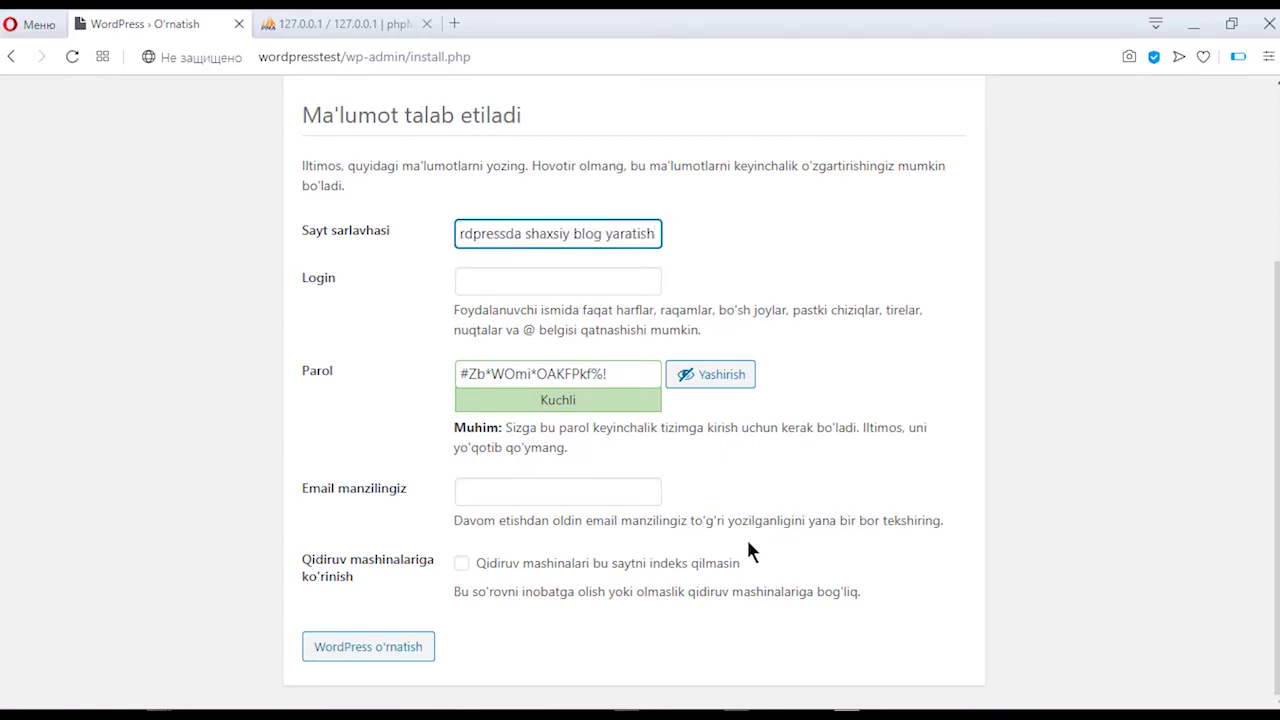
{"action": "left_click", "coordinate": [560, 283]}
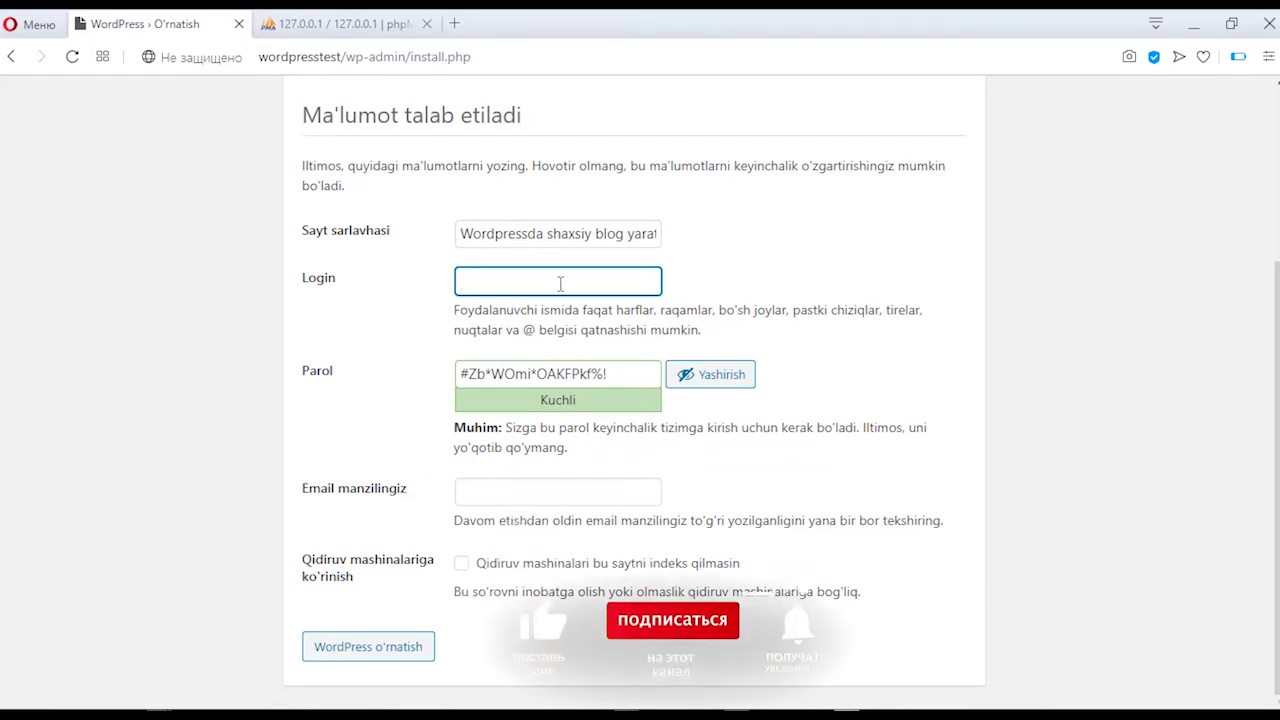
{"action": "type", "text": "ad"}
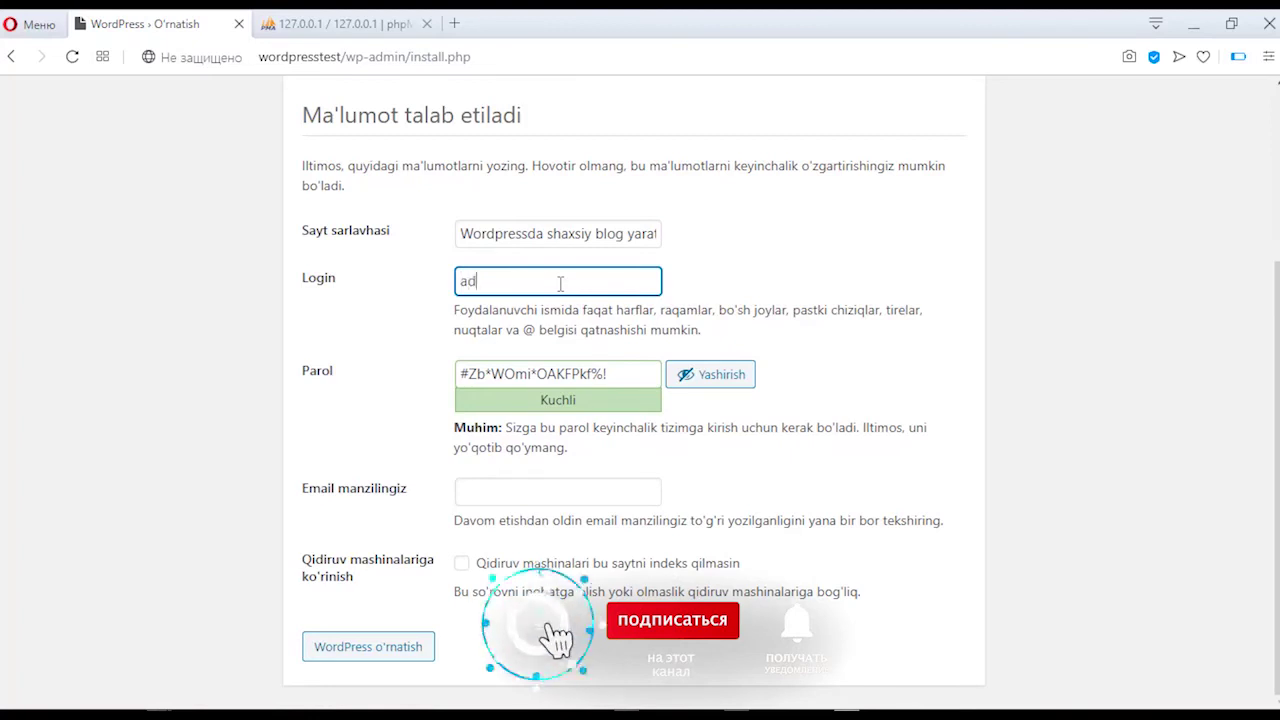
{"action": "type", "text": "minword"}
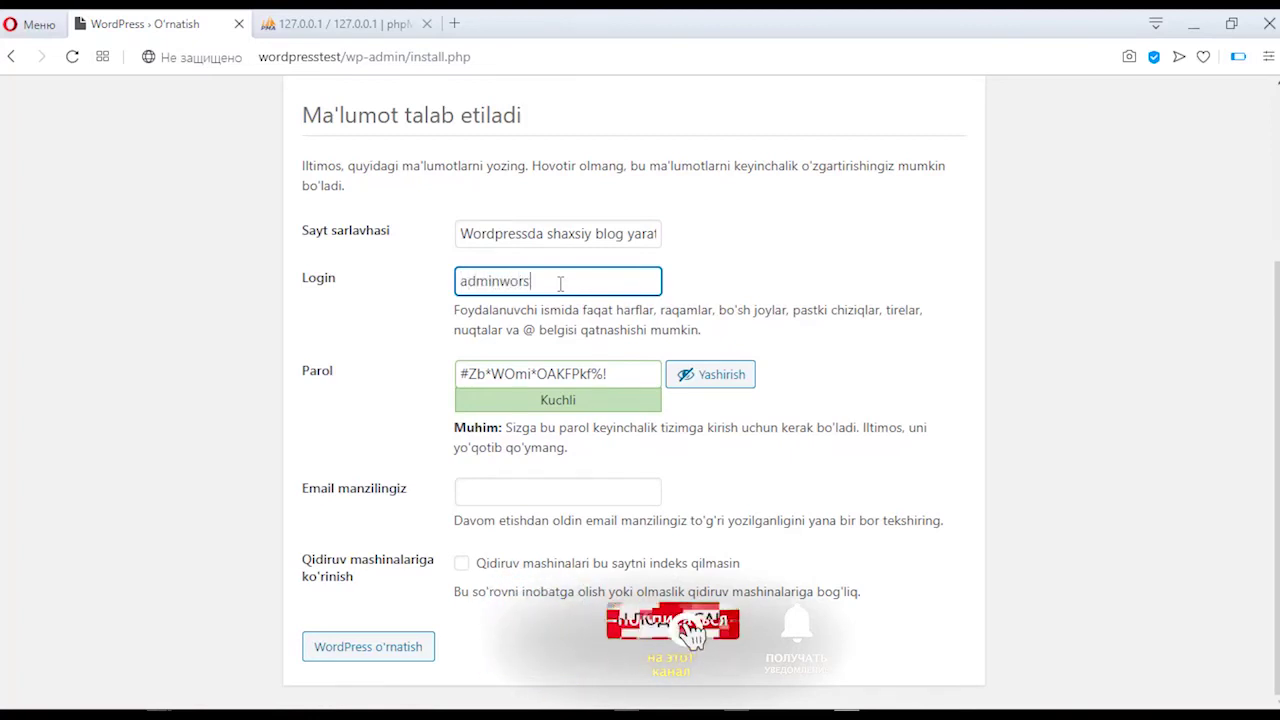
{"action": "type", "text": "pr"}
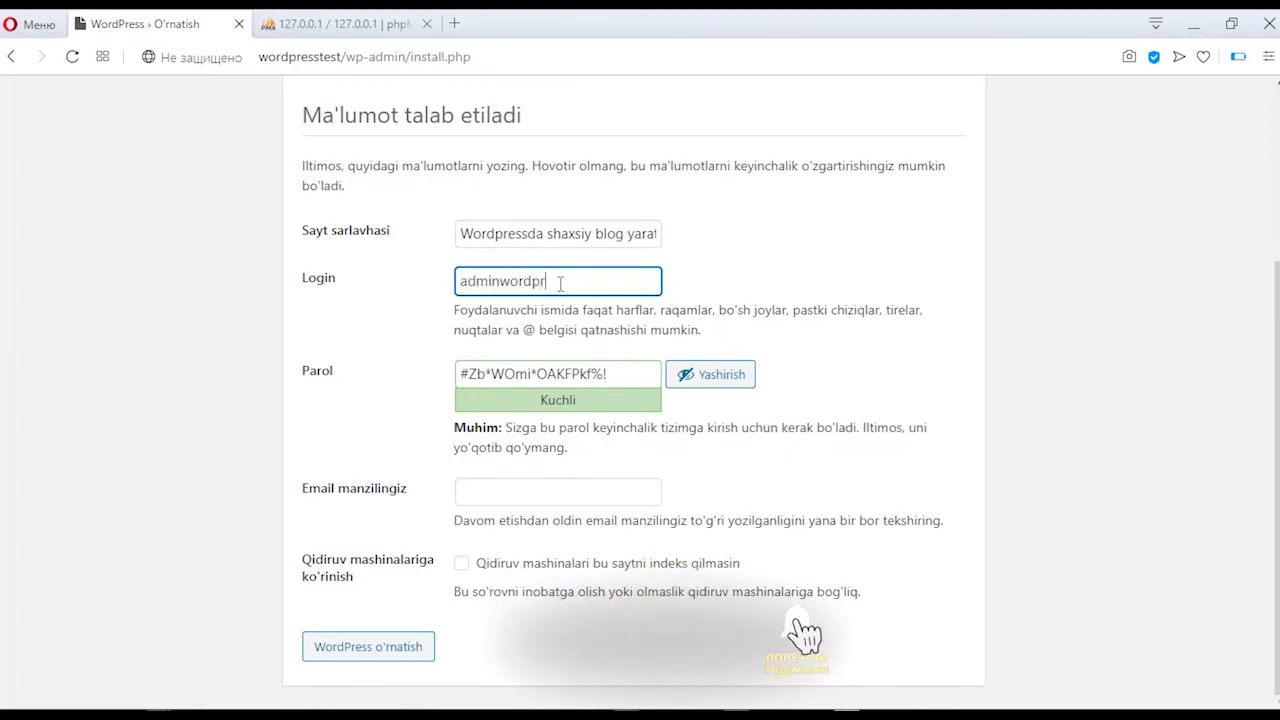
{"action": "type", "text": "ess"}
Step: Replace the generated admin password with a custom one the meter rates Kuchli
{"action": "left_click", "coordinate": [614, 374]}
{"action": "key", "text": "ctrl+a"}
{"action": "key", "text": "BackSpace"}
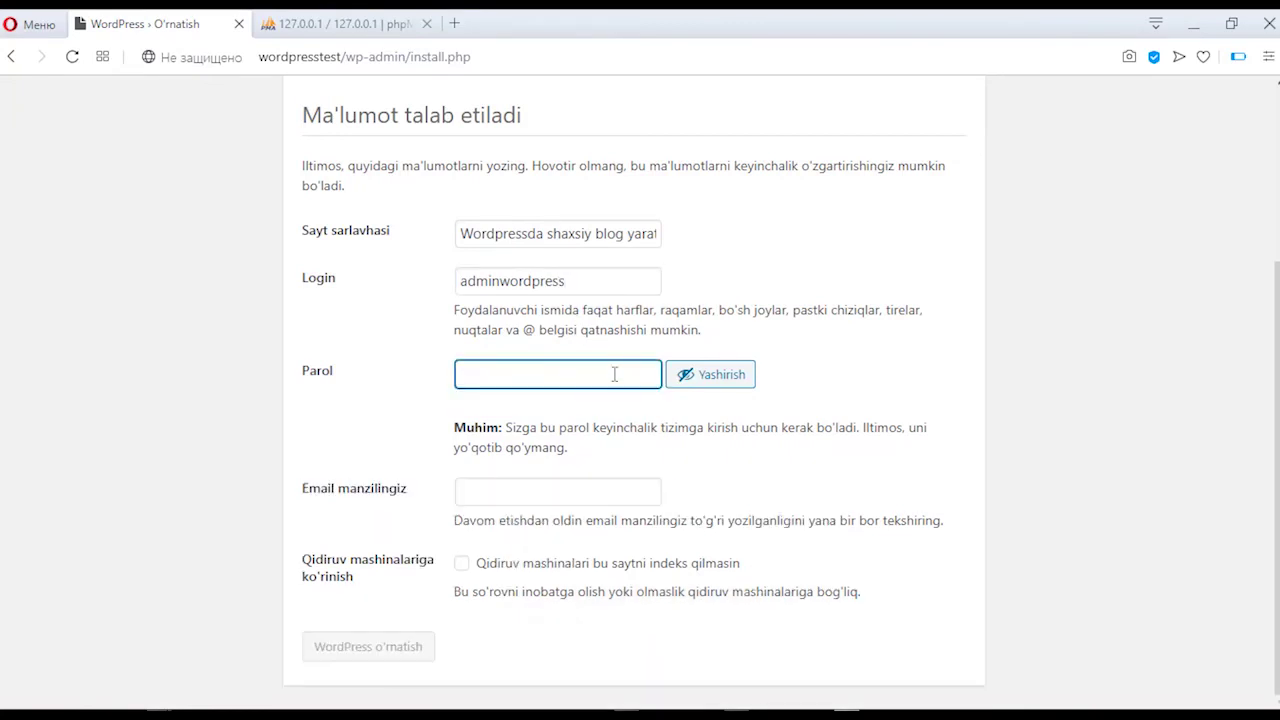
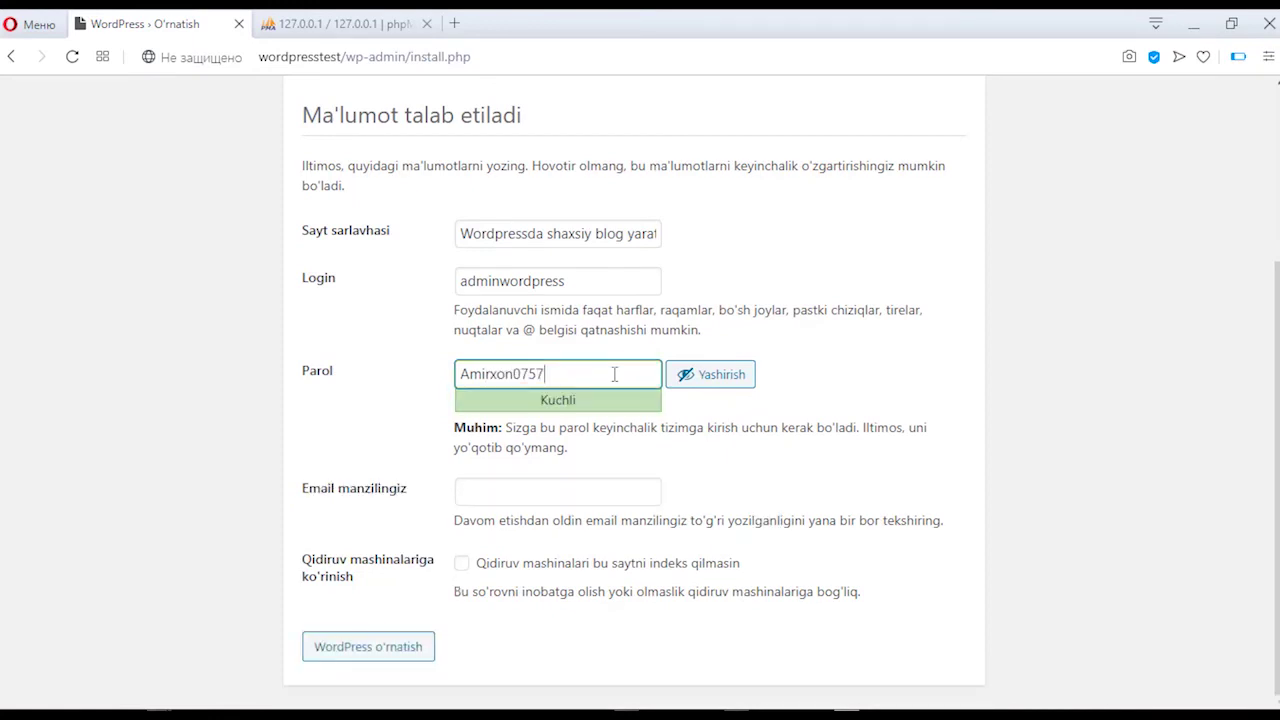
{"action": "left_click", "coordinate": [690, 378]}
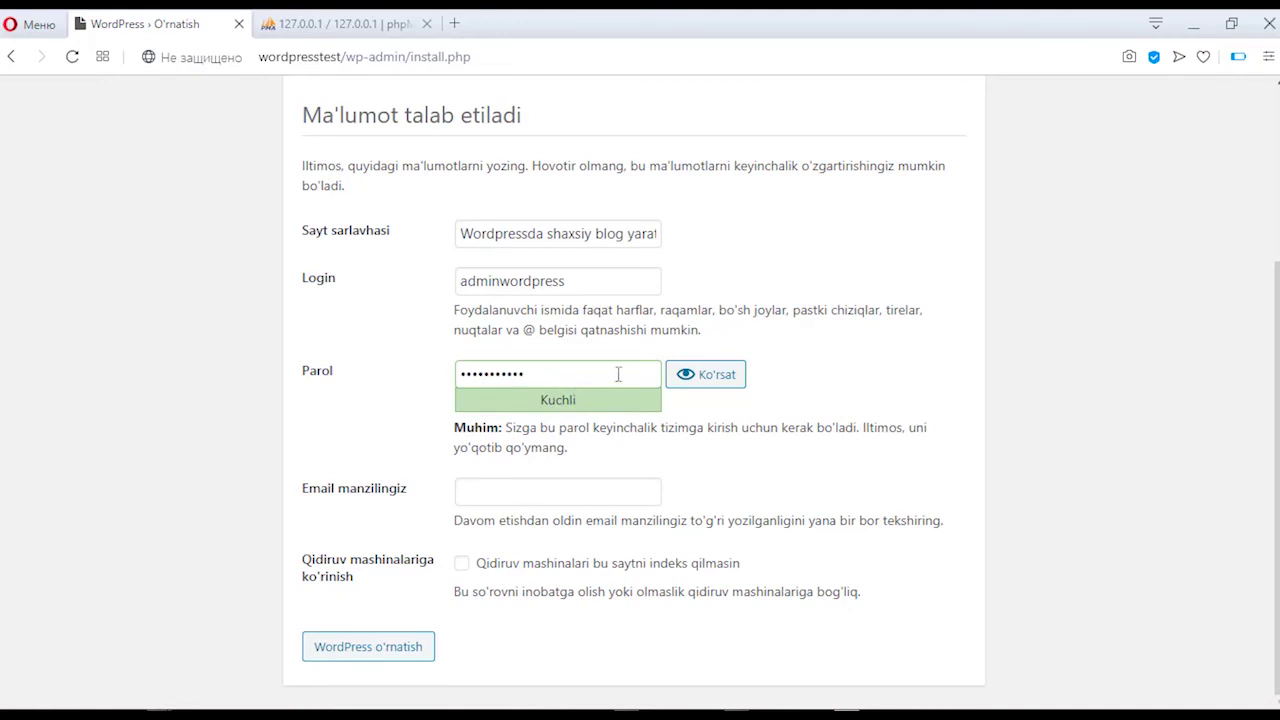
{"action": "left_click", "coordinate": [688, 382]}
{"action": "key", "text": "BackSpace"}
{"action": "key", "text": "BackSpace"}
{"action": "key", "text": "BackSpace"}
{"action": "key", "text": "BackSpace"}
{"action": "key", "text": "BackSpace"}
{"action": "key", "text": "BackSpace"}
{"action": "key", "text": "BackSpace"}
{"action": "key", "text": "BackSpace"}
{"action": "key", "text": "BackSpace"}
{"action": "key", "text": "BackSpace"}
{"action": "key", "text": "BackSpace"}
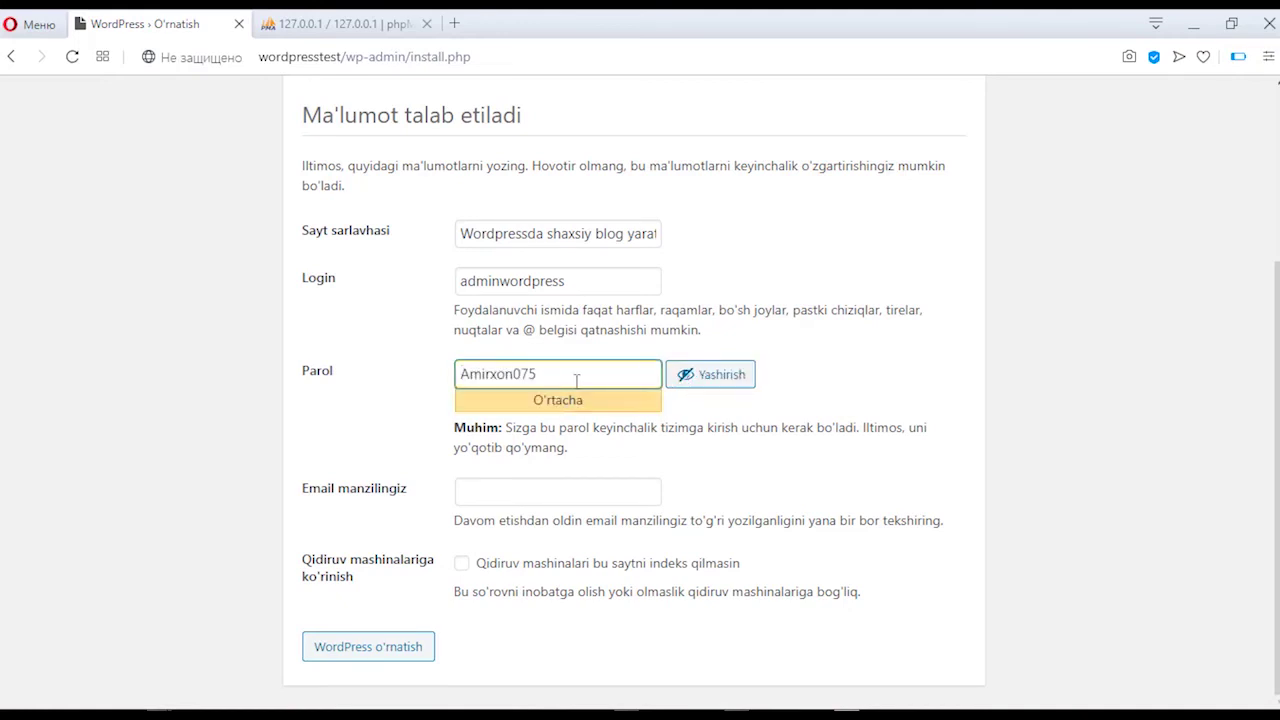
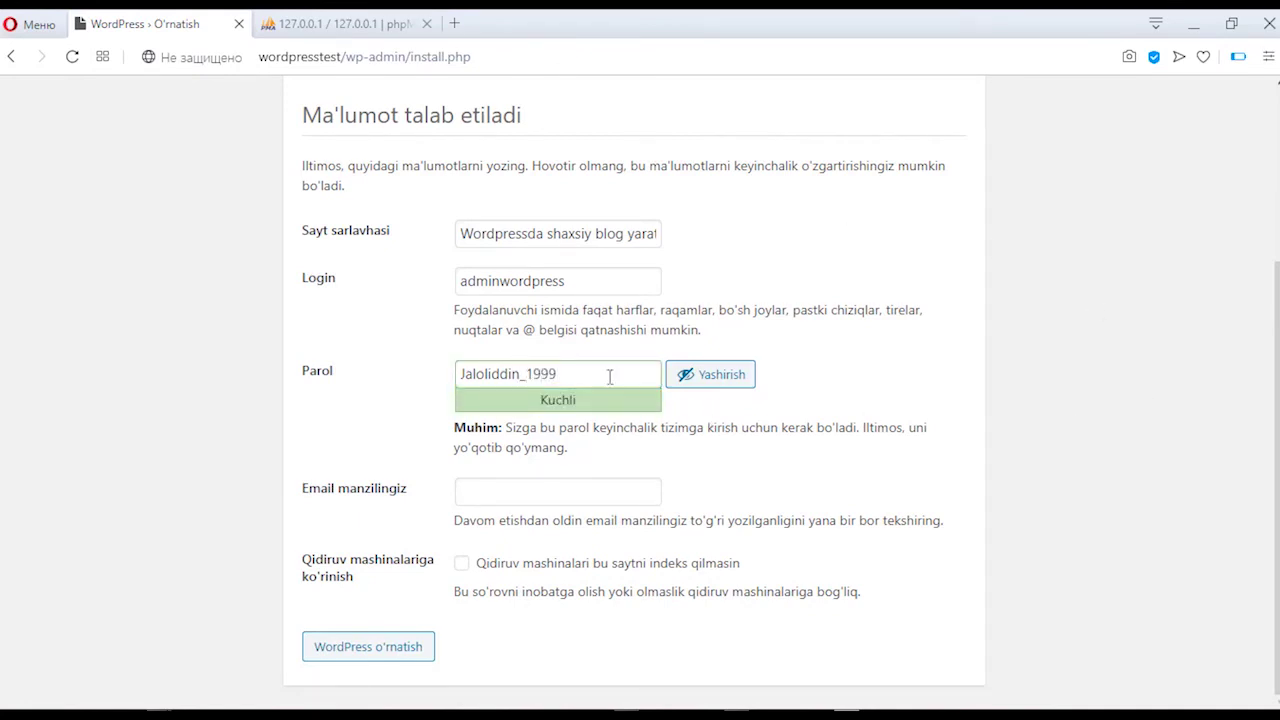
{"action": "left_click", "coordinate": [941, 391]}
Step: Enter the admin's e-mail address and tick 'Qidiruv mashinalari bu saytni indeks qilmasin'
{"action": "left_click", "coordinate": [479, 497]}
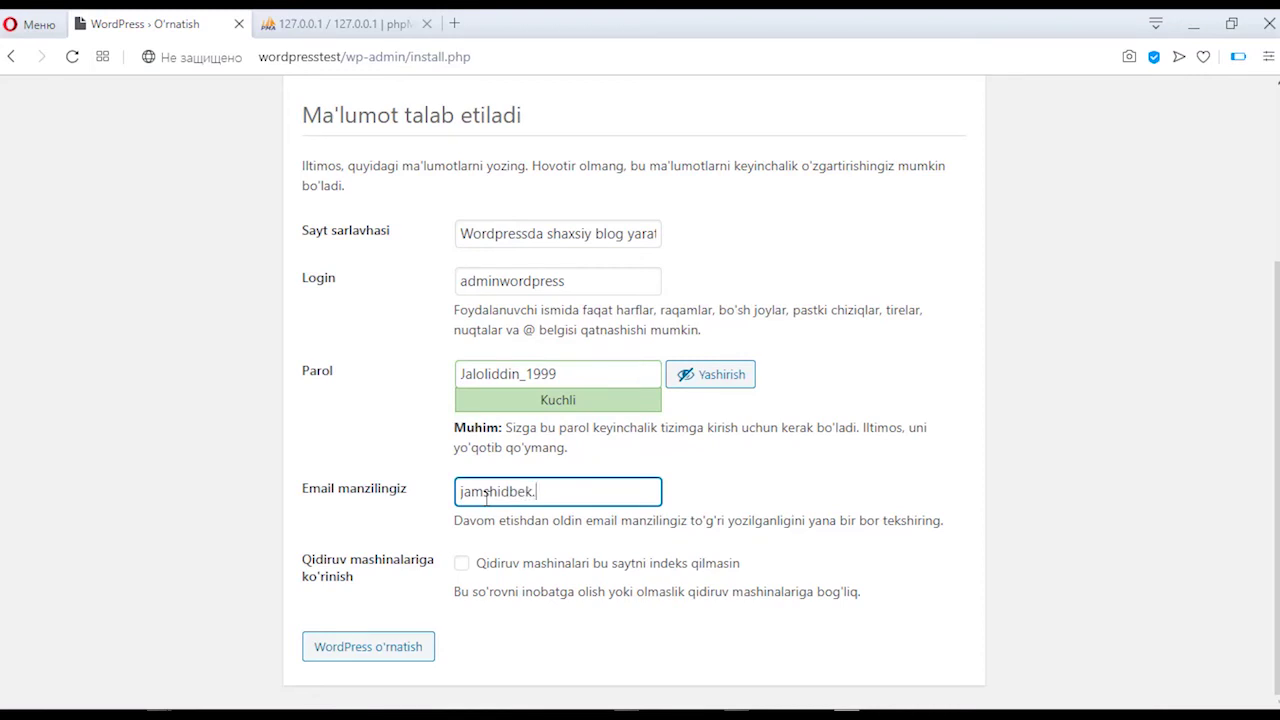
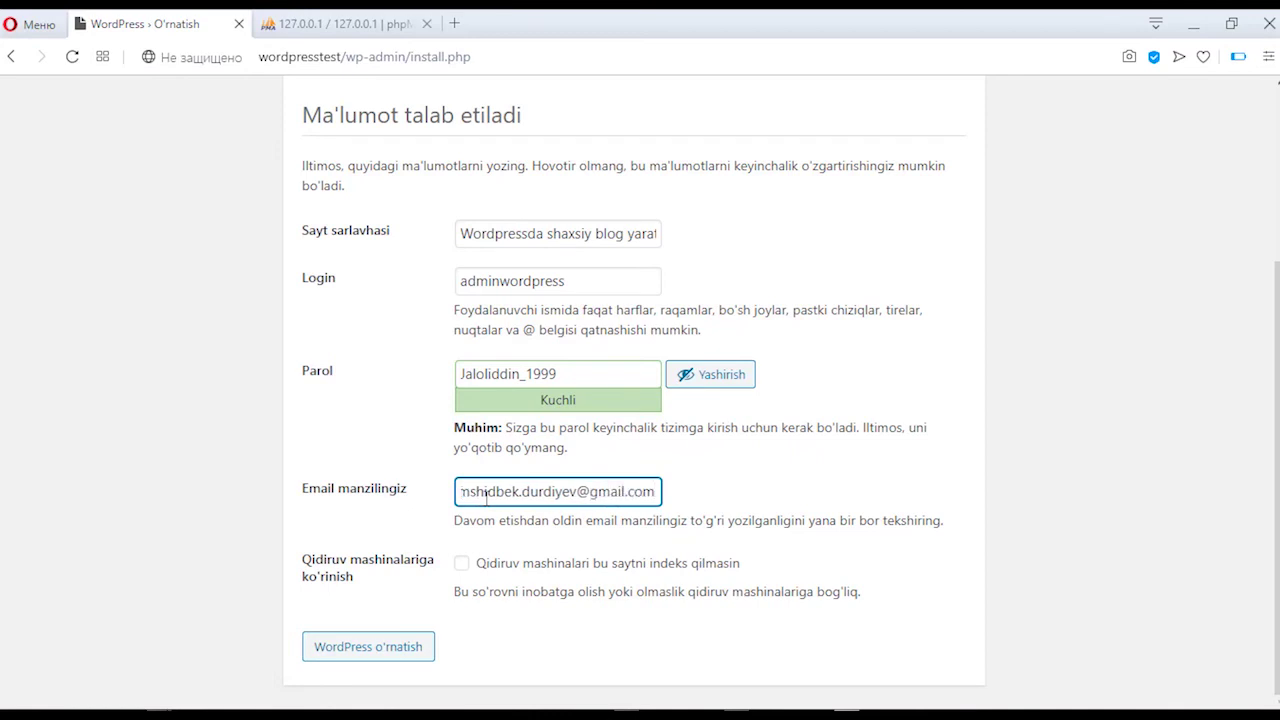
{"action": "left_click", "coordinate": [752, 495]}
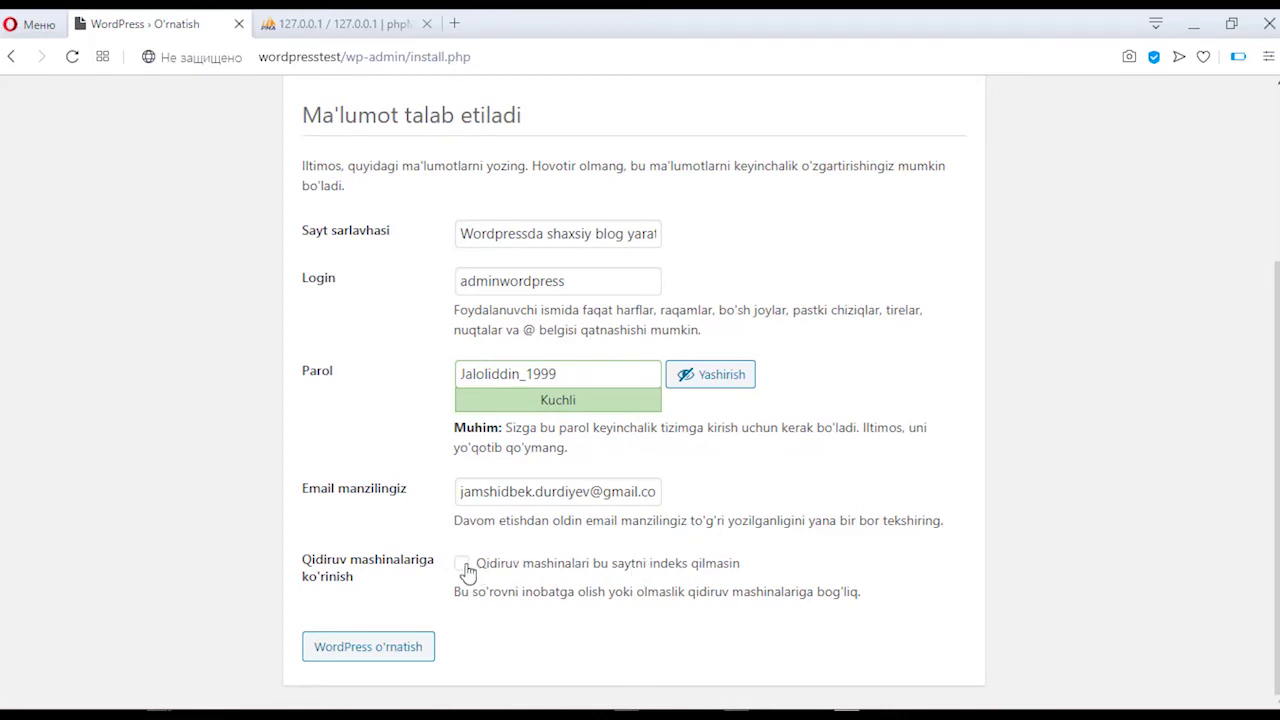
{"action": "left_click", "coordinate": [463, 565]}
Step: Run the WordPress installation with the entered details and review the Tabriklaymiz! page
{"action": "left_click", "coordinate": [350, 652]}
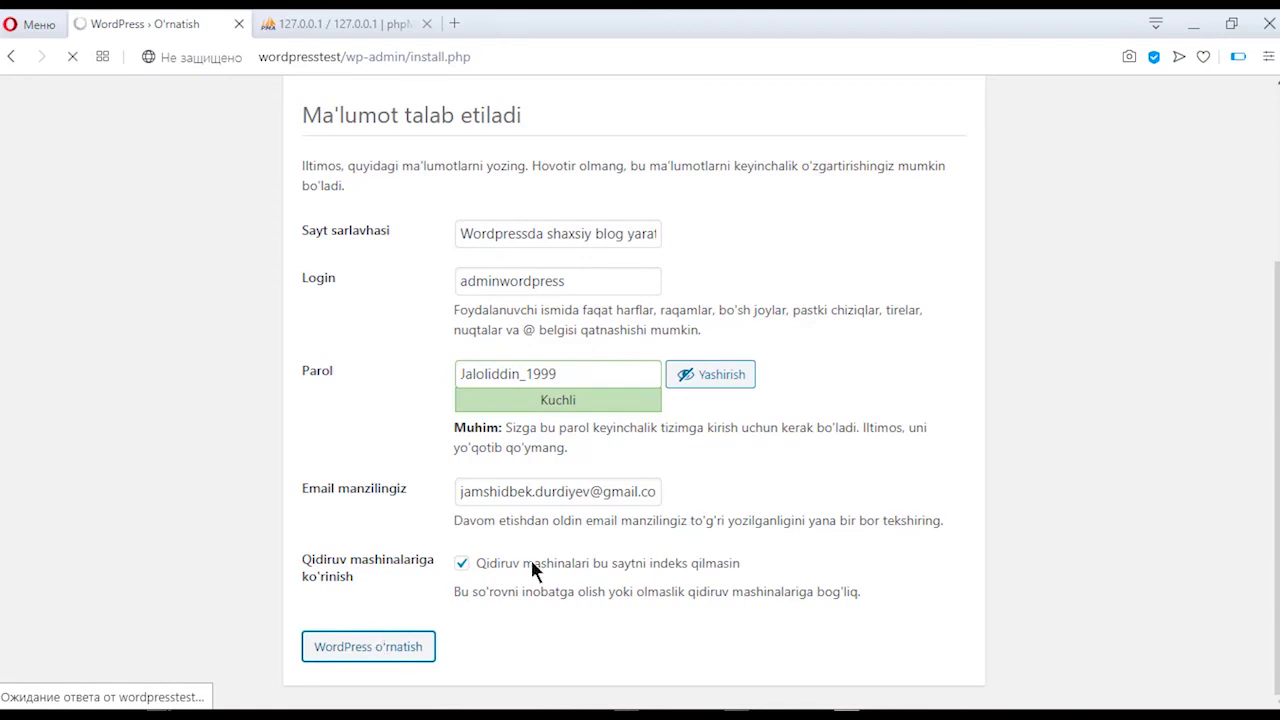
{"action": "scroll", "coordinate": [749, 409], "scroll_direction": "up", "scroll_amount": 3}
{"action": "scroll", "coordinate": [749, 409], "scroll_direction": "down", "scroll_amount": 3}
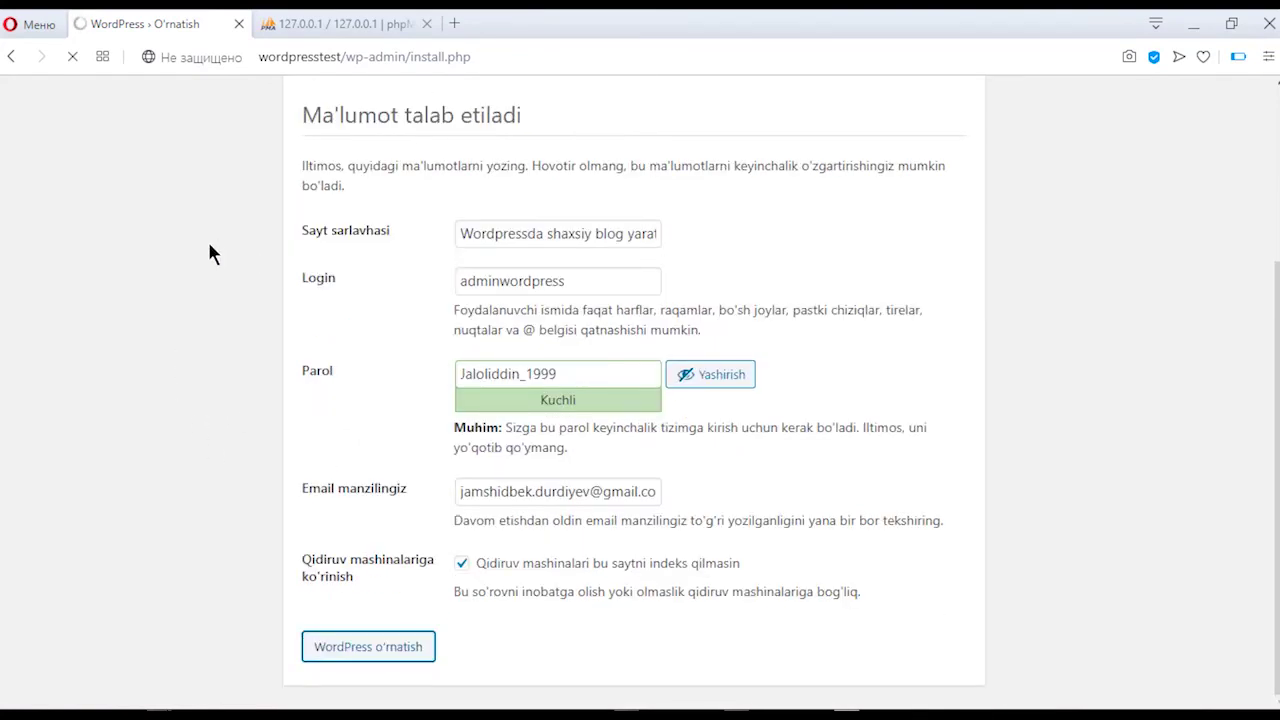
{"action": "scroll", "coordinate": [443, 330], "scroll_direction": "up", "scroll_amount": 1}
{"action": "scroll", "coordinate": [443, 330], "scroll_direction": "up", "scroll_amount": 2}
{"action": "scroll", "coordinate": [662, 314], "scroll_direction": "down", "scroll_amount": 3}
Step: Save the new admin login in the browser and continue to the Kirish login page
{"action": "scroll", "coordinate": [662, 314], "scroll_direction": "up", "scroll_amount": 1}
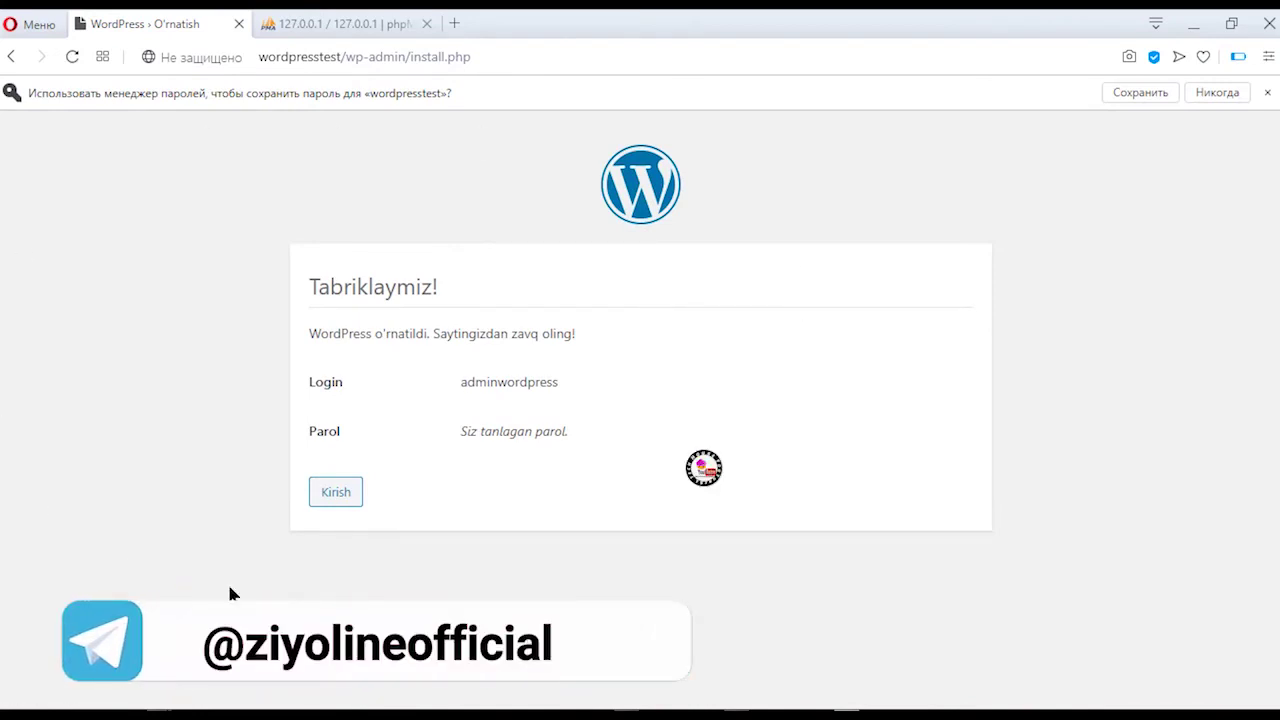
{"action": "left_click", "coordinate": [1150, 92]}
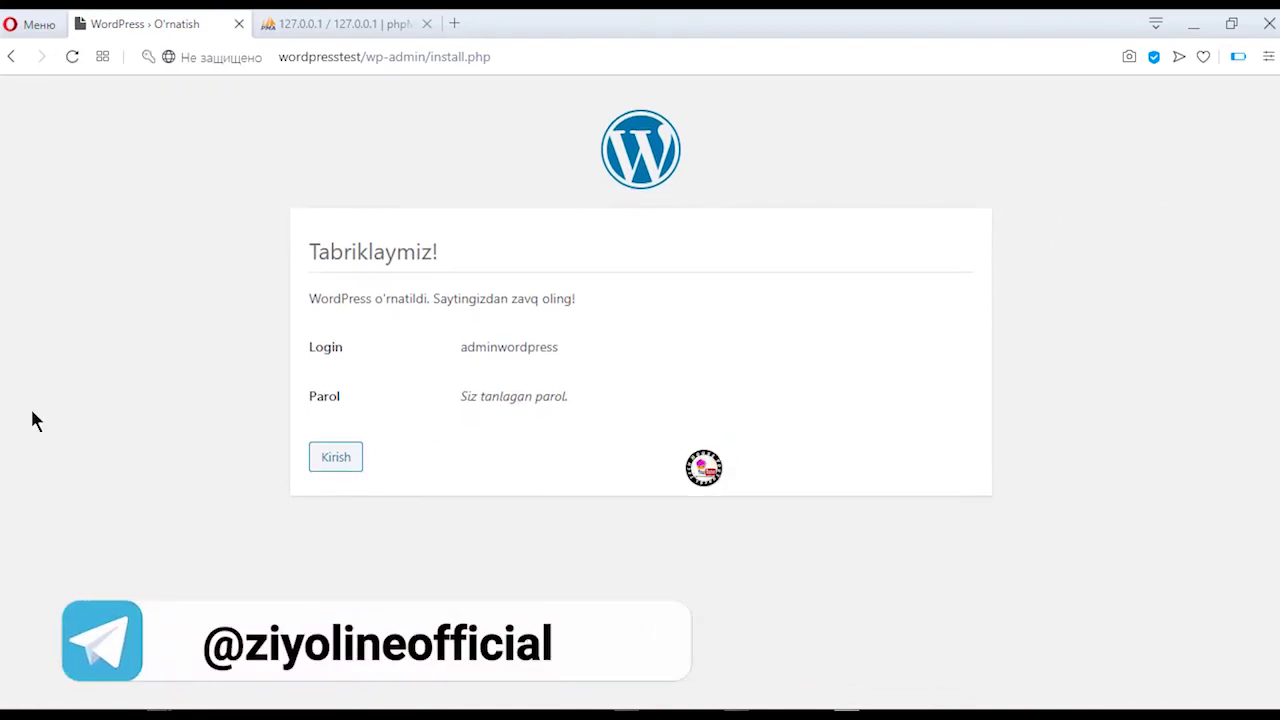
{"action": "left_click", "coordinate": [346, 457]}
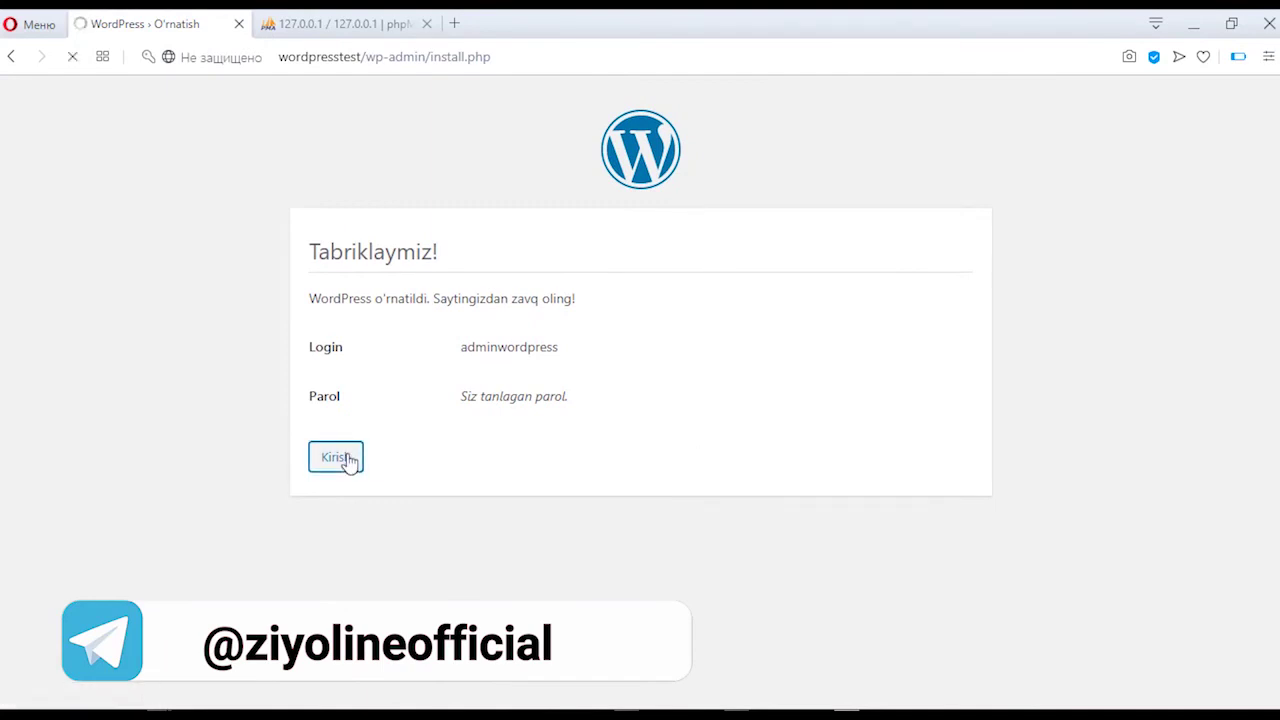
Step: Log in with the saved admin credentials and 'Meni eslab qol' ticked, then close the phpMyAdmin tab
{"action": "left_click", "coordinate": [553, 336]}
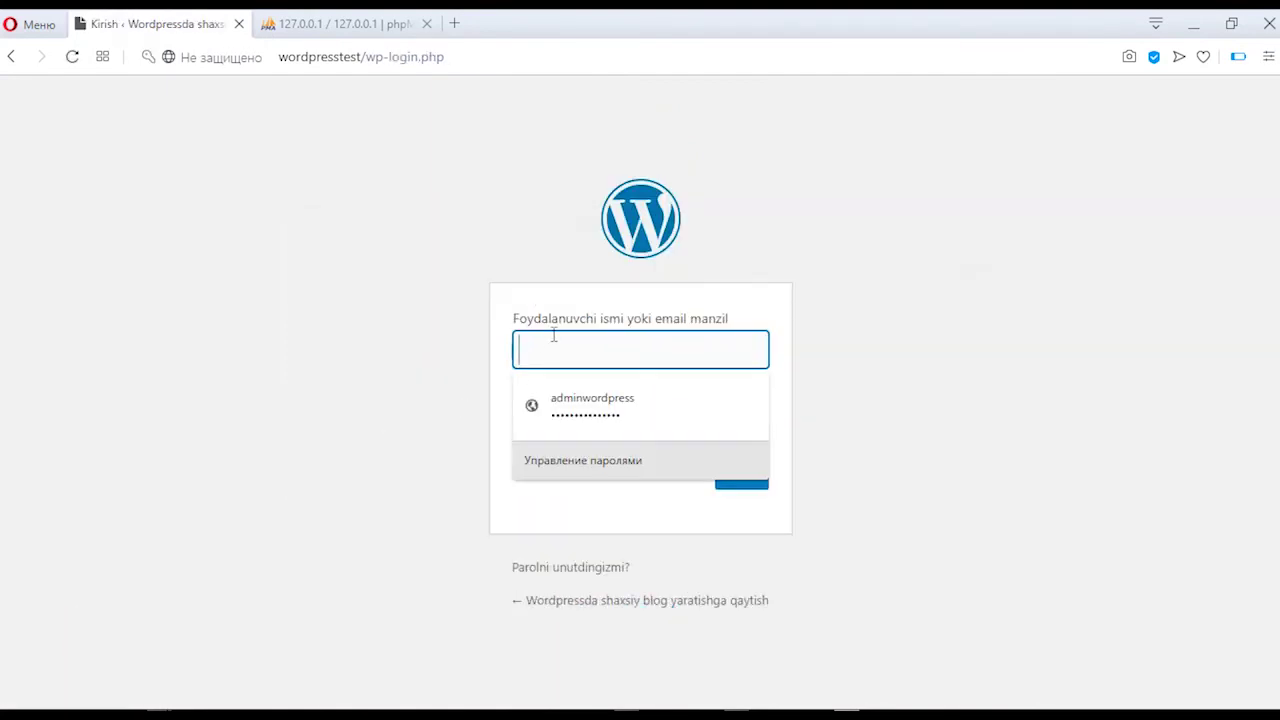
{"action": "left_click", "coordinate": [586, 408]}
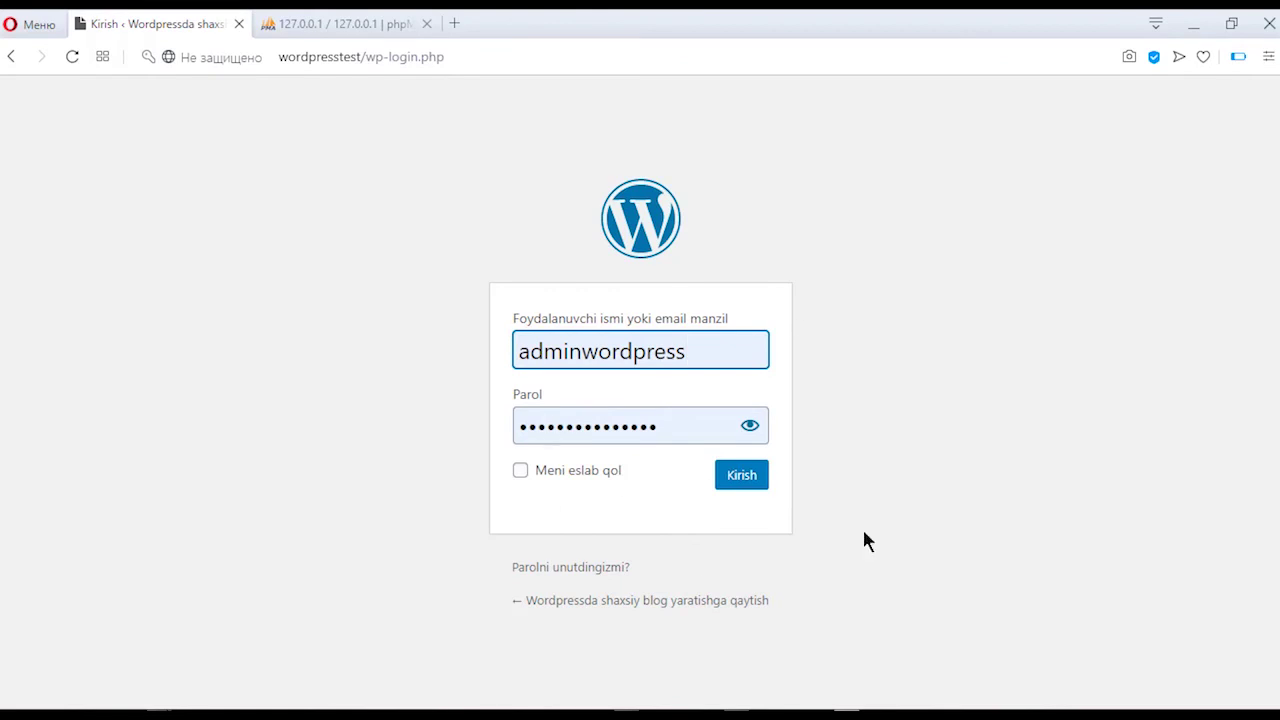
{"action": "left_click", "coordinate": [560, 474]}
{"action": "left_click", "coordinate": [744, 478]}
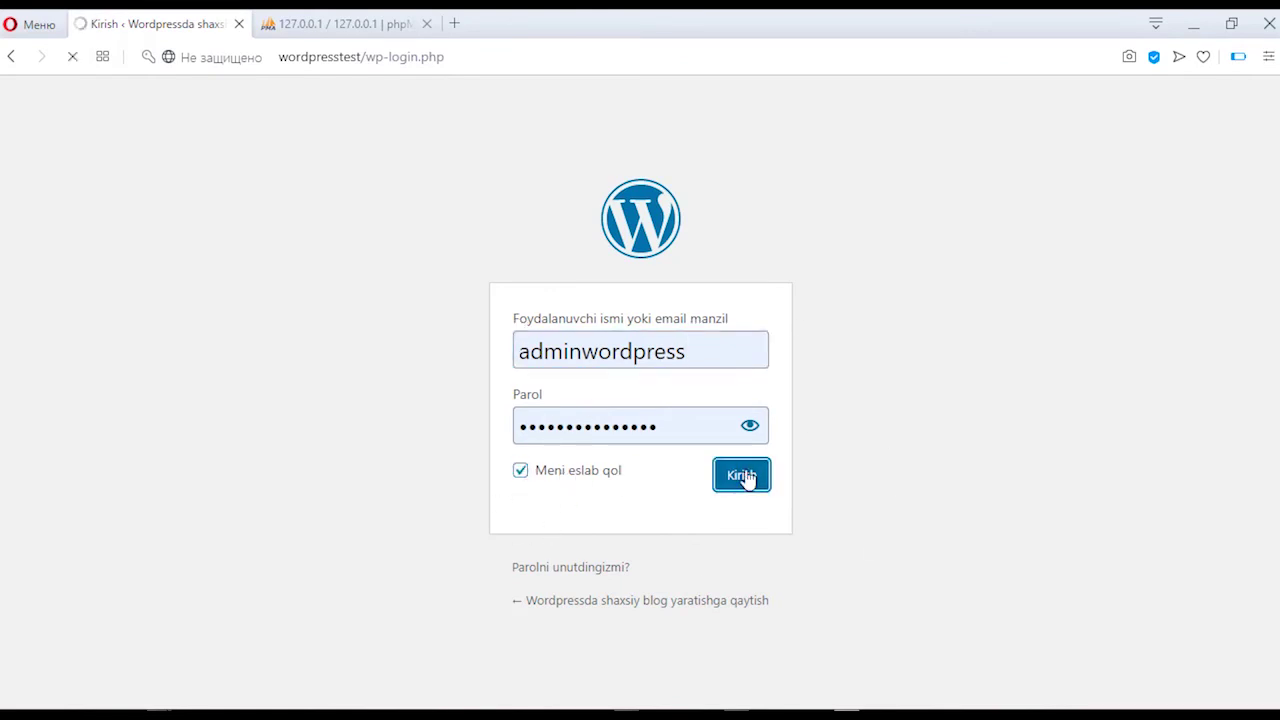
{"action": "left_click", "coordinate": [429, 28]}
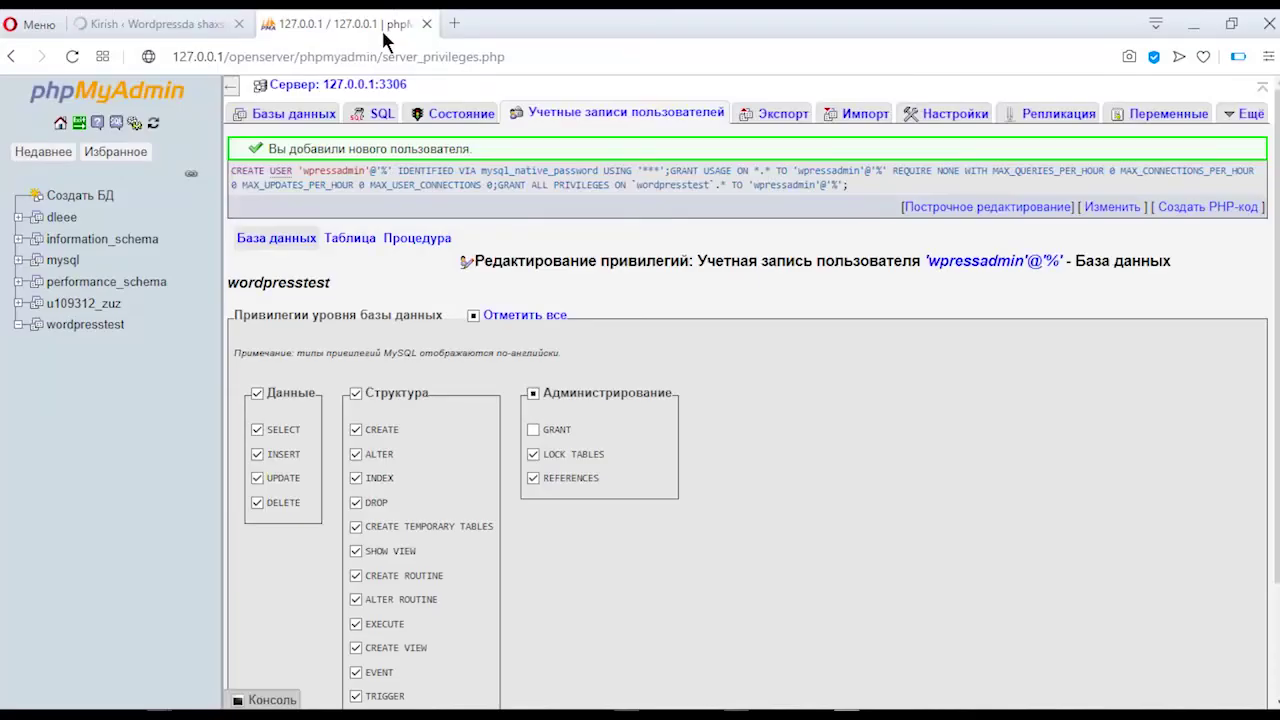
{"action": "left_click", "coordinate": [429, 28]}
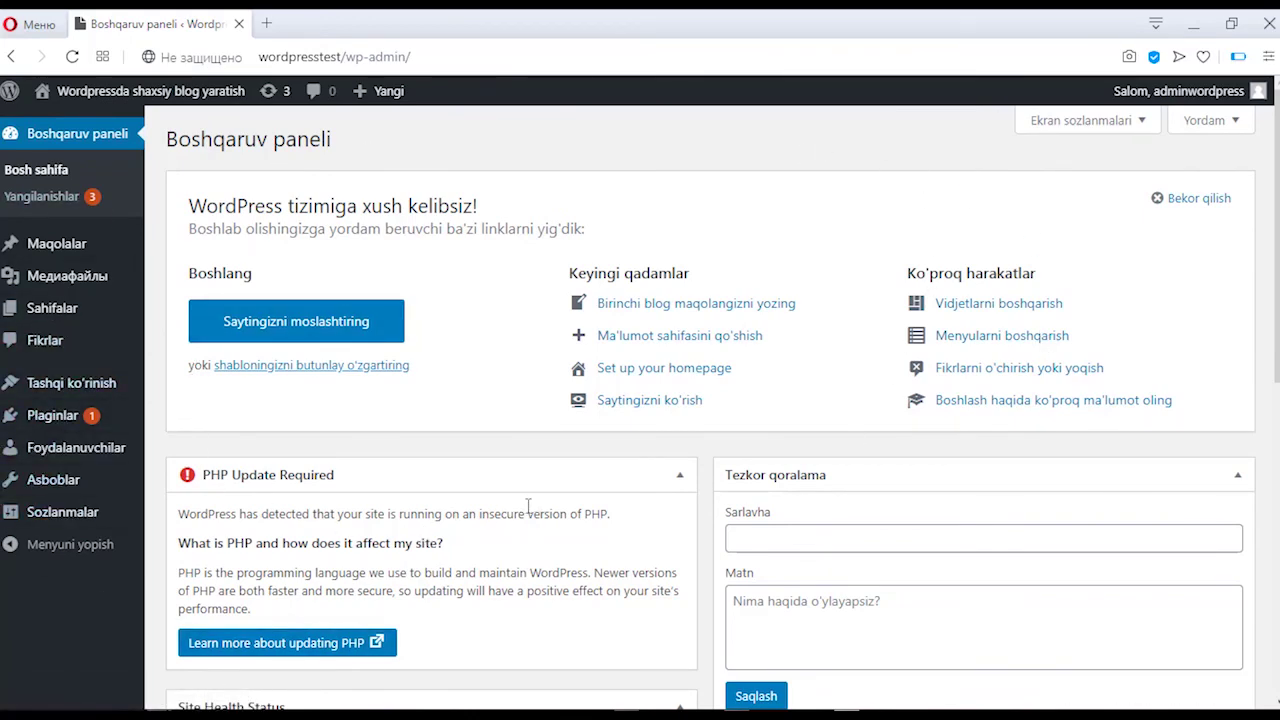
Step: Bring up the context menu for 'Saytga o'tish' under the site name in the admin bar
{"action": "scroll", "coordinate": [527, 507], "scroll_direction": "down", "scroll_amount": 3}
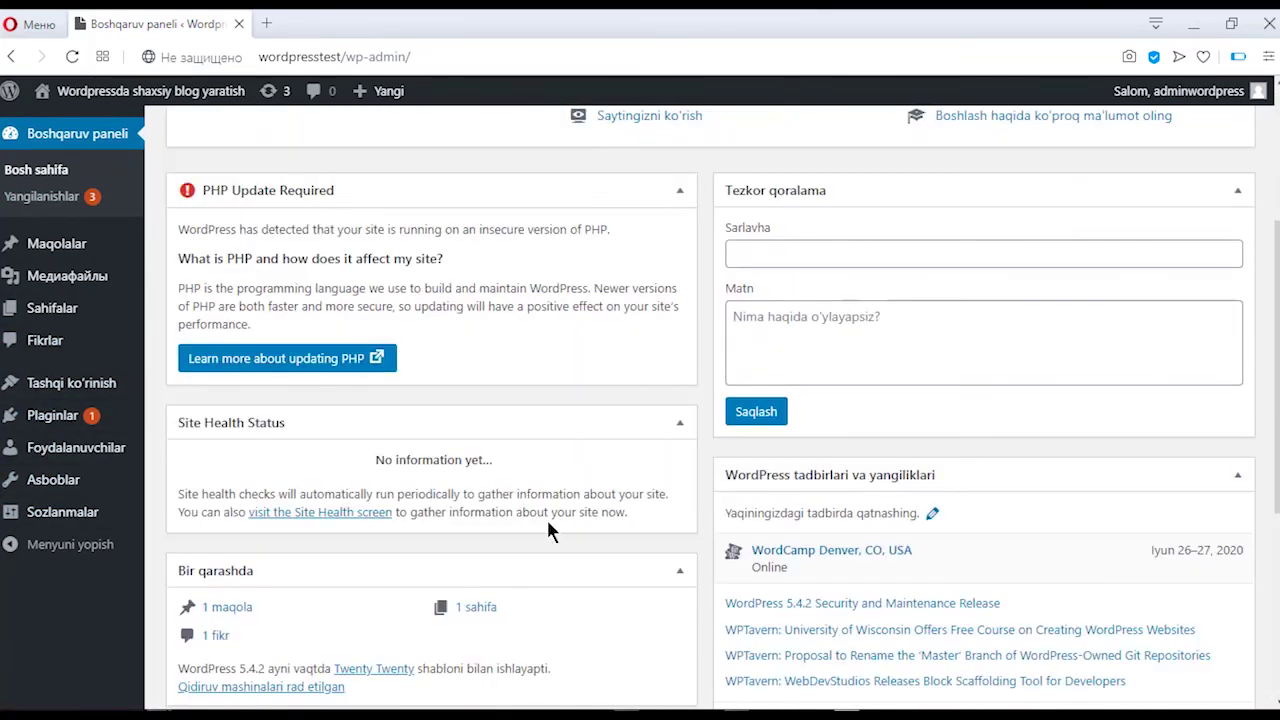
{"action": "scroll", "coordinate": [586, 455], "scroll_direction": "up", "scroll_amount": 3}
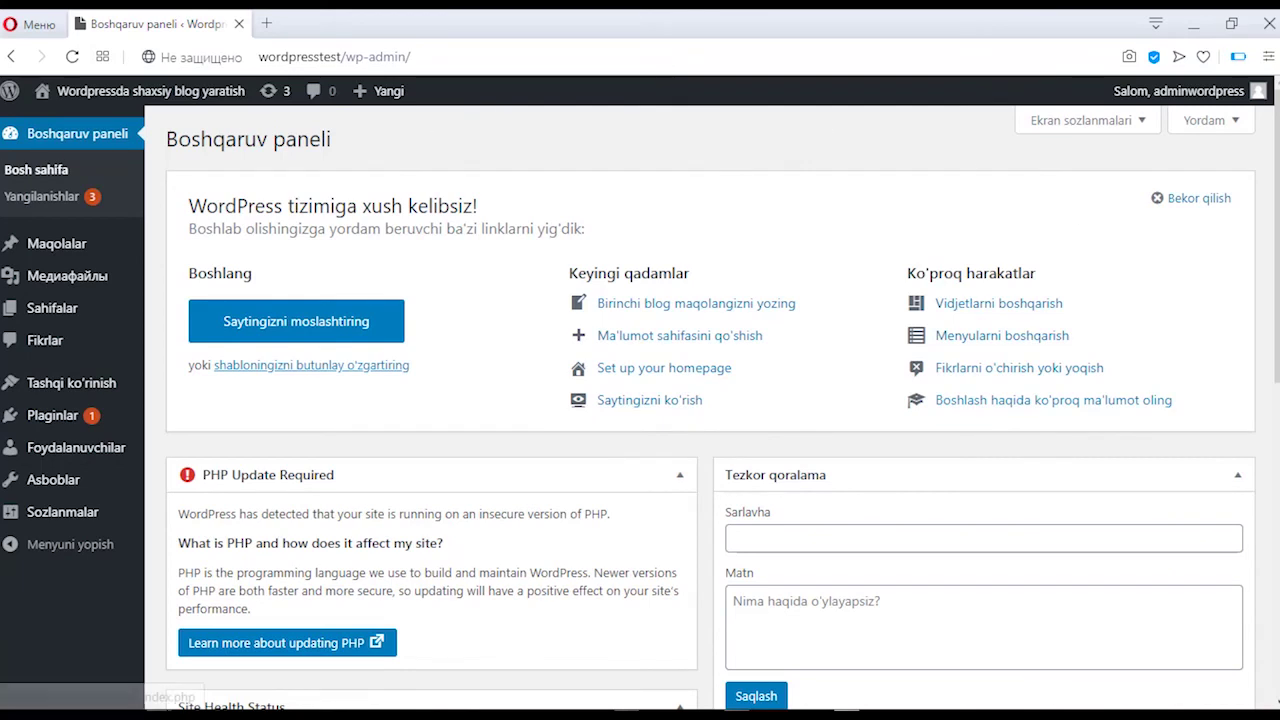
{"action": "mouse_move", "coordinate": [131, 515]}
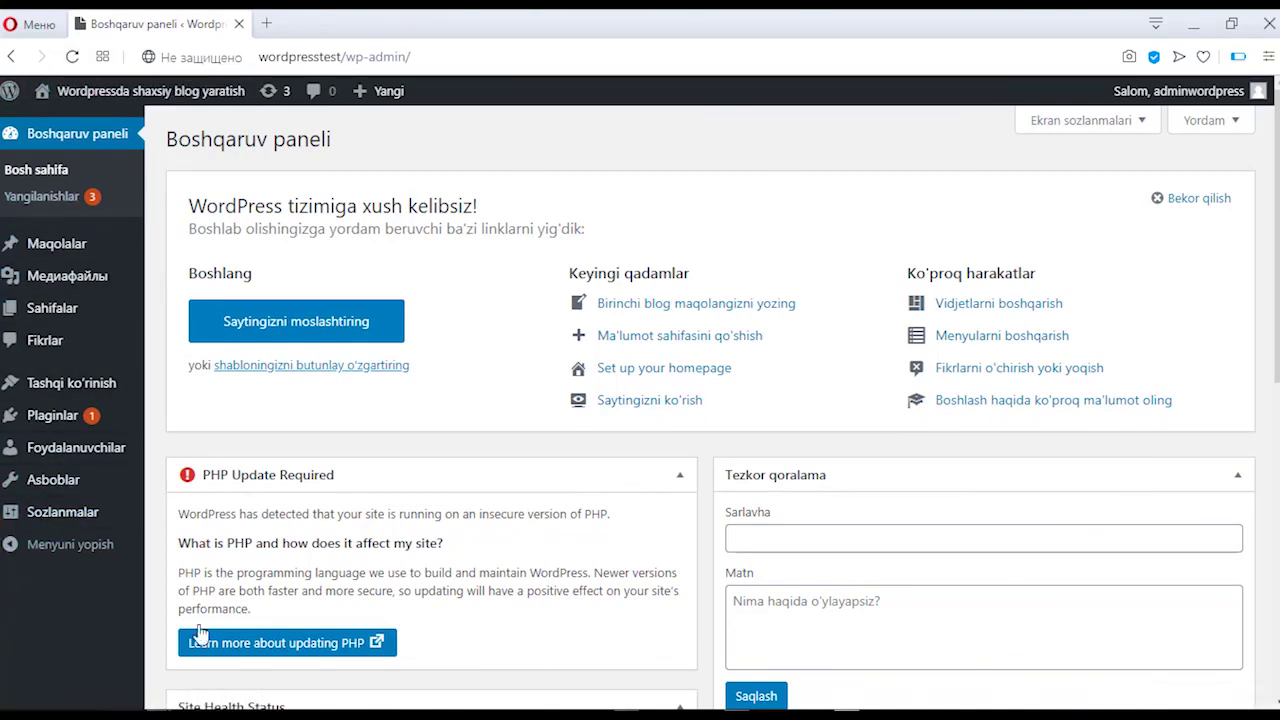
{"action": "mouse_move", "coordinate": [48, 93]}
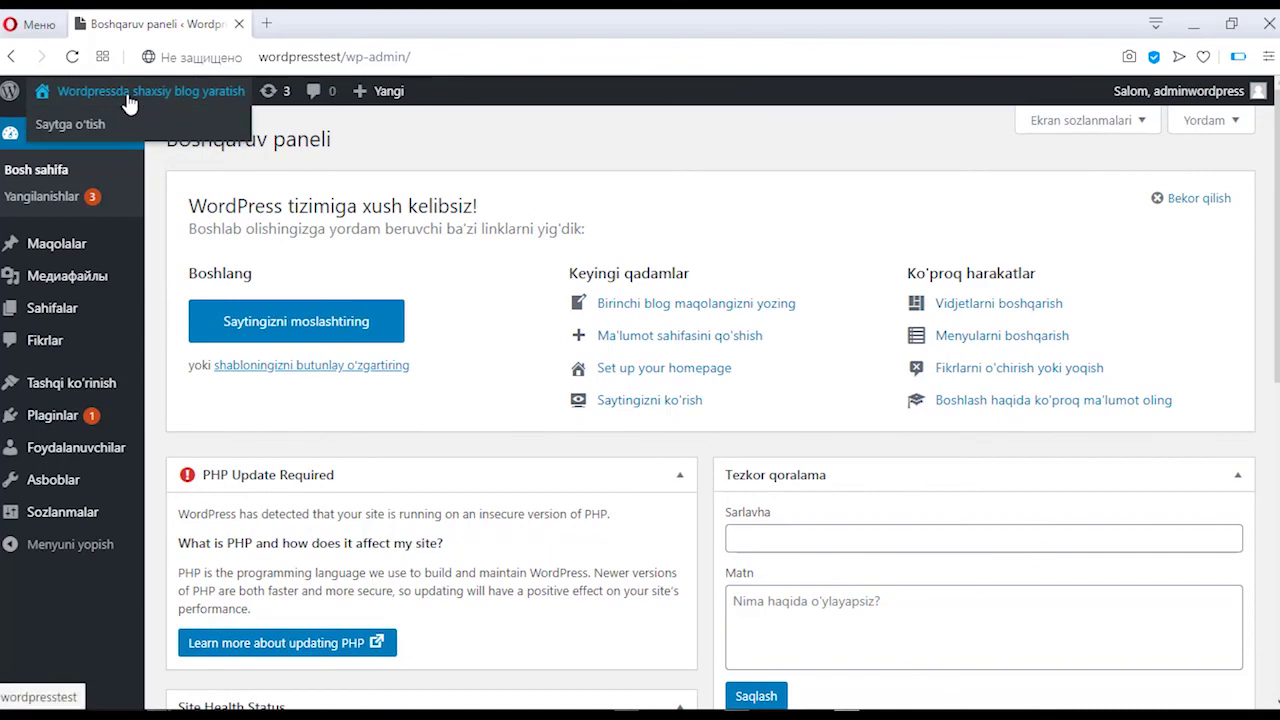
{"action": "right_click", "coordinate": [105, 122]}
Step: Open the public site in a new tab, scroll to its footer and return to the top
{"action": "left_click", "coordinate": [135, 130]}
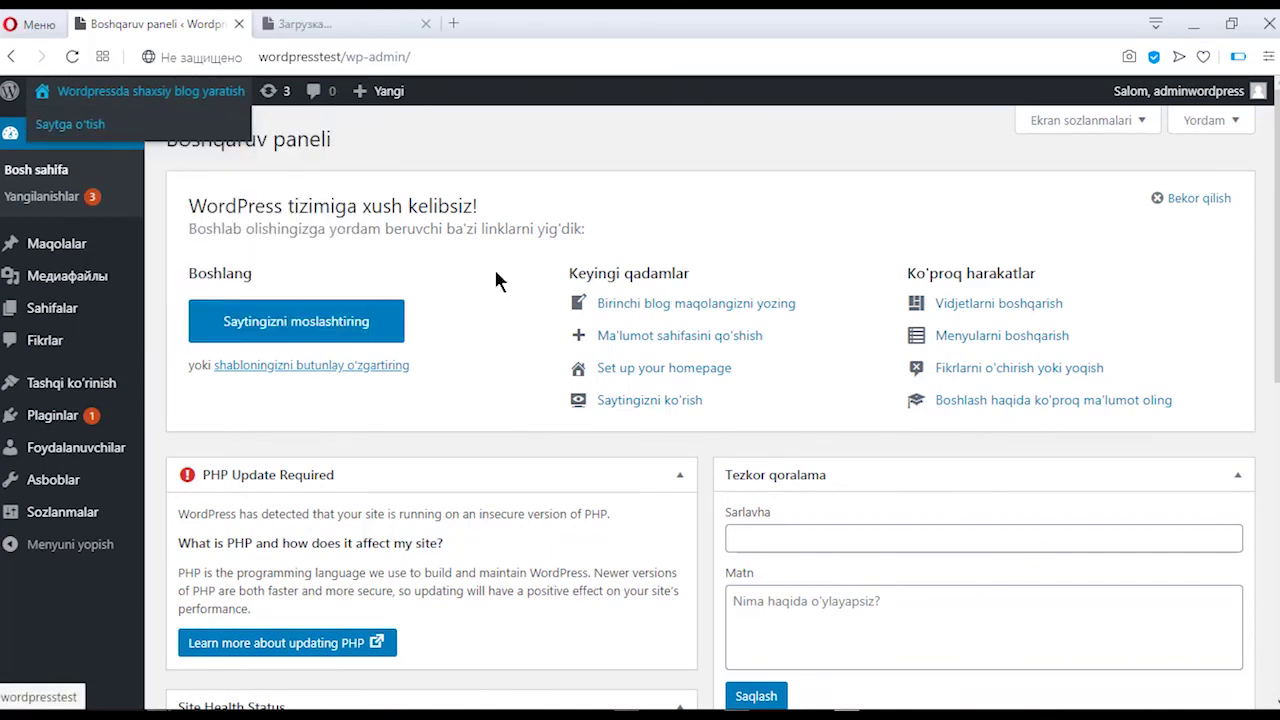
{"action": "left_click", "coordinate": [355, 26]}
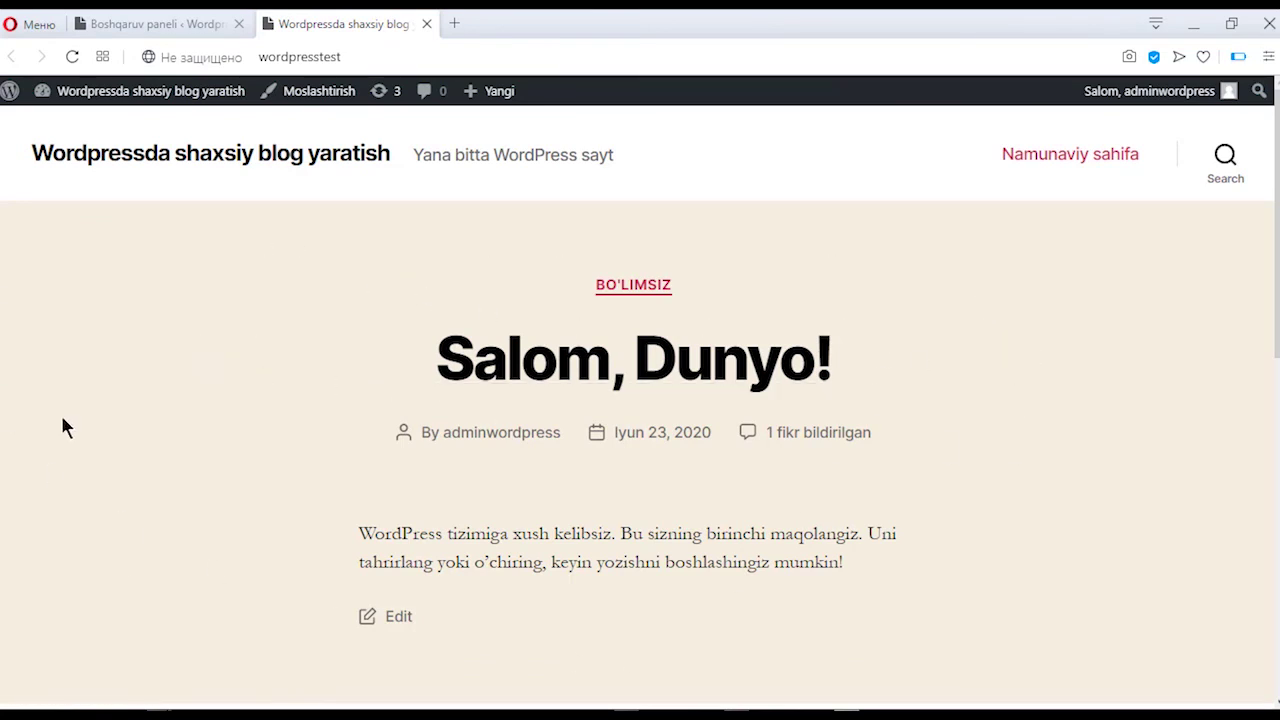
{"action": "scroll", "coordinate": [514, 343], "scroll_direction": "down", "scroll_amount": 6}
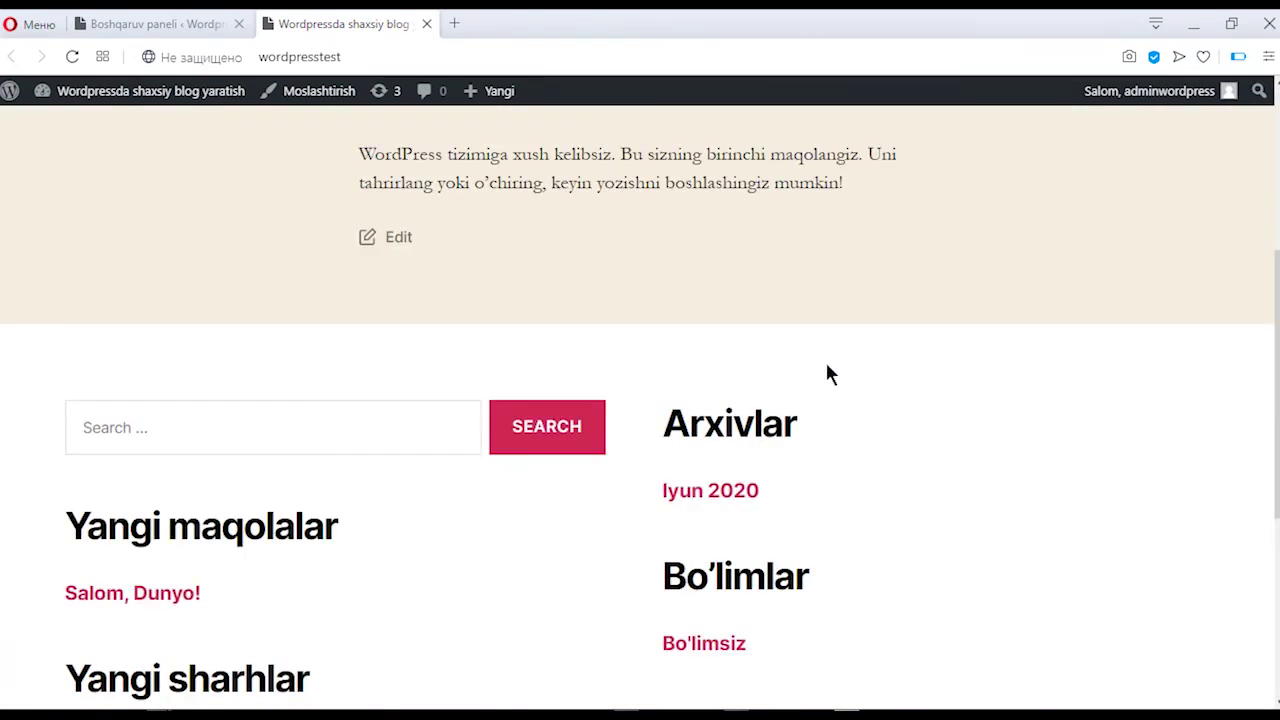
{"action": "scroll", "coordinate": [830, 373], "scroll_direction": "down", "scroll_amount": 2}
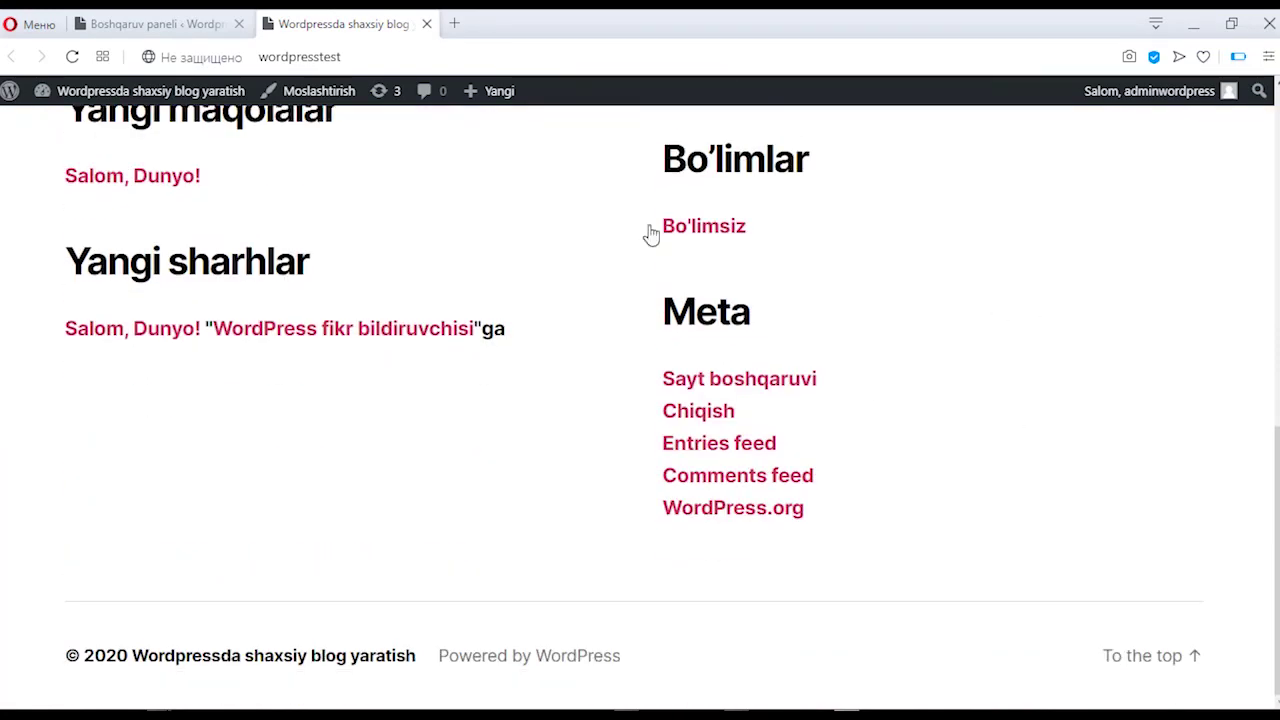
{"action": "left_click", "coordinate": [1157, 668]}
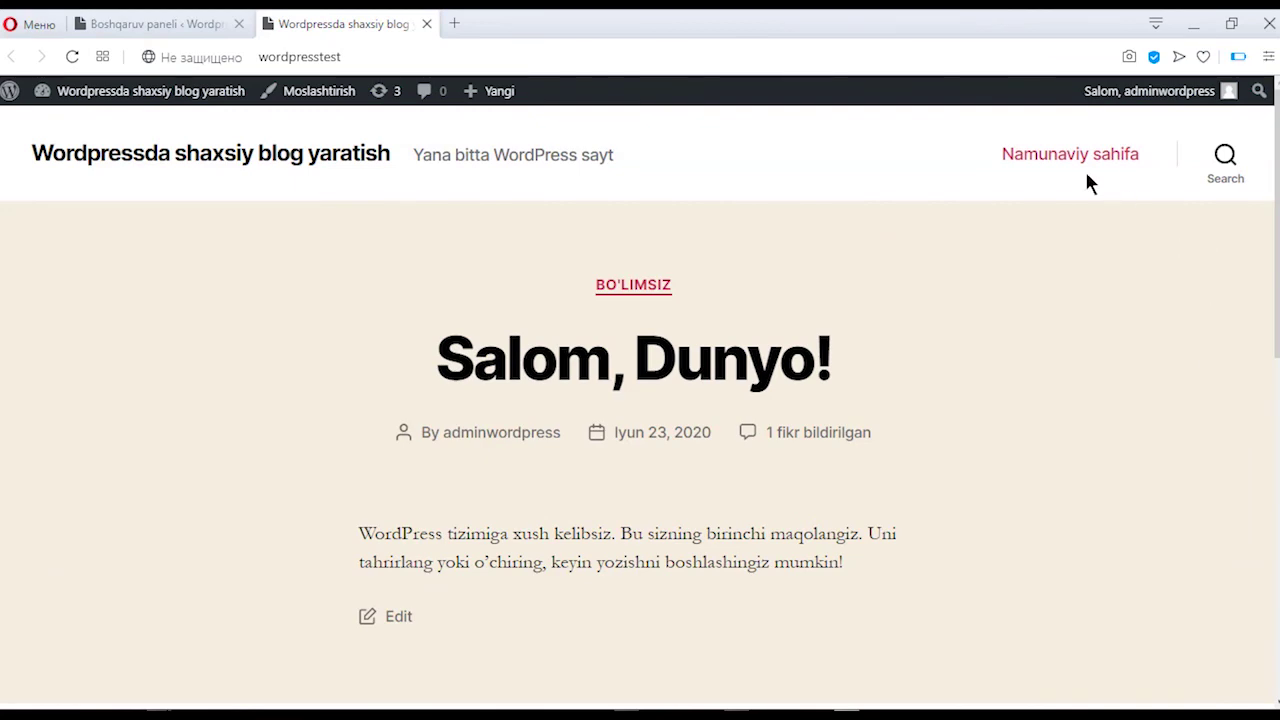
Step: Open the Namunaviy sahifa sample page from the header and scroll through it
{"action": "left_click", "coordinate": [1075, 162]}
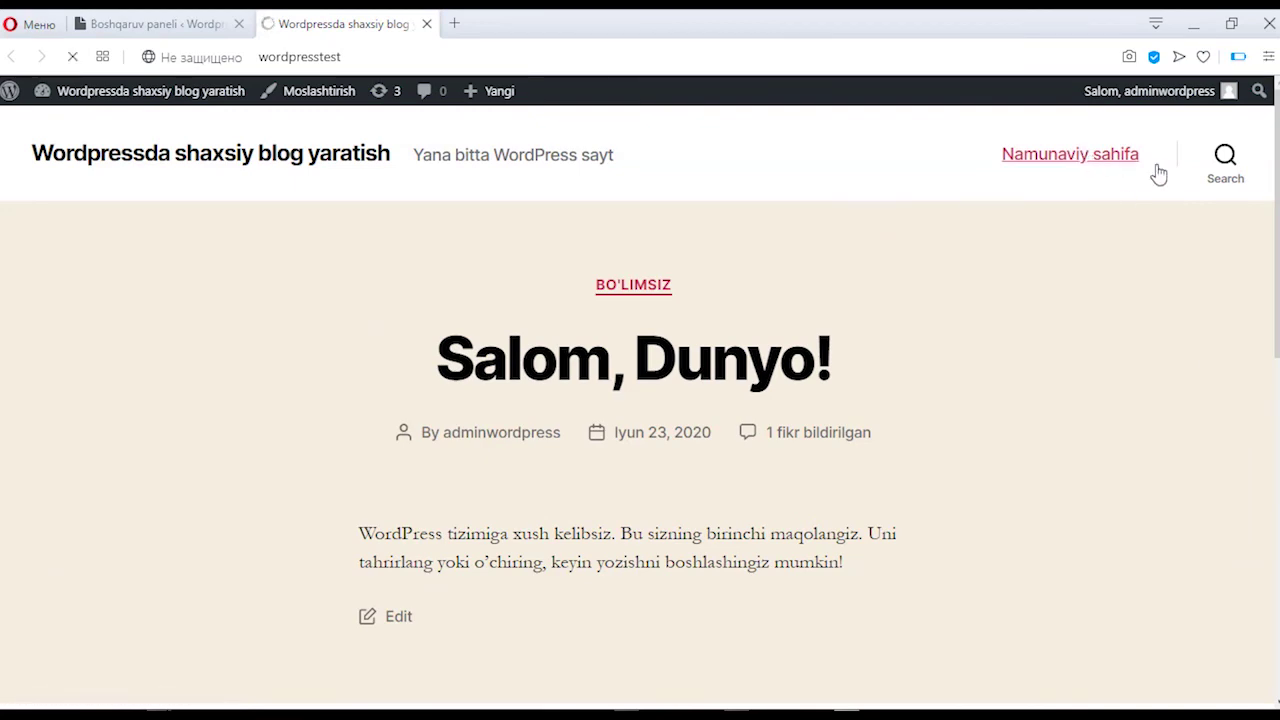
{"action": "scroll", "coordinate": [743, 194], "scroll_direction": "down", "scroll_amount": 10}
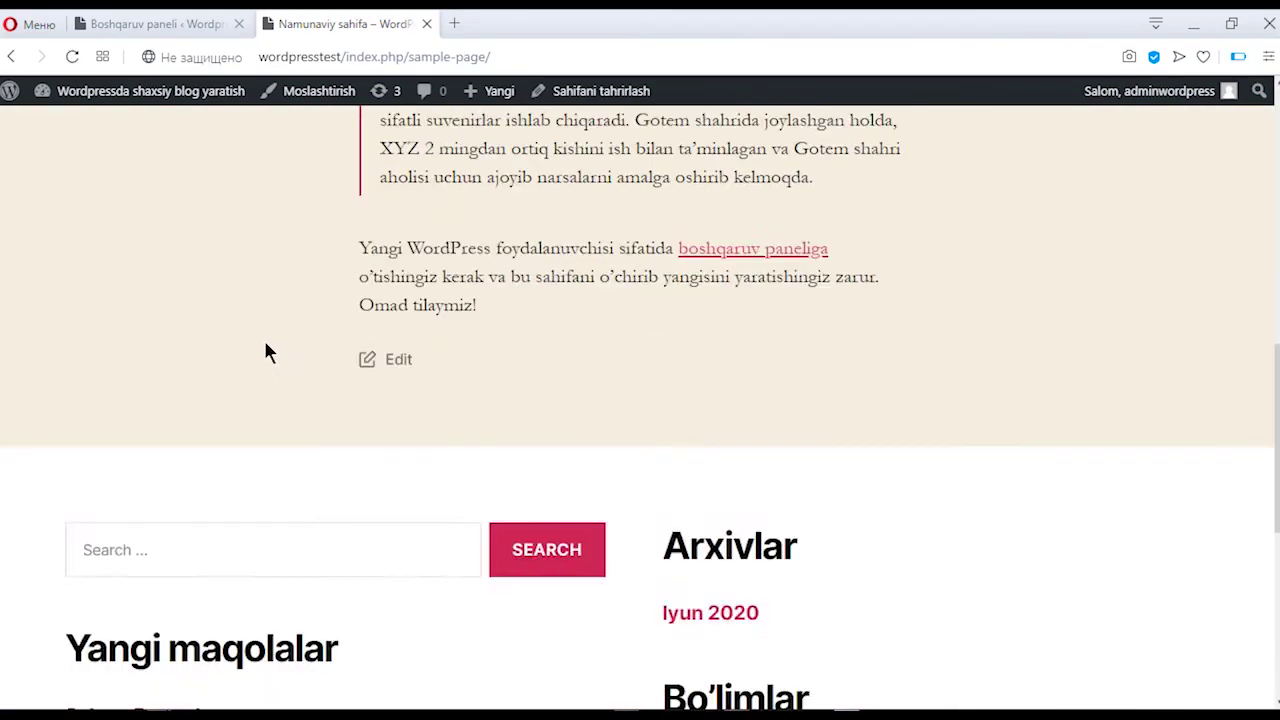
{"action": "scroll", "coordinate": [265, 352], "scroll_direction": "down", "scroll_amount": 5}
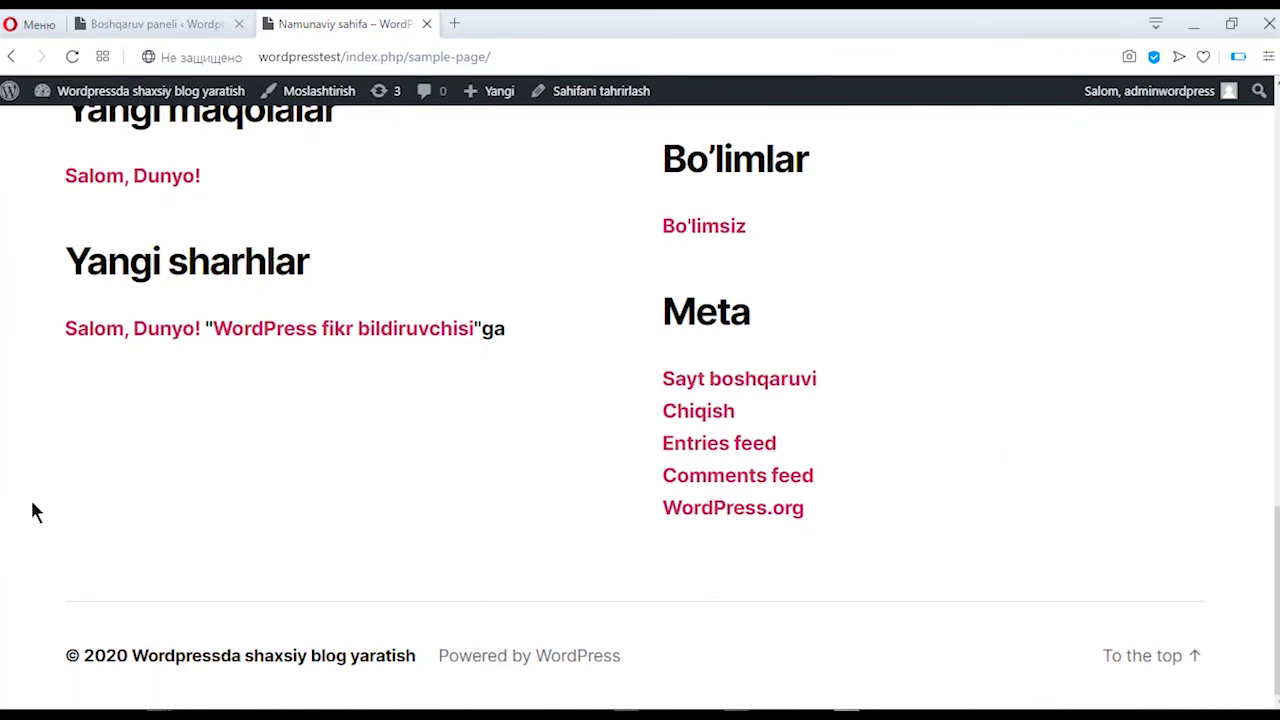
{"action": "scroll", "coordinate": [320, 391], "scroll_direction": "up", "scroll_amount": 15}
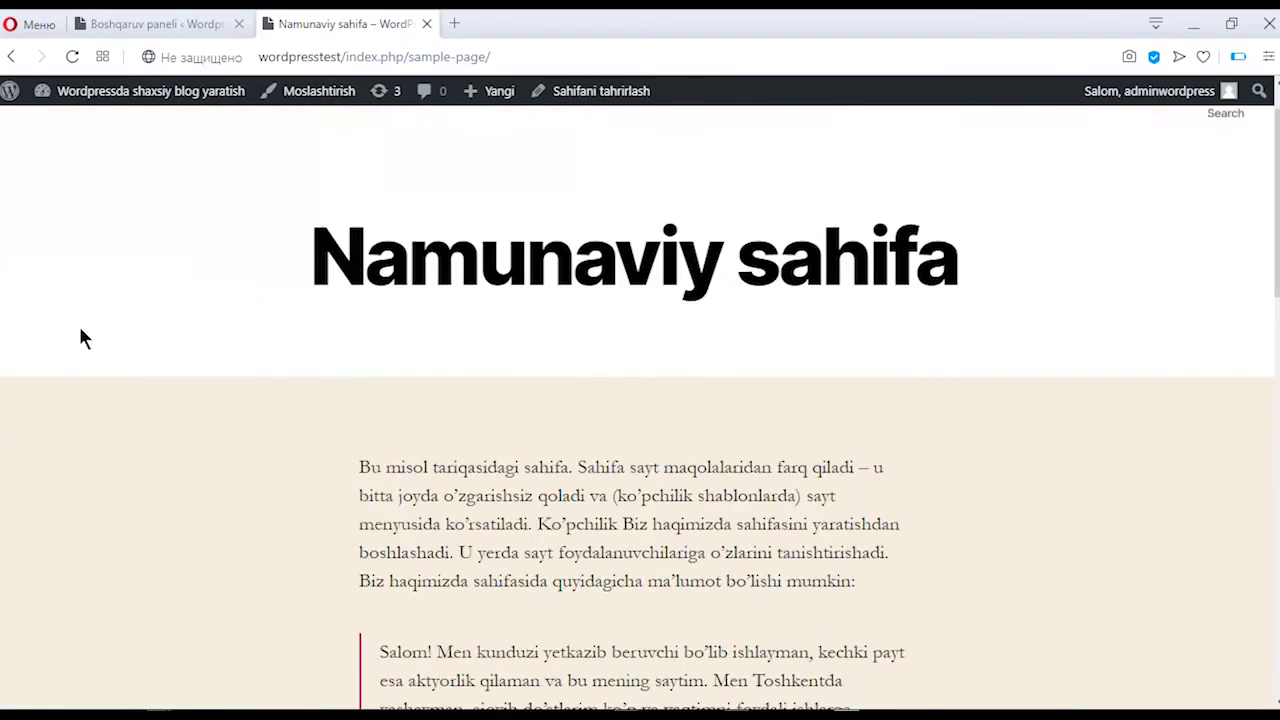
{"action": "scroll", "coordinate": [82, 338], "scroll_direction": "up", "scroll_amount": 1}
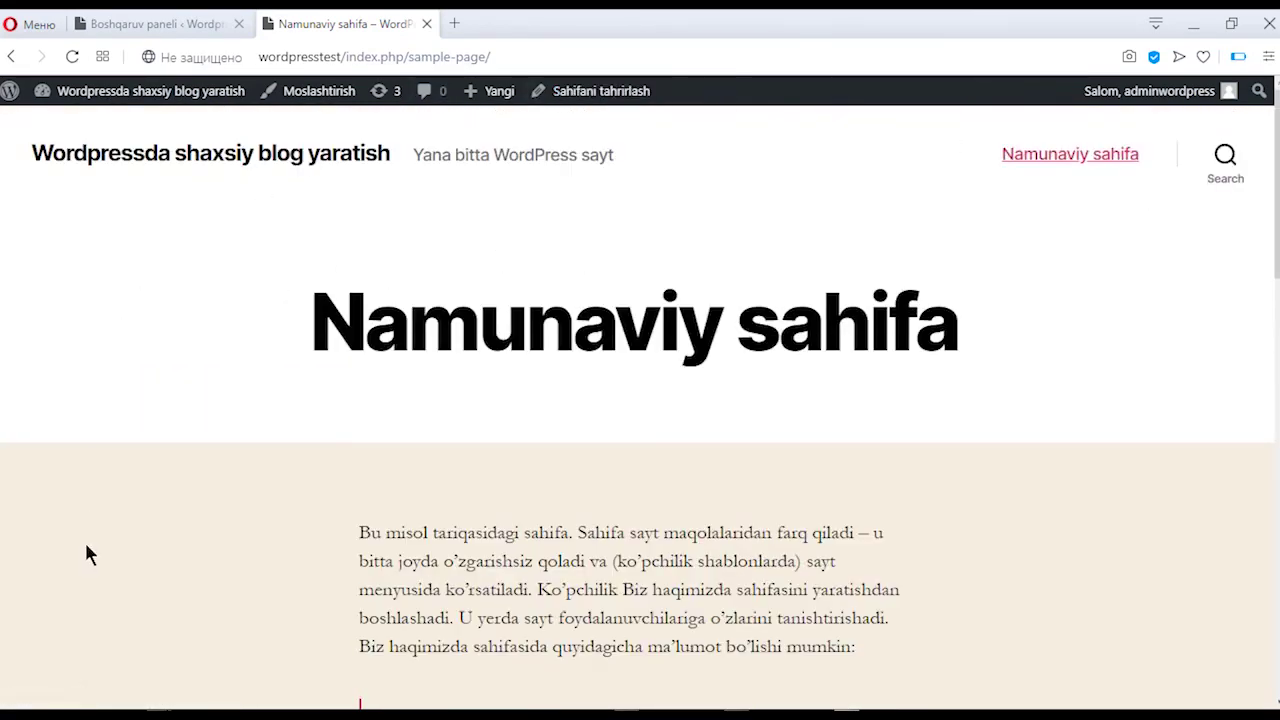